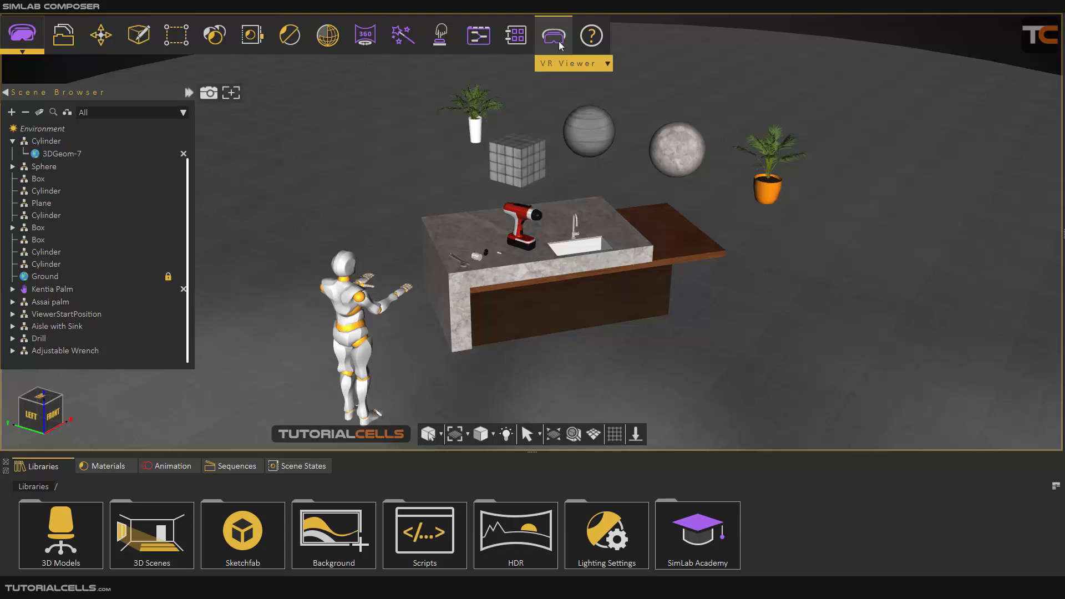
Step: Show the current scene in SimLab VR Viewer and activate its Measurement mode
click(559, 45)
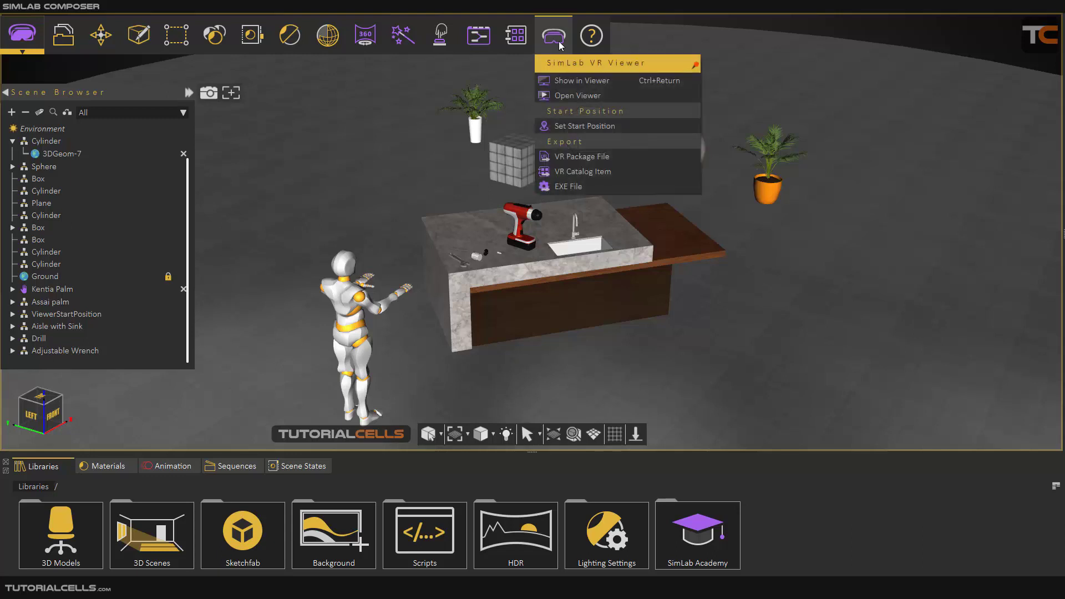
click(573, 82)
click(417, 256)
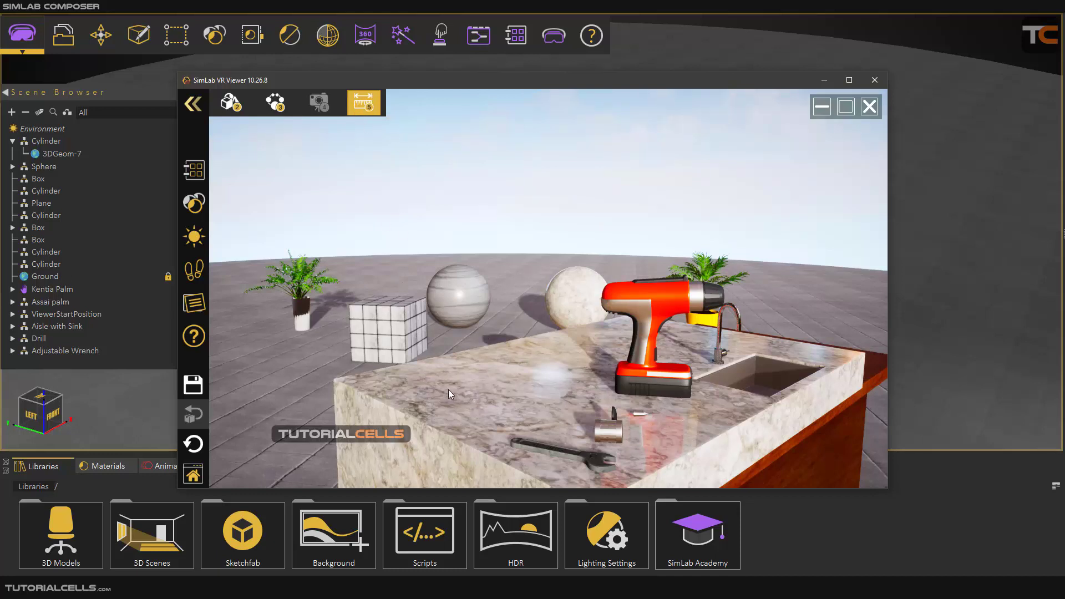
click(454, 351)
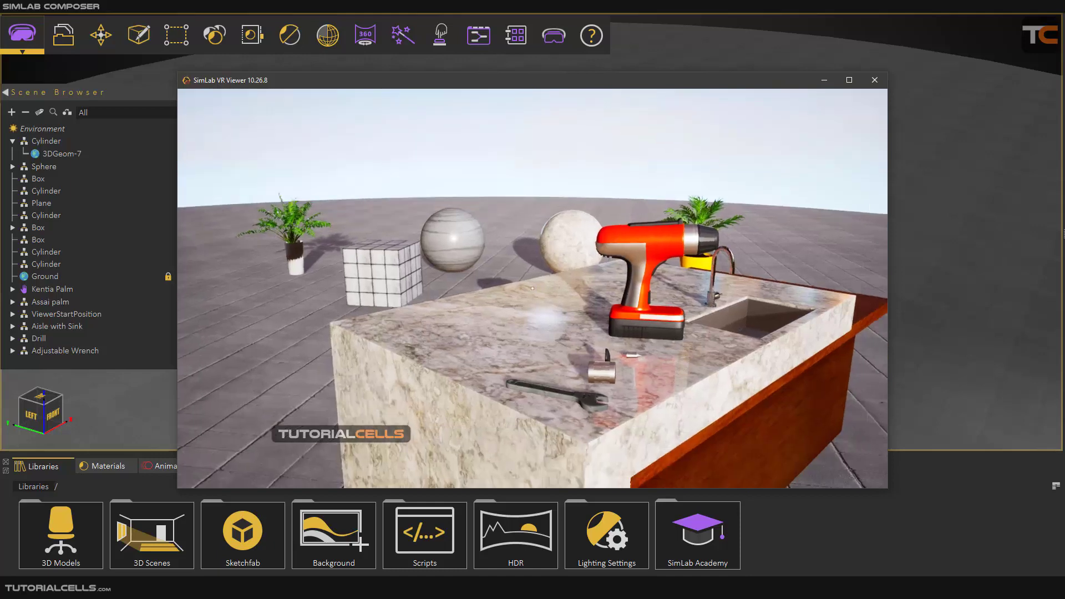
Step: Measure the upper edge of the kitchen island's marble end face from corner to corner
key(s)
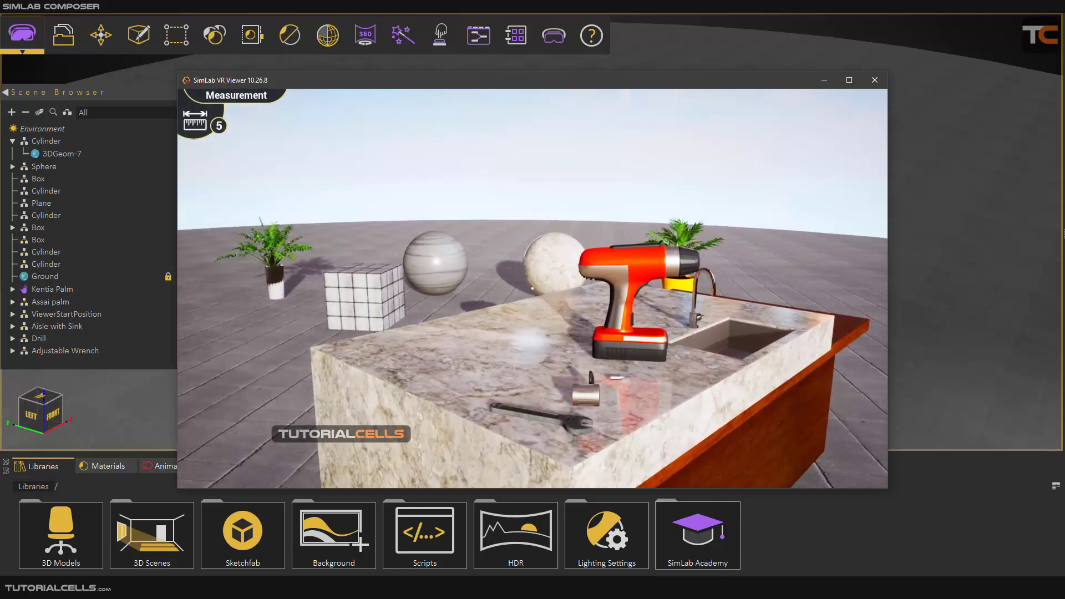
key(a)
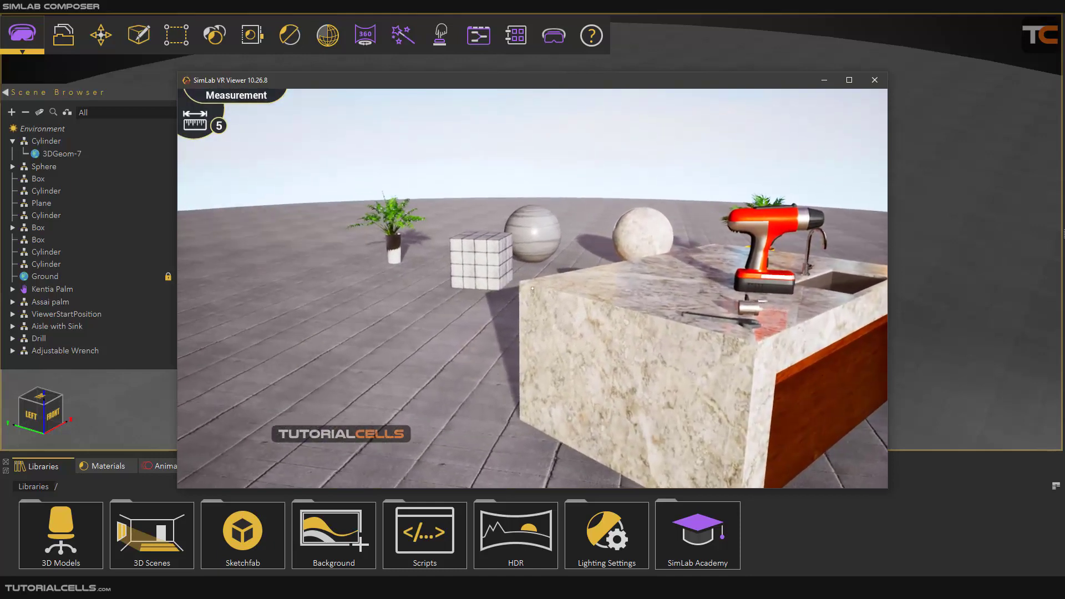
key(a)
click(532, 288)
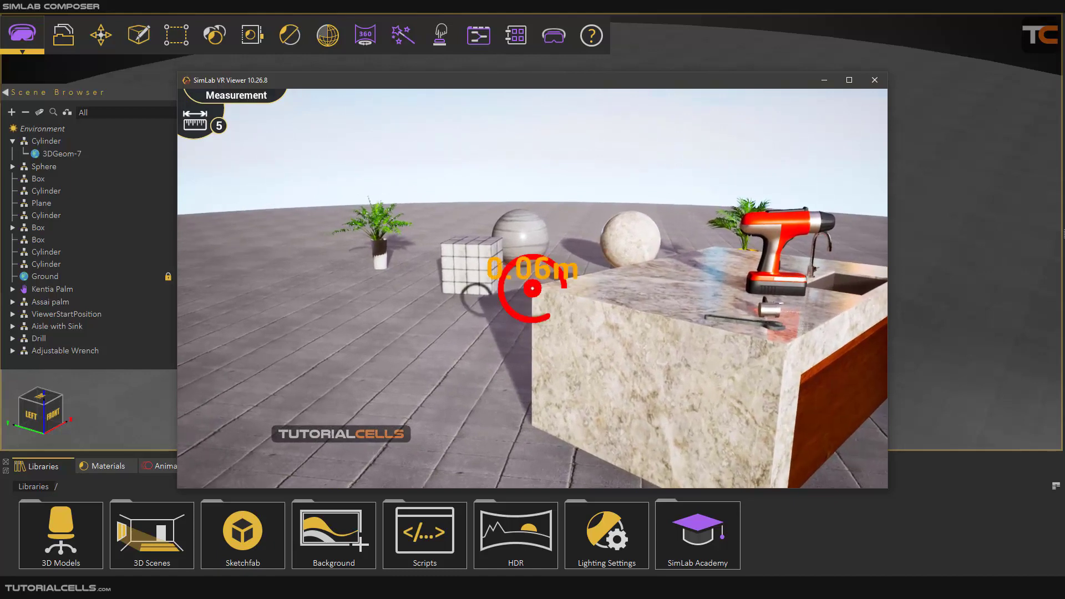
key(s)
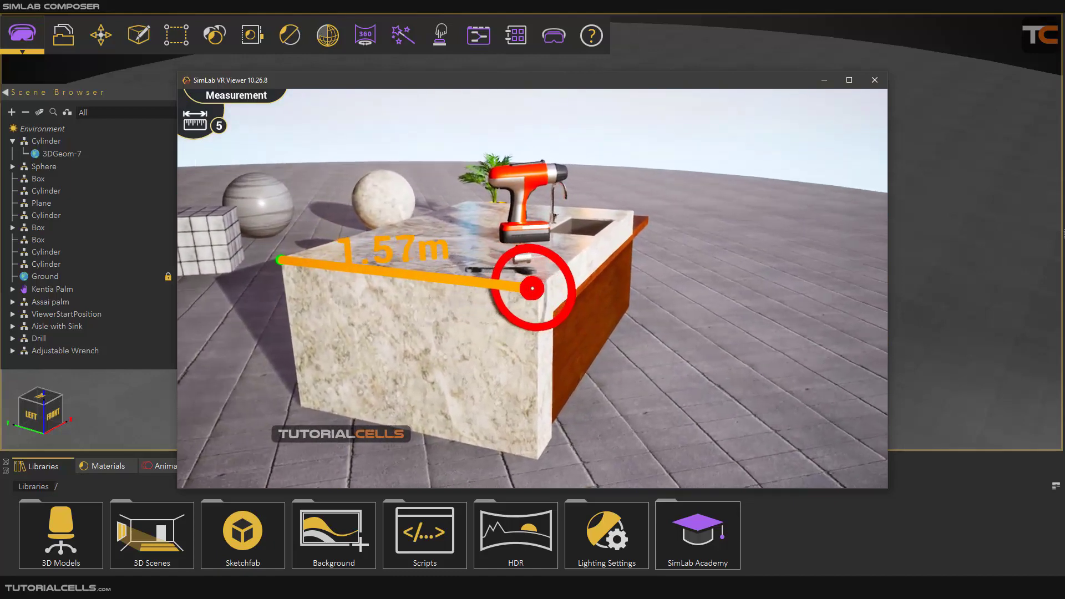
click(533, 288)
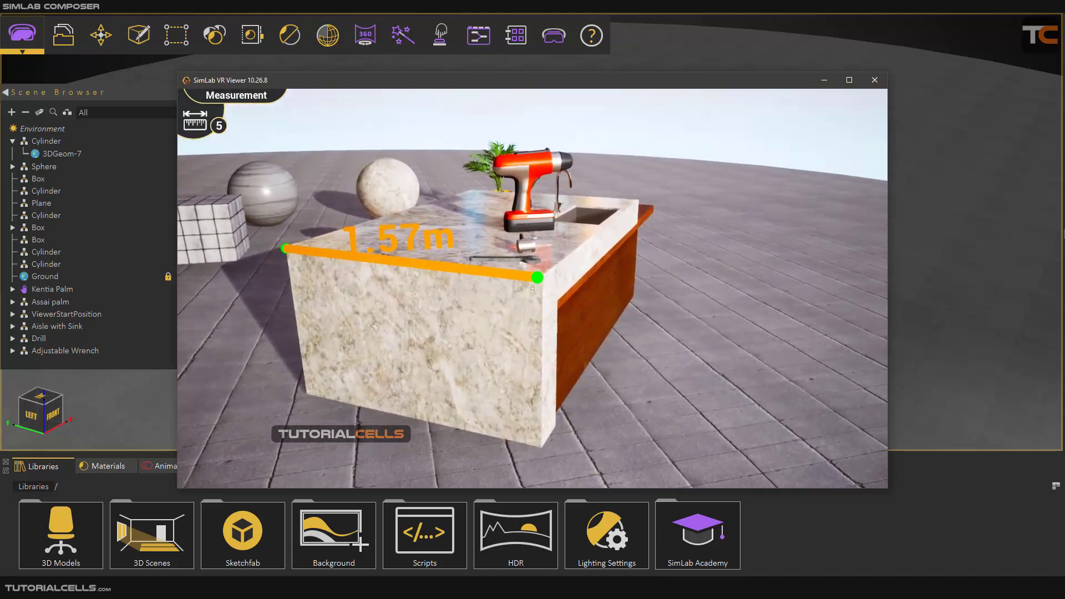
Step: Readjust the edge measurement's end point and measure from the island's bottom corner to the tiled cube's nearest bottom corner
click(533, 289)
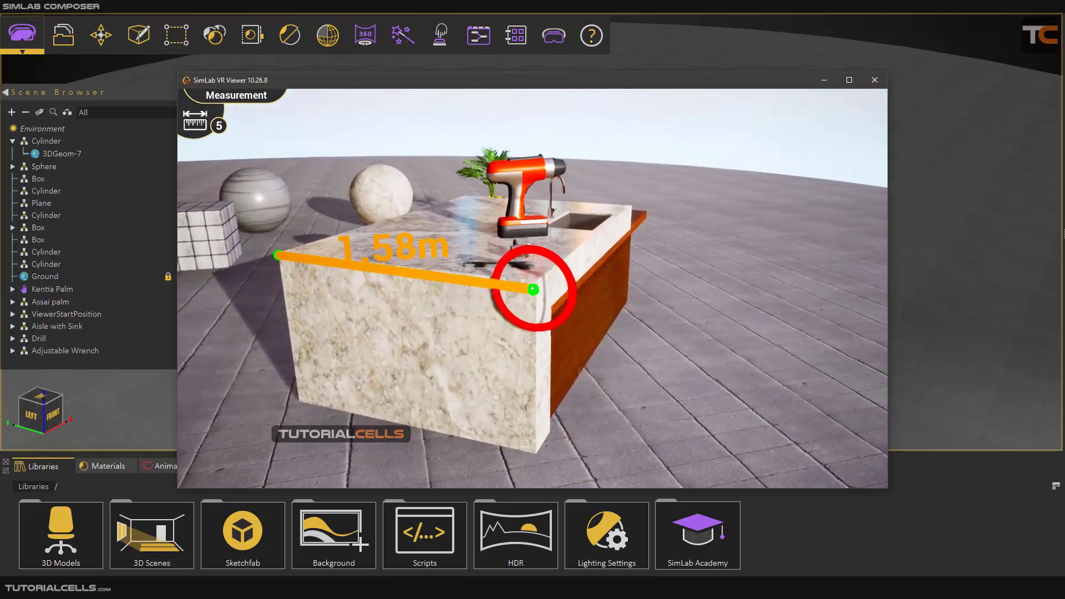
click(533, 289)
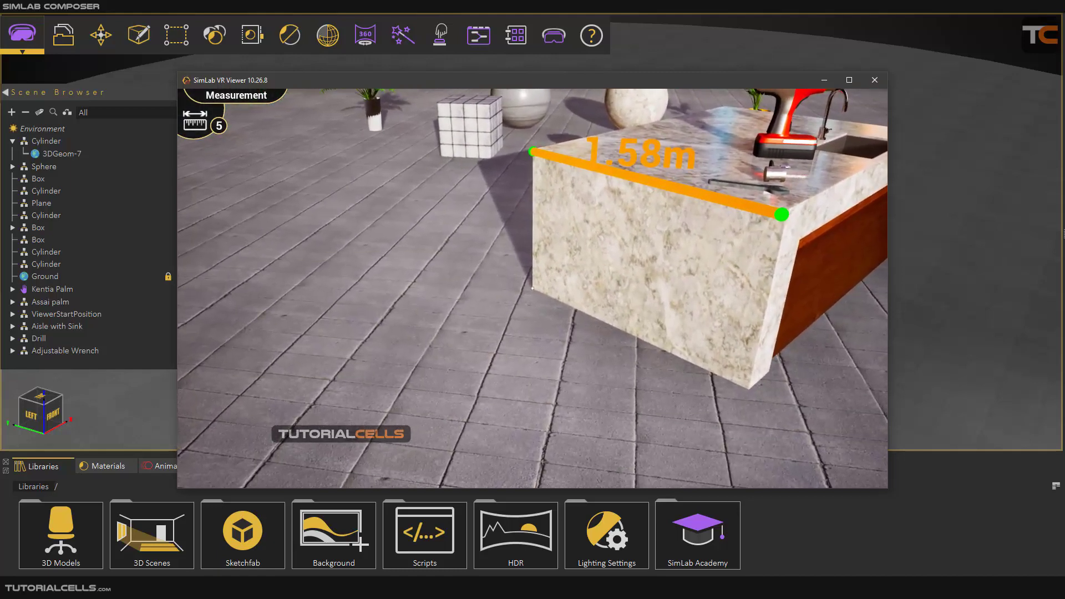
click(533, 289)
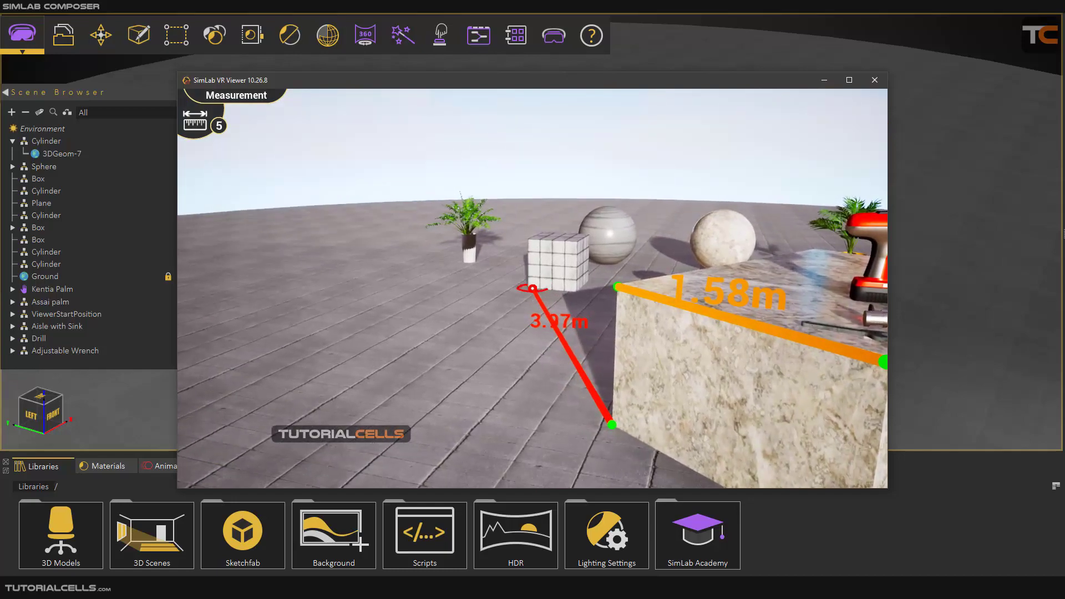
click(533, 289)
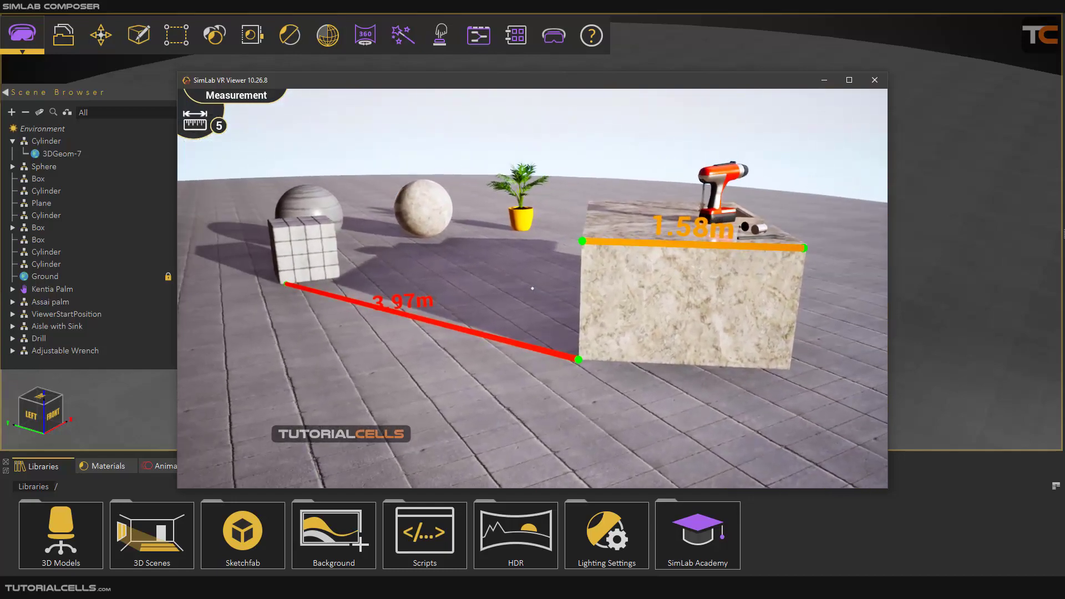
Step: Delete both measurements from the scene with the measurement cutting tool
right_click(532, 289)
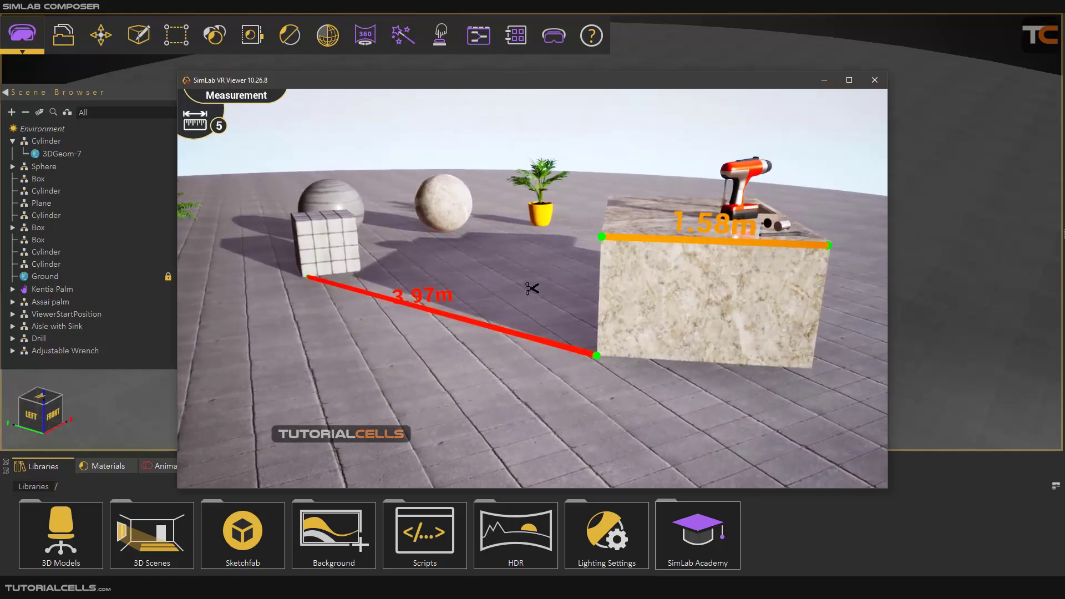
right_click(532, 289)
right_click(532, 289)
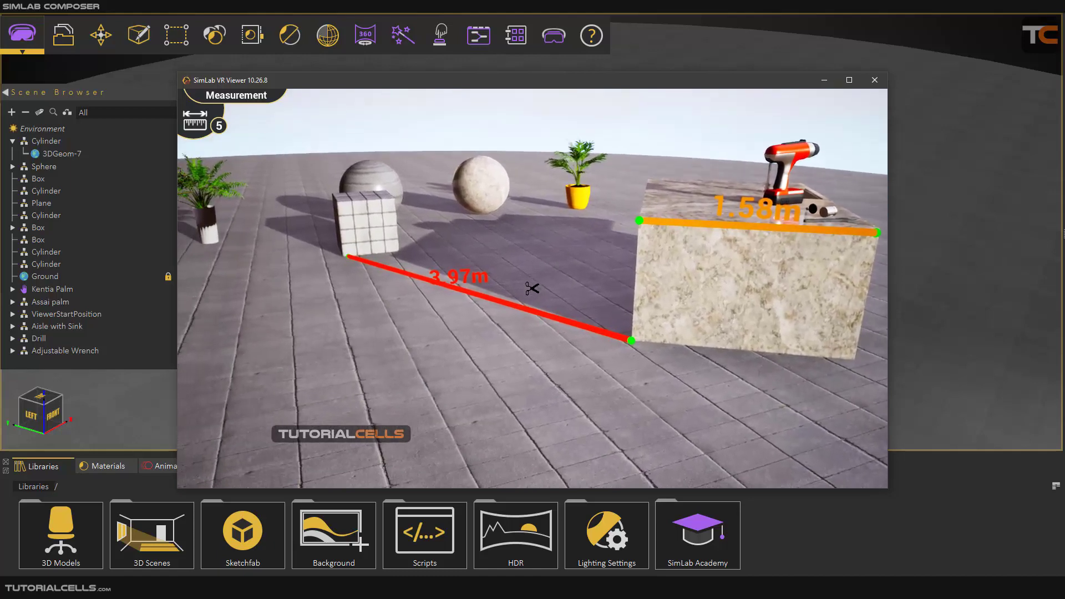
click(532, 288)
click(532, 289)
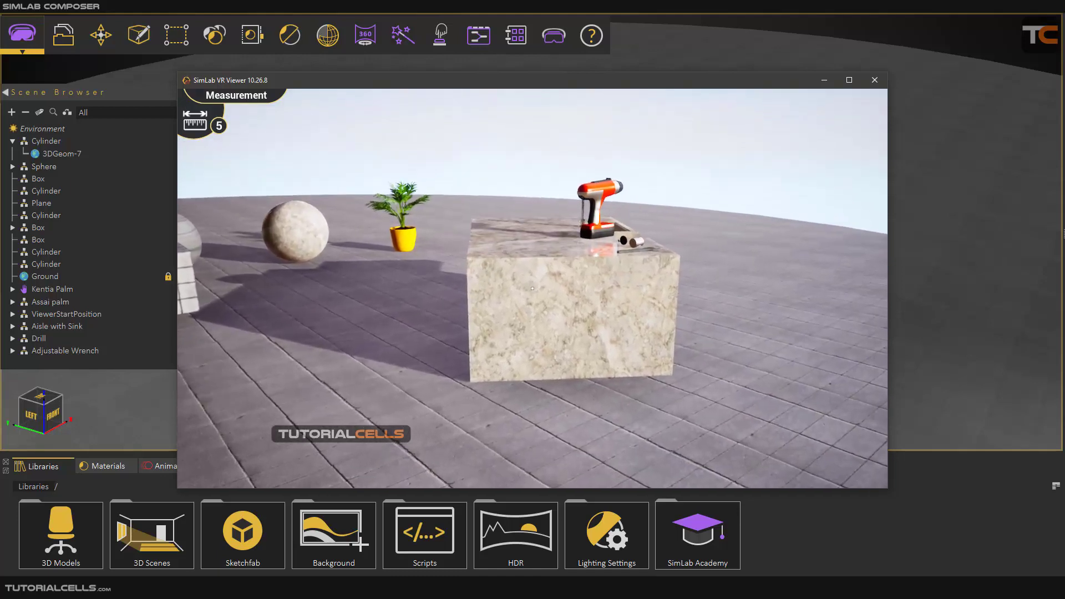
Step: Leave Measurement mode for Default, switch to Scene Building mode, and select the palm in the yellow pot
key(w)
right_click(532, 288)
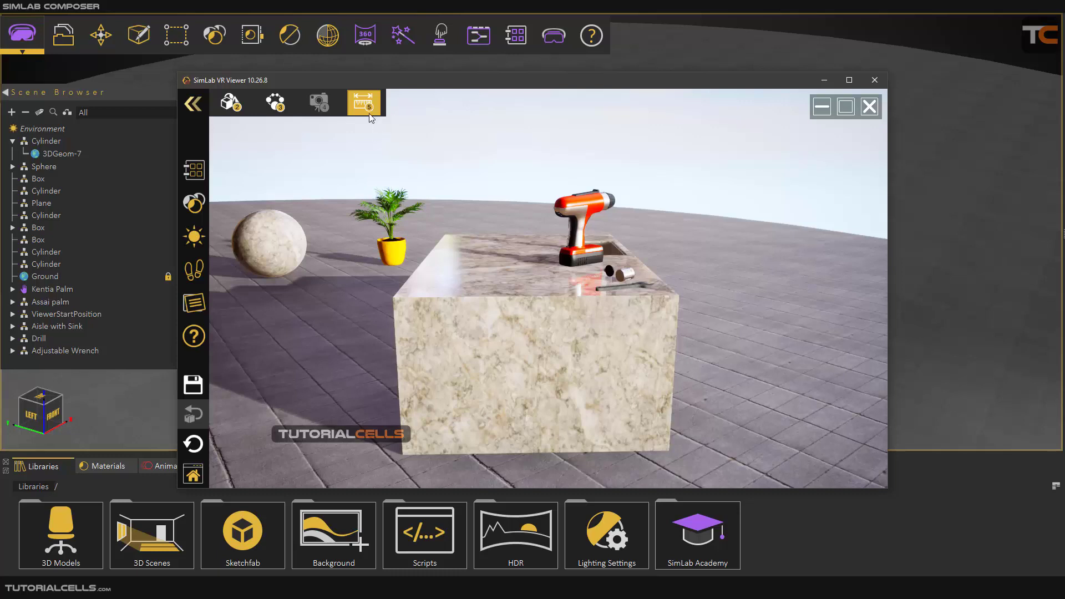
right_click(557, 277)
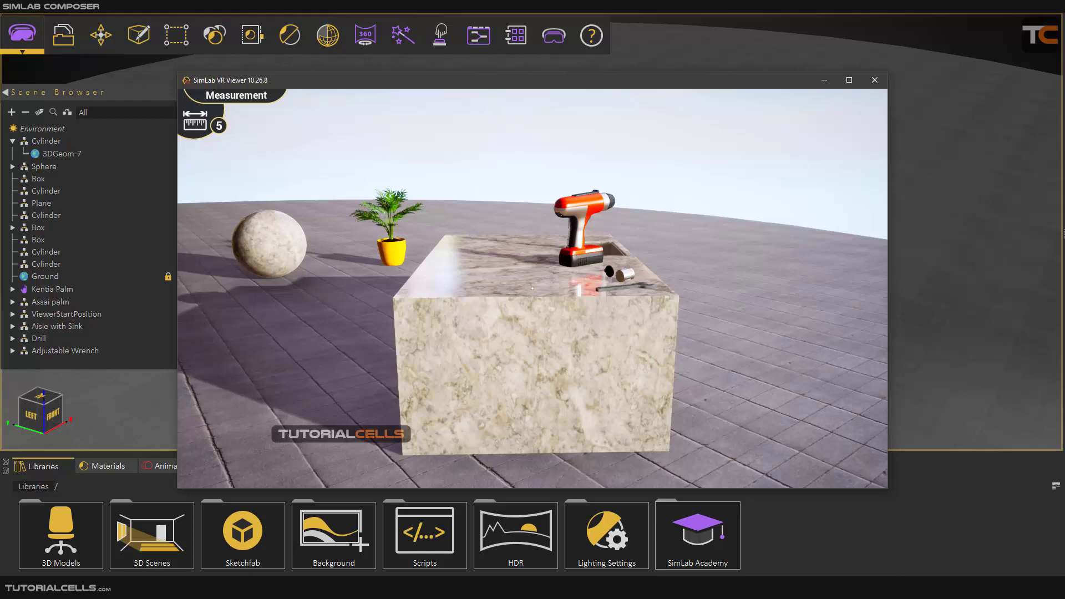
key(1)
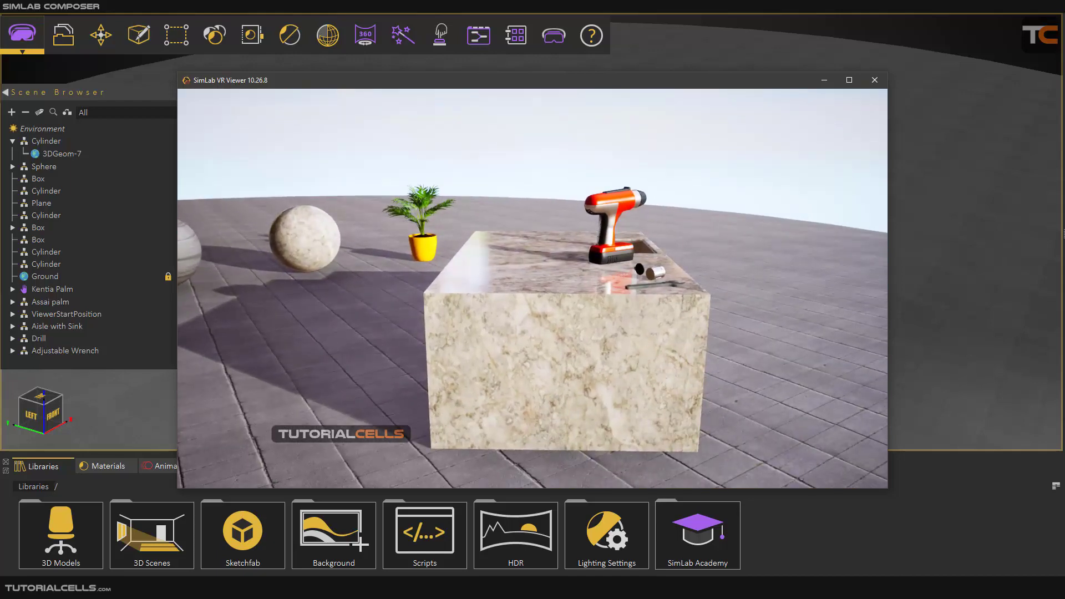
key(2)
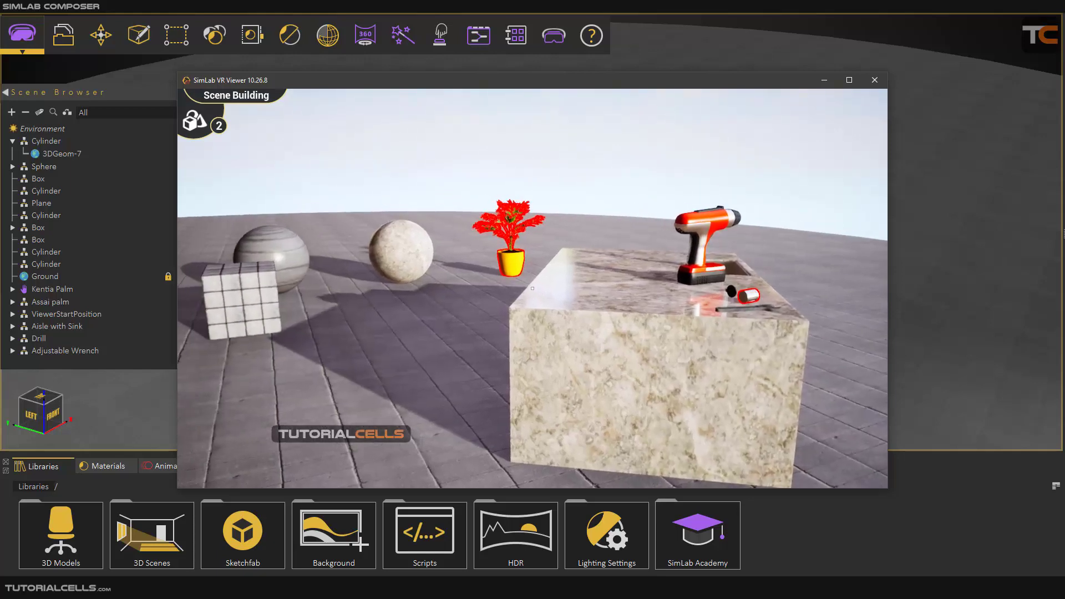
click(532, 289)
drag(533, 288, 532, 288)
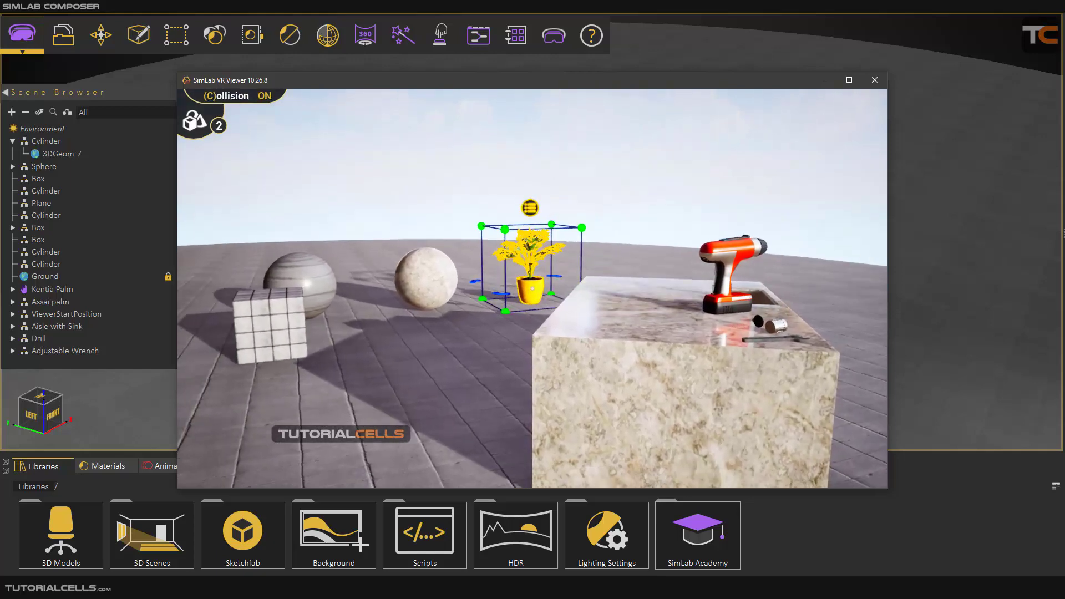
Step: Switch the viewer through the List and Measurement modes and back to Default mode
key(3)
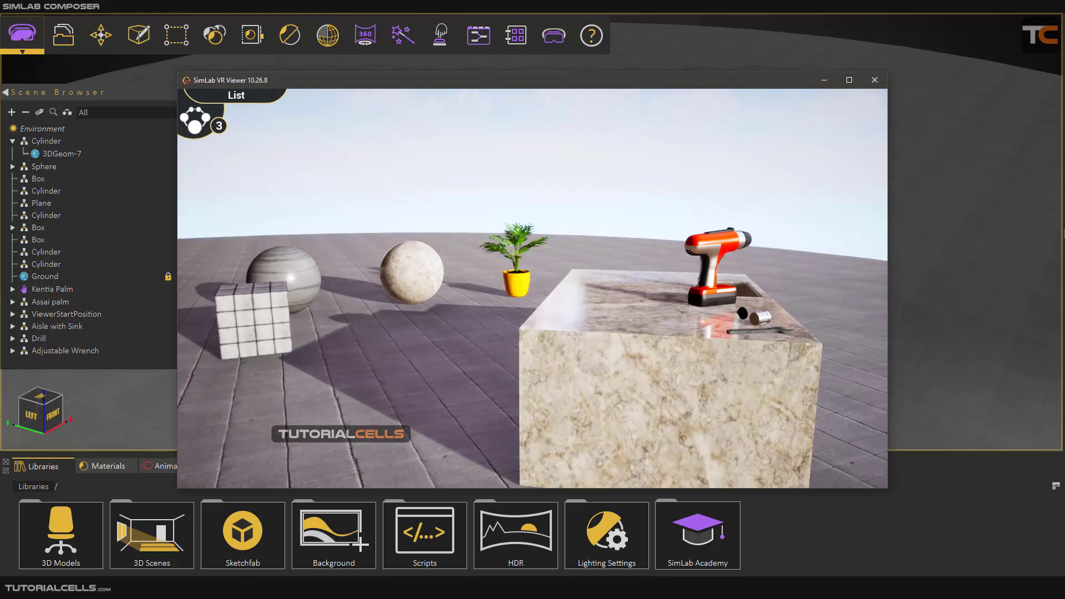
key(5)
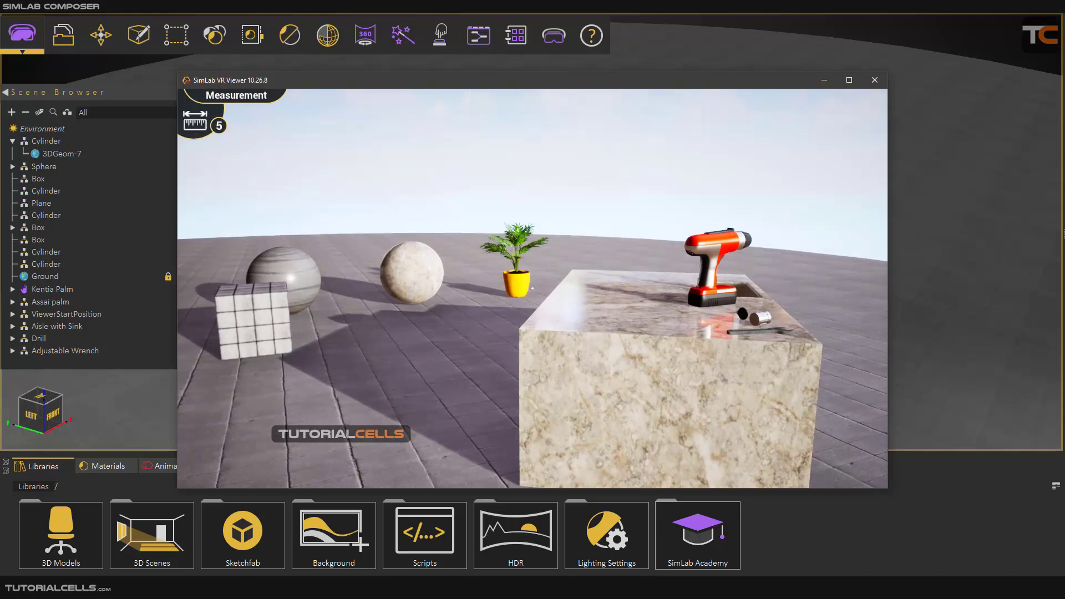
key(1)
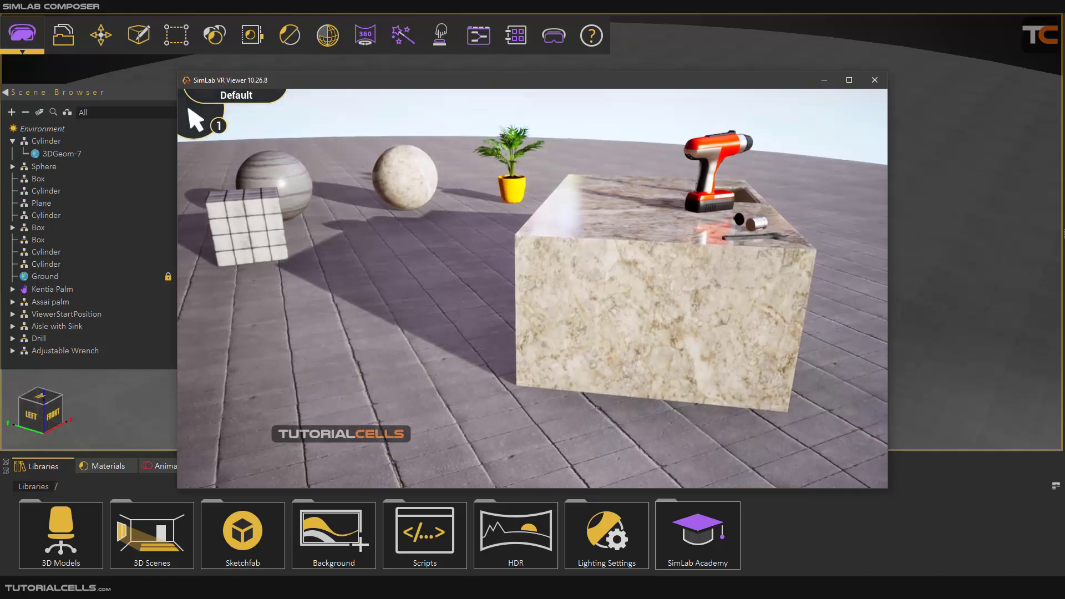
Step: Close the VR Viewer without saving the current scene
key(Escape)
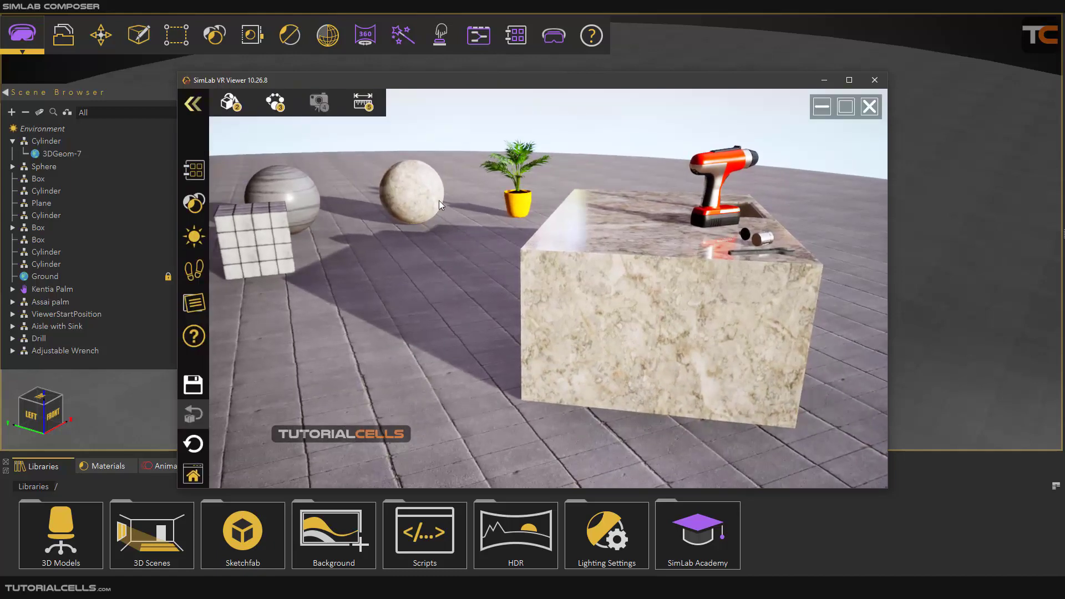
click(438, 201)
key(Escape)
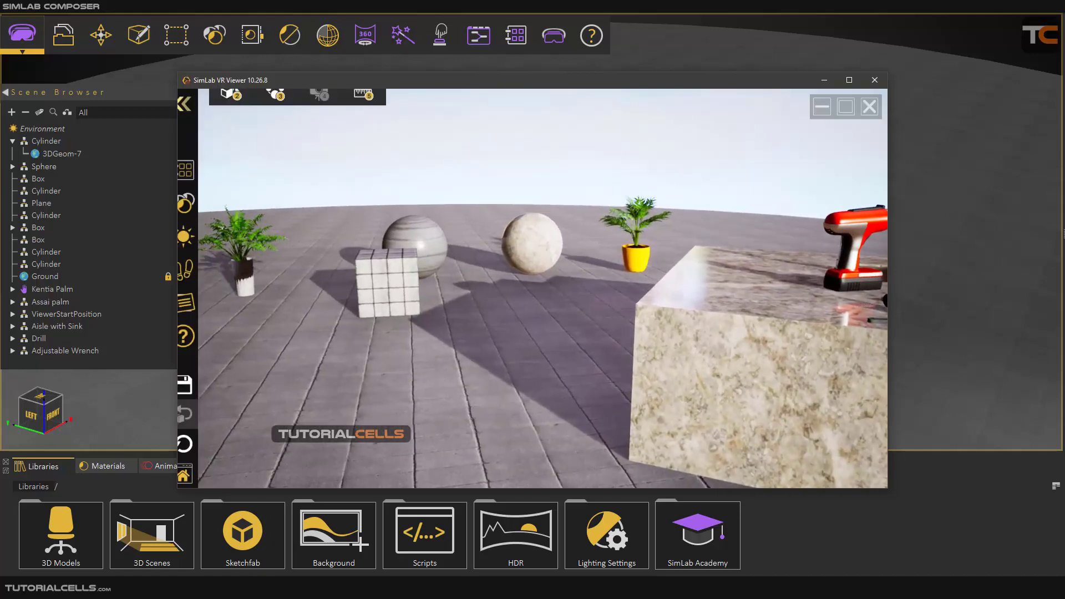
click(871, 109)
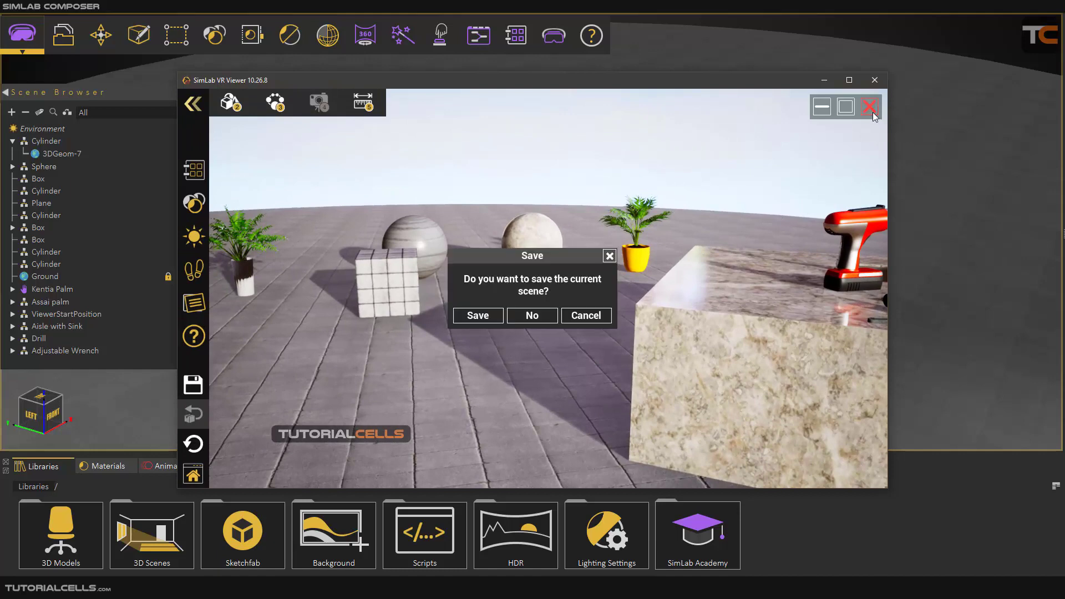
click(533, 315)
Step: Create a VR camera near the ground's edge behind the mannequin, at about (-14.5, -1.3, 2.6), rotated to about 345°
scroll(484, 320, down, 5)
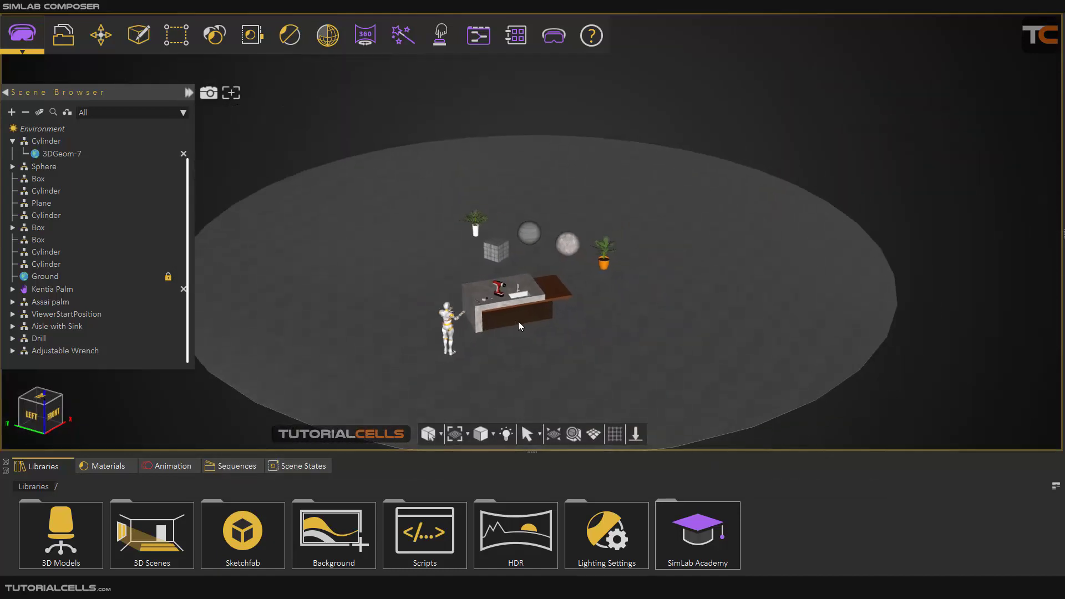
scroll(506, 245, up, 2)
click(364, 40)
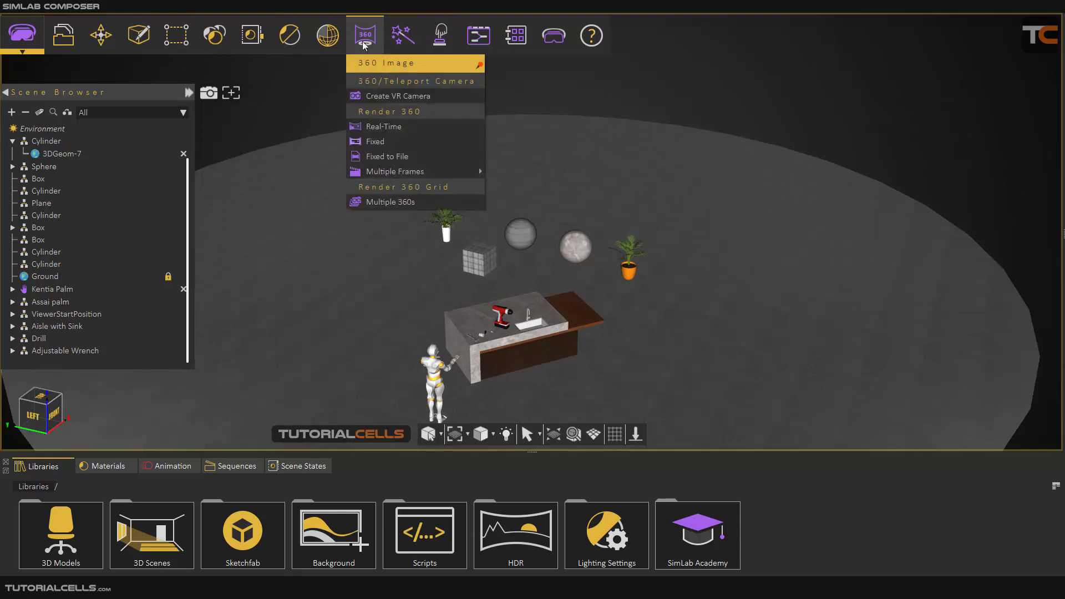
click(373, 97)
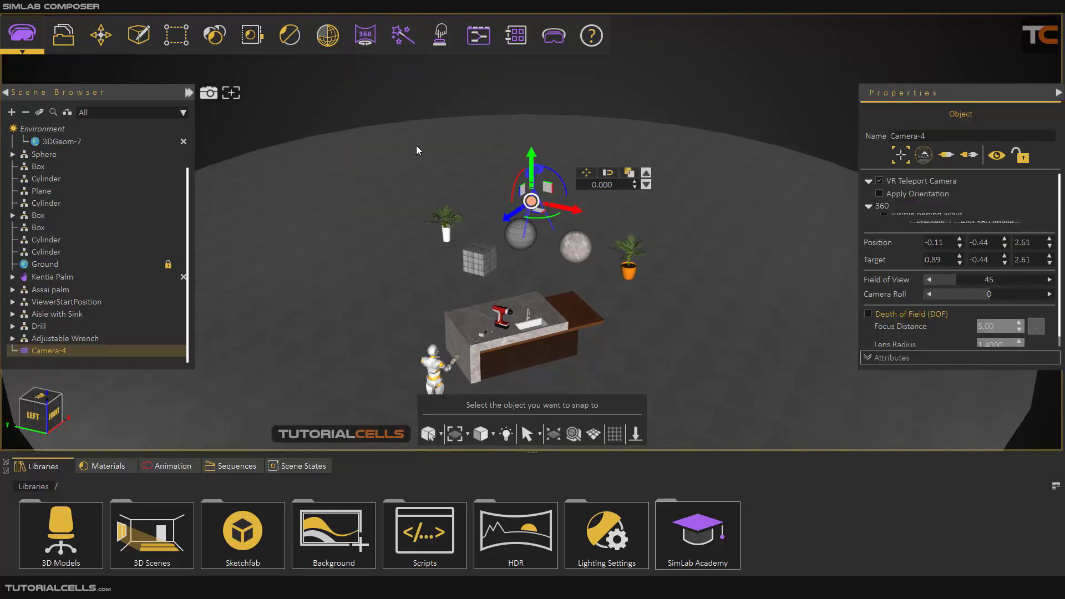
drag(537, 210, 334, 387)
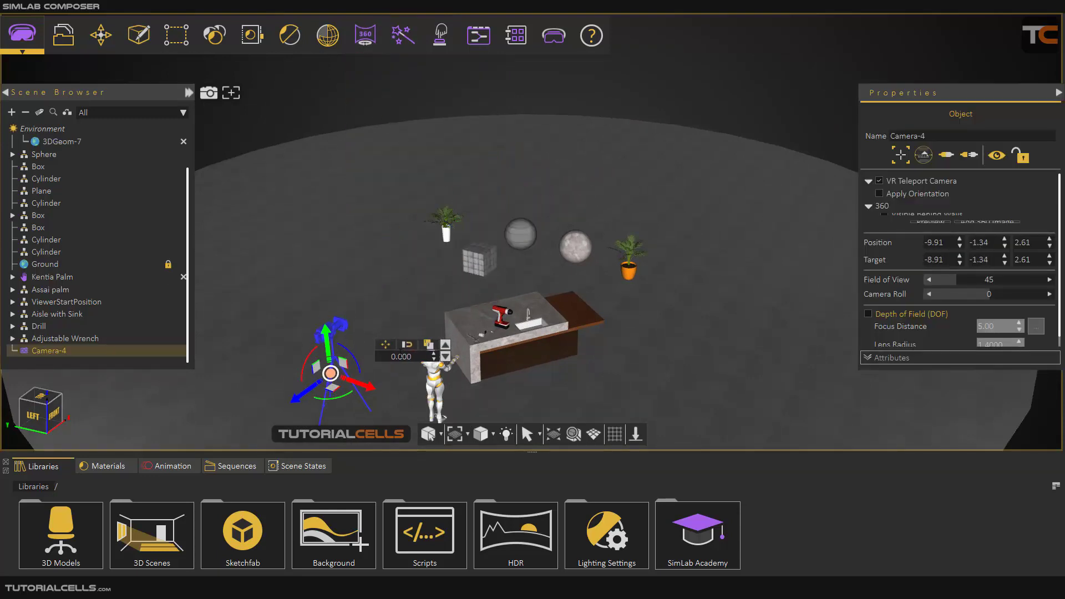
scroll(474, 294, down, 2)
scroll(477, 292, down, 3)
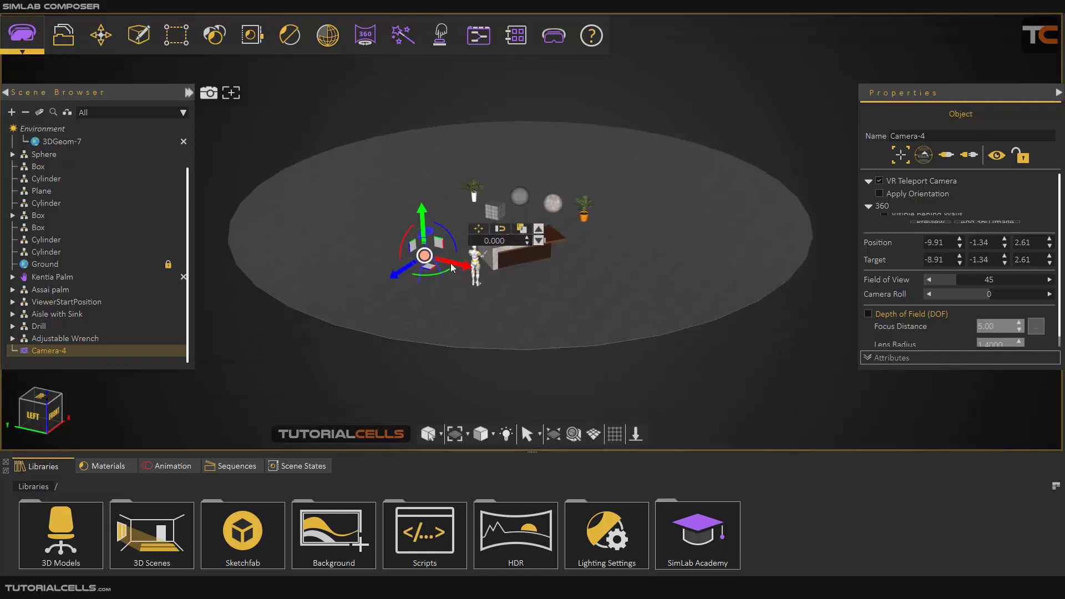
drag(430, 272, 337, 326)
Step: Create a second VR camera beyond the island near the ground's far edge, at about (8.5, -2.5, 1.9), rotated about -136° toward the island
click(365, 35)
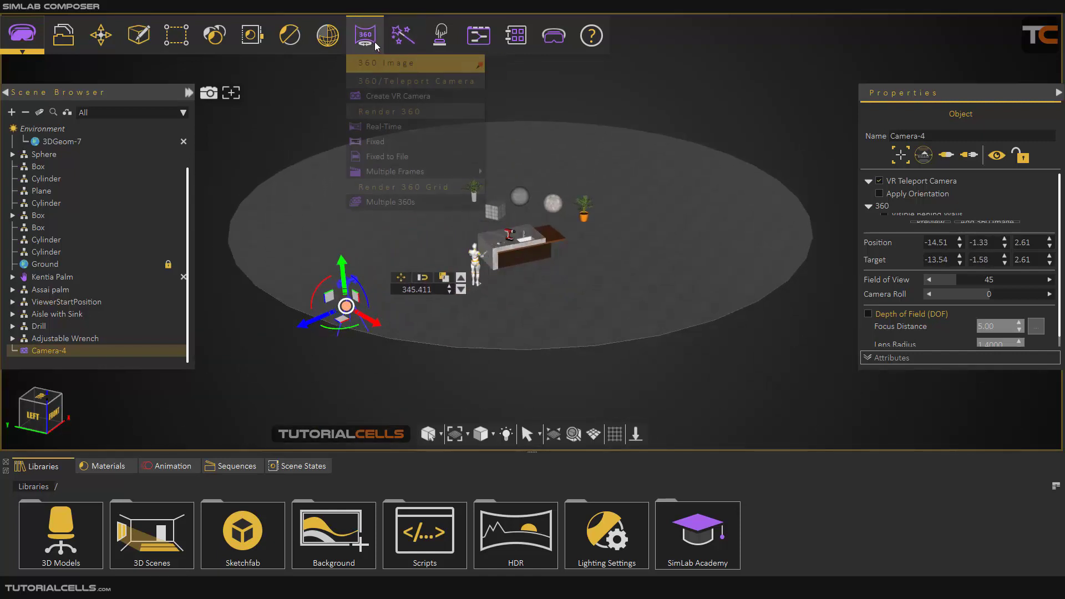
click(385, 97)
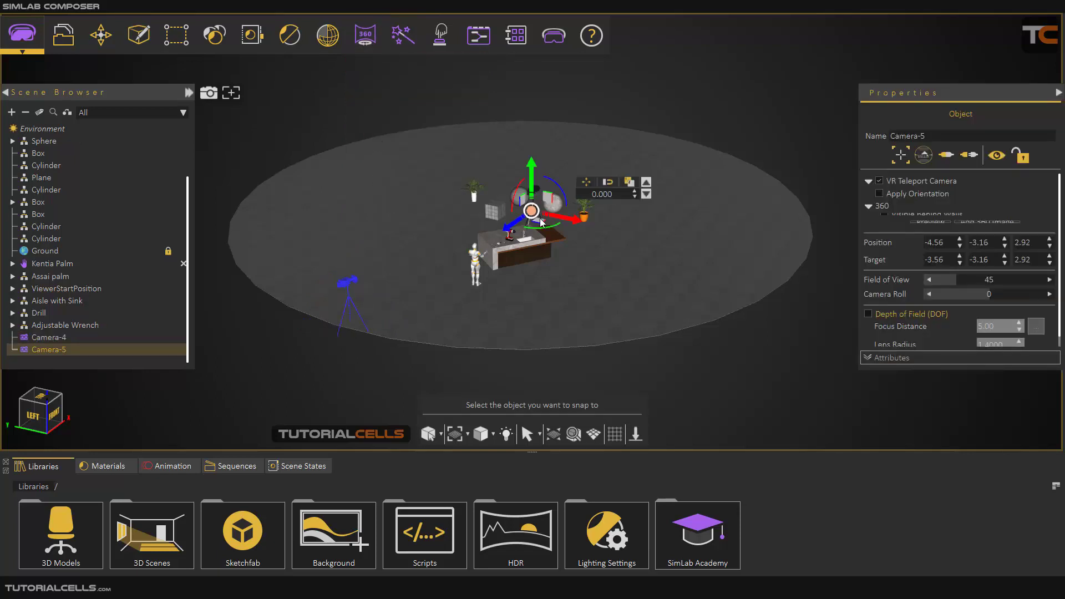
middle_drag(540, 222, 529, 279)
drag(539, 234, 573, 54)
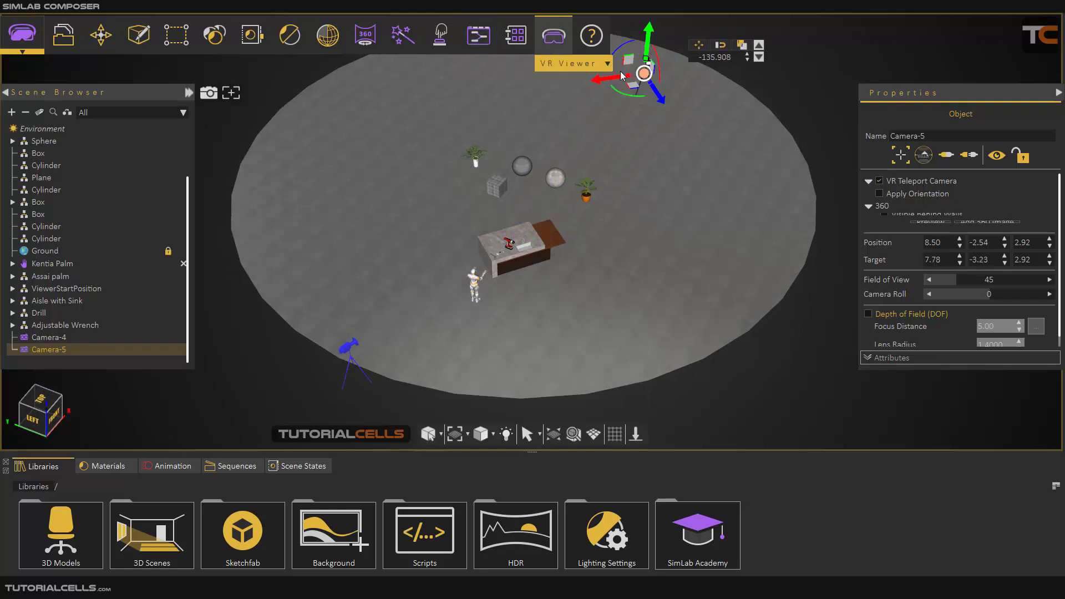
drag(647, 37, 649, 57)
middle_drag(713, 159, 683, 159)
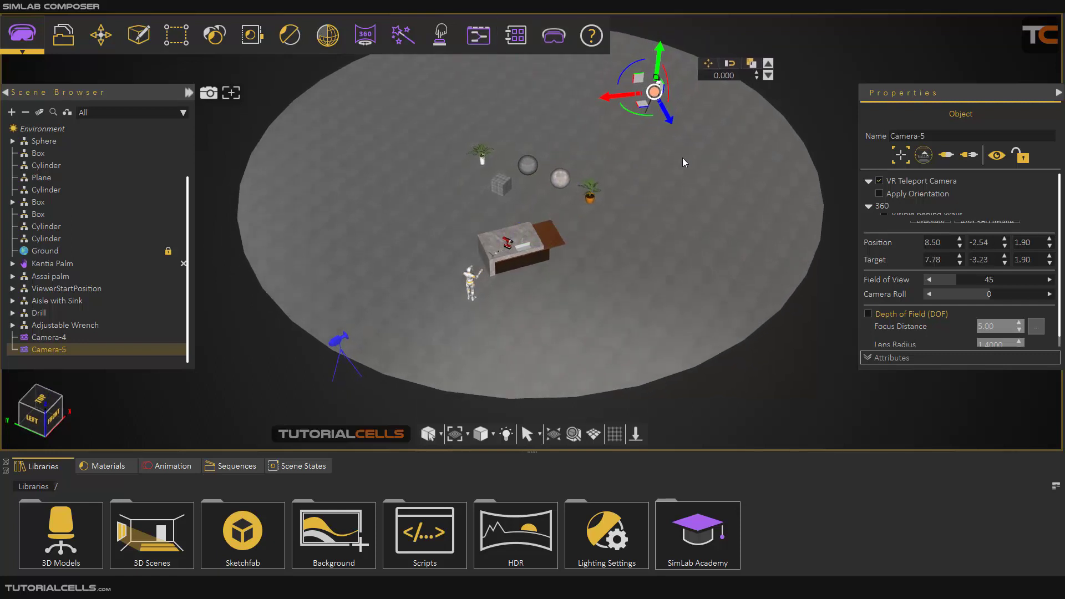
Step: Move the VR camera beyond the island outward to about (11.7, -3.3, 1.9) and rotate it about -50° toward the island
drag(647, 114, 695, 87)
scroll(617, 145, up, 3)
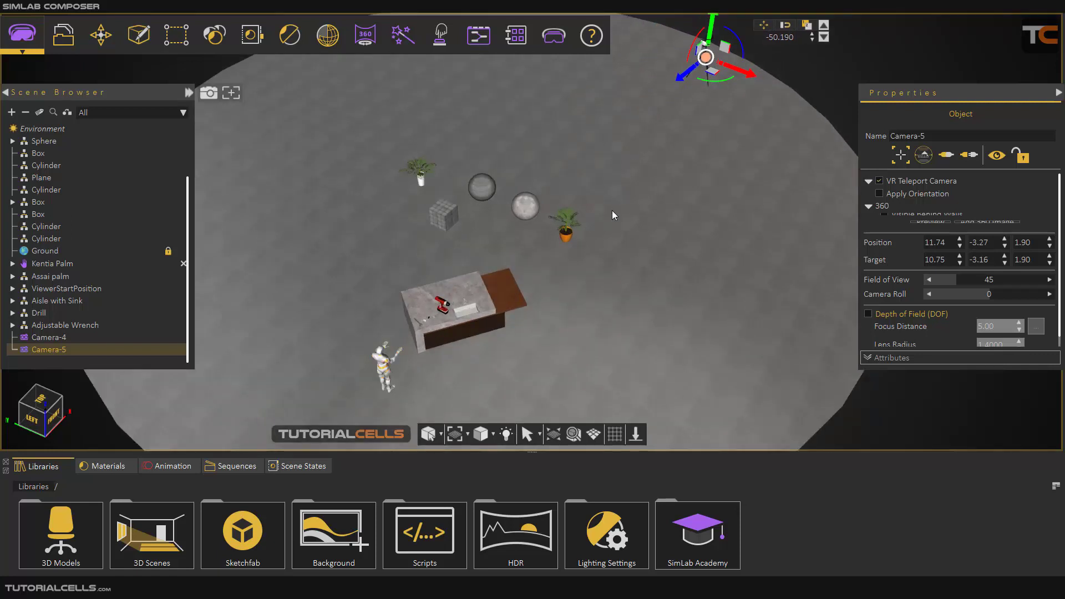
middle_drag(612, 212, 615, 154)
Step: Show the scene in SimLab VR Viewer and shift the viewpoint sideways in front of the island
click(556, 33)
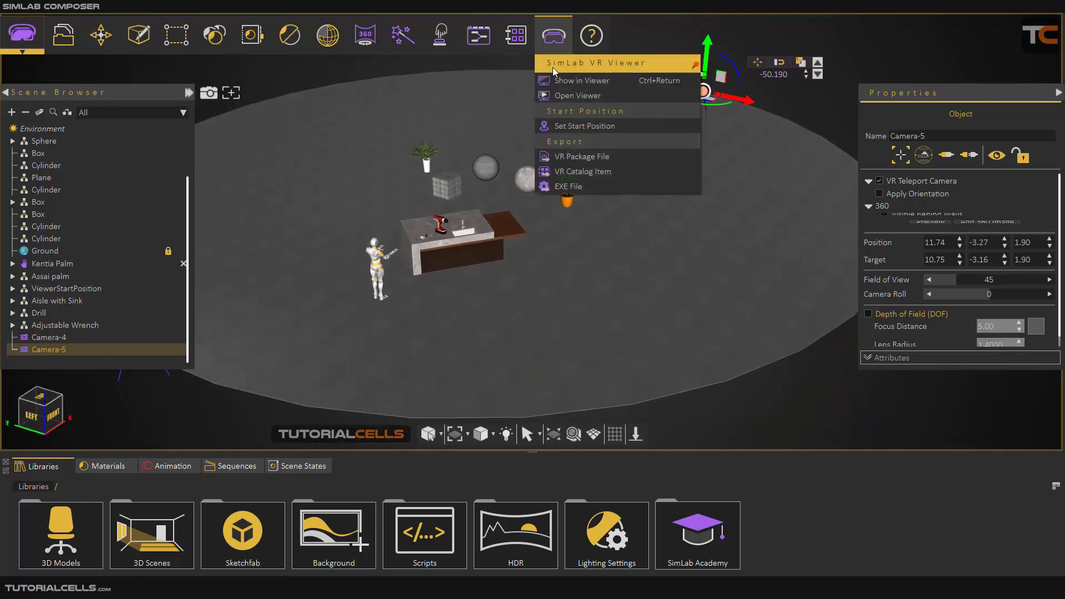
click(559, 81)
click(416, 259)
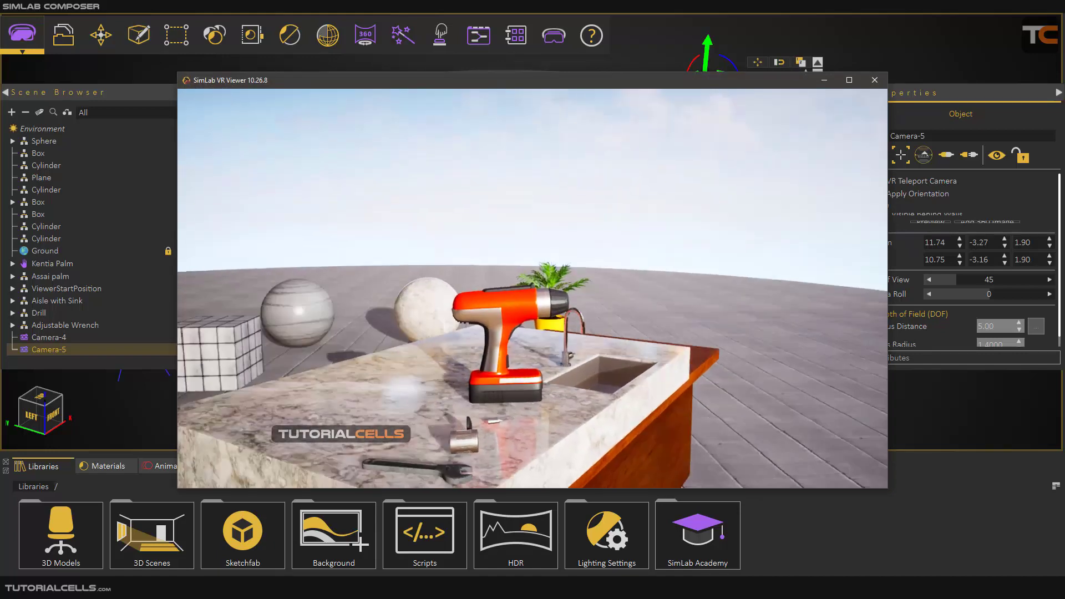
key(a)
key(space)
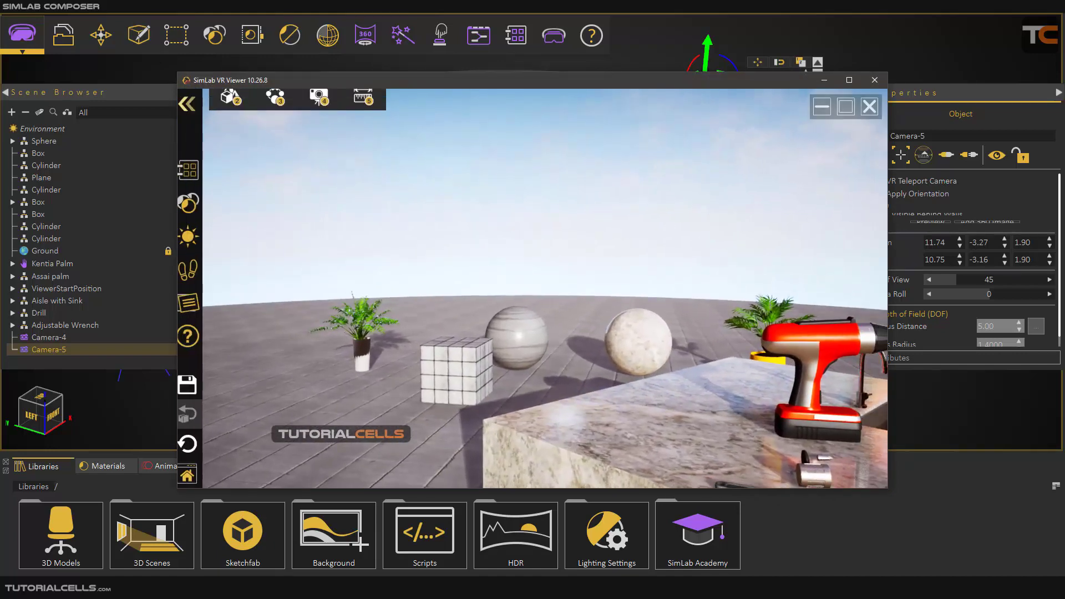
Step: Teleport to the VR camera beyond the spheres in Large Navigation mode and return to Default mode
click(320, 102)
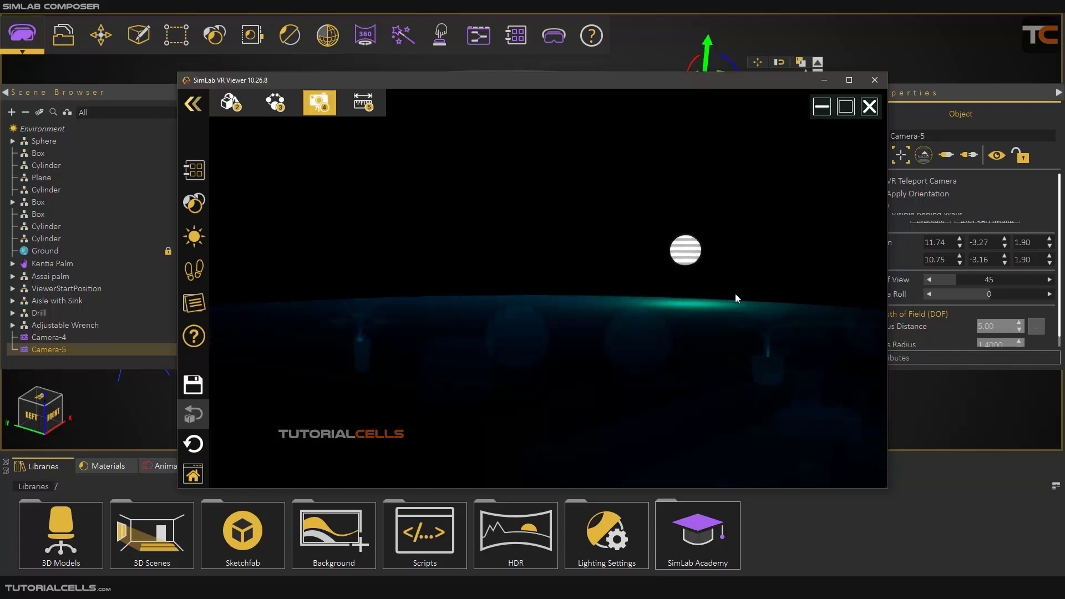
right_click(650, 315)
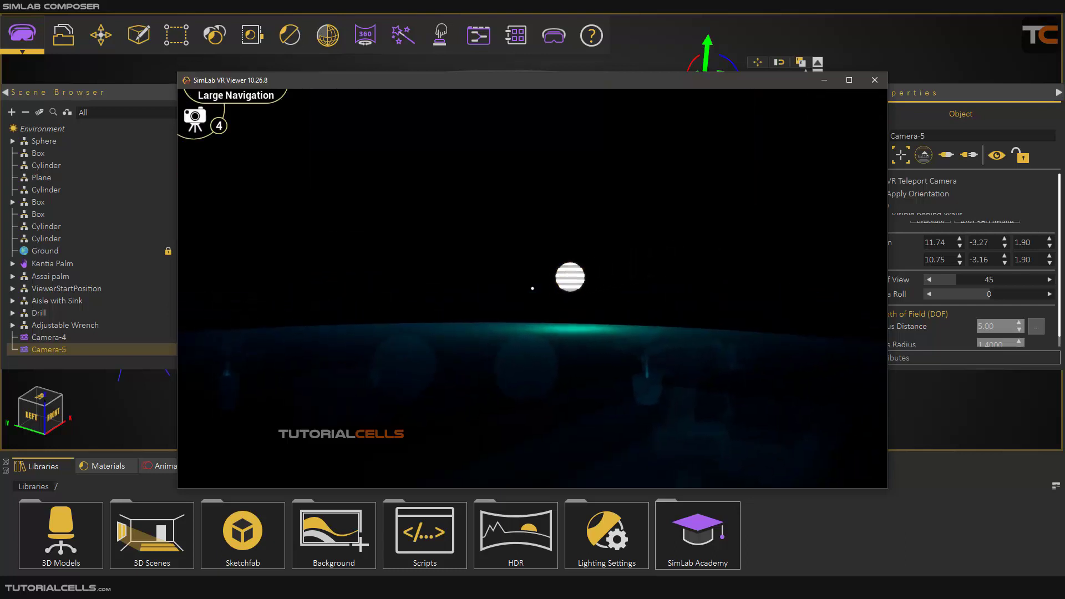
right_click(531, 288)
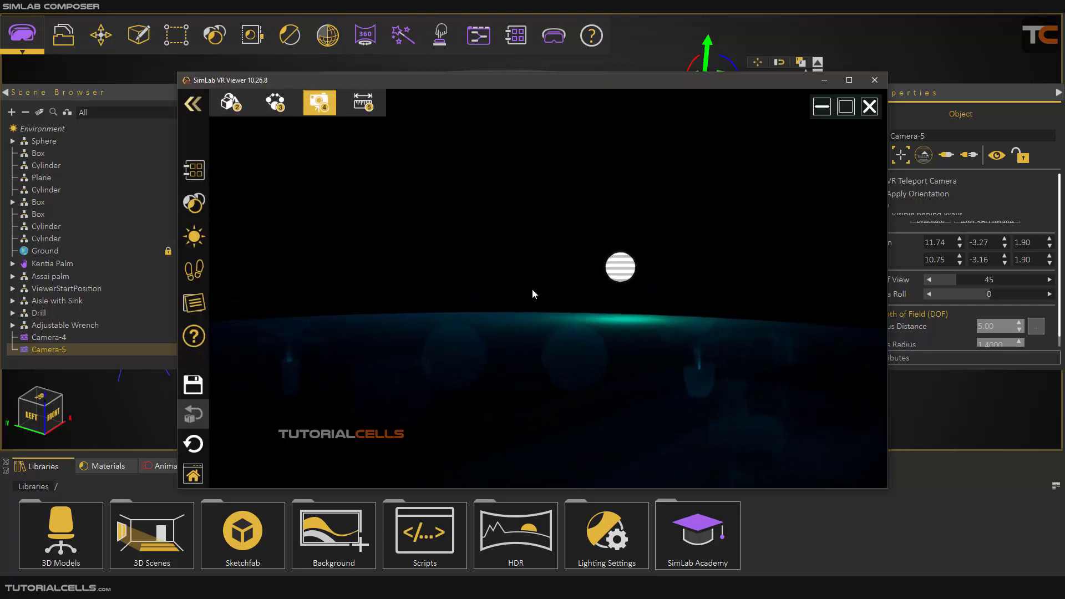
right_click(532, 288)
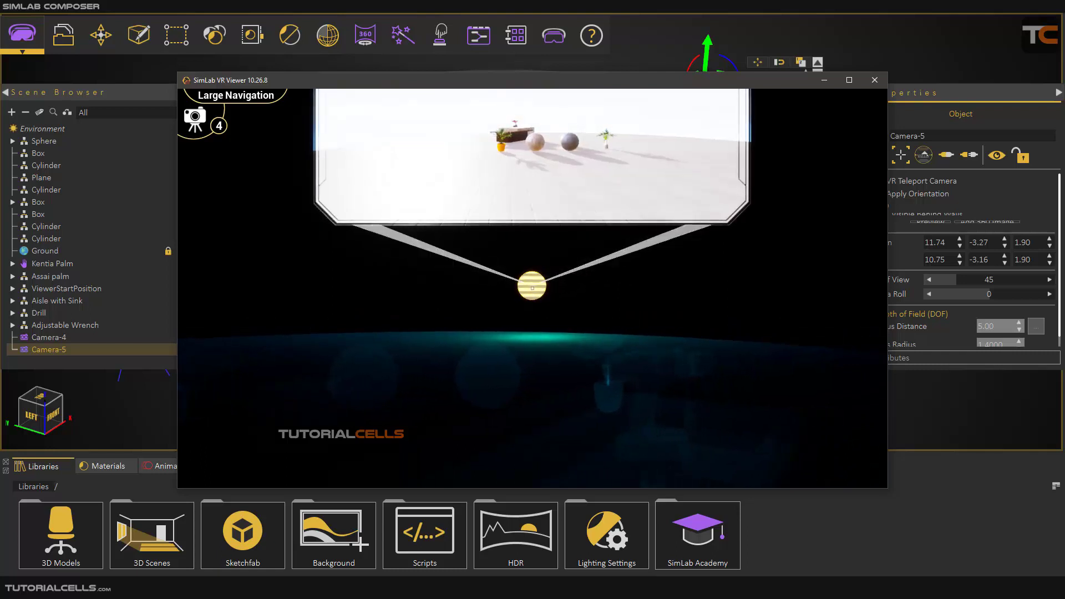
click(532, 287)
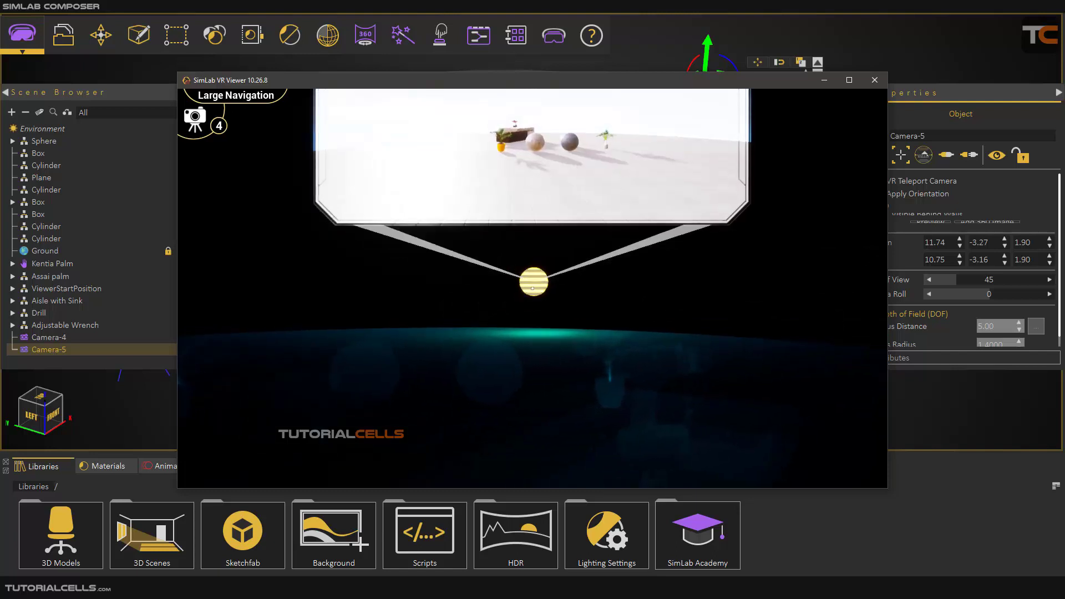
key(1)
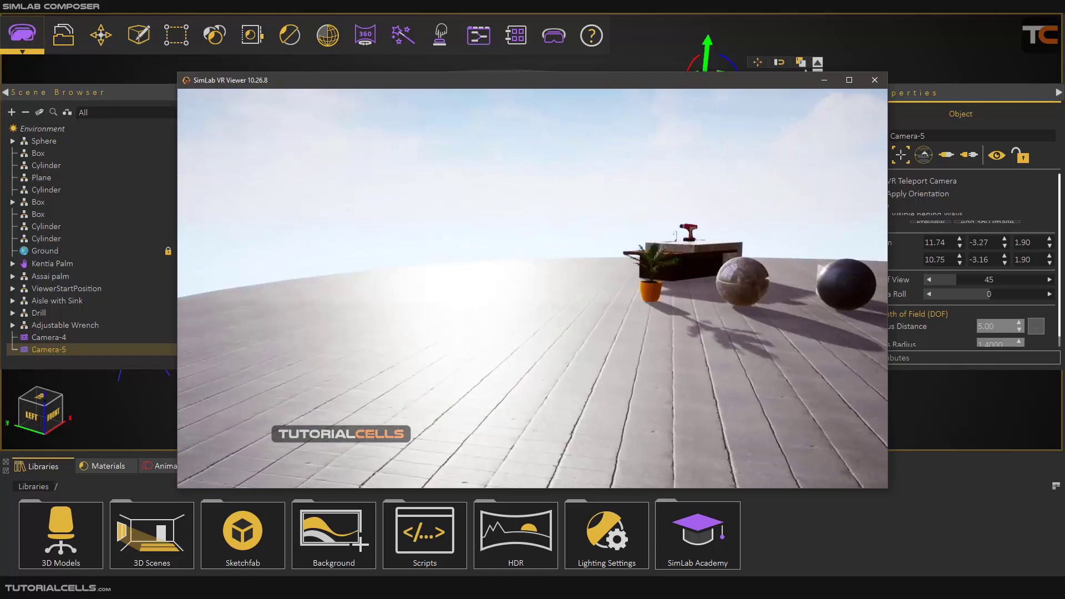
Step: Close the VR Viewer without saving the current scene
key(Escape)
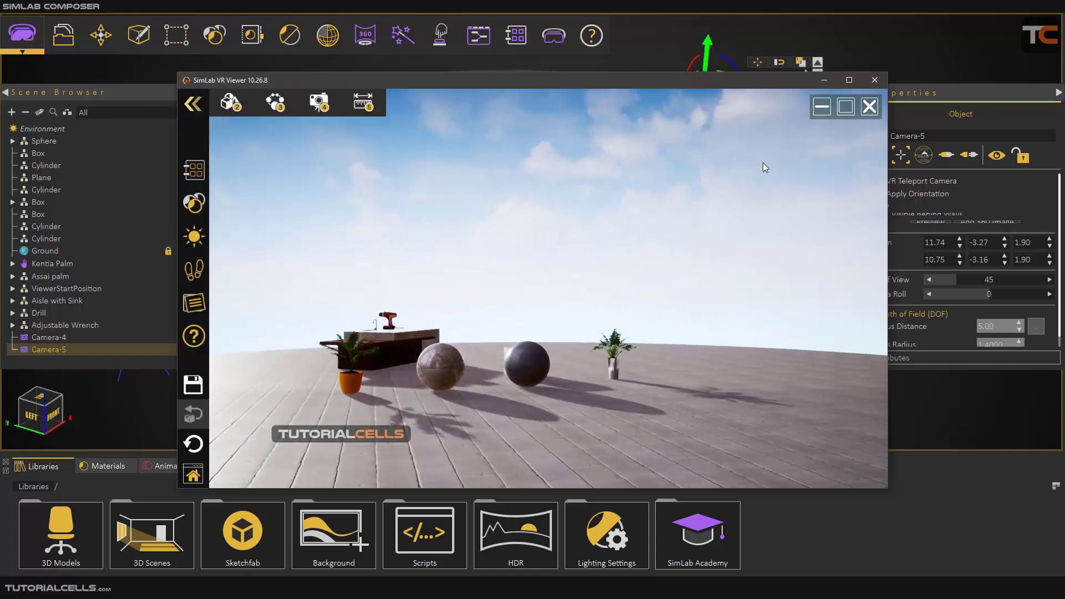
click(869, 106)
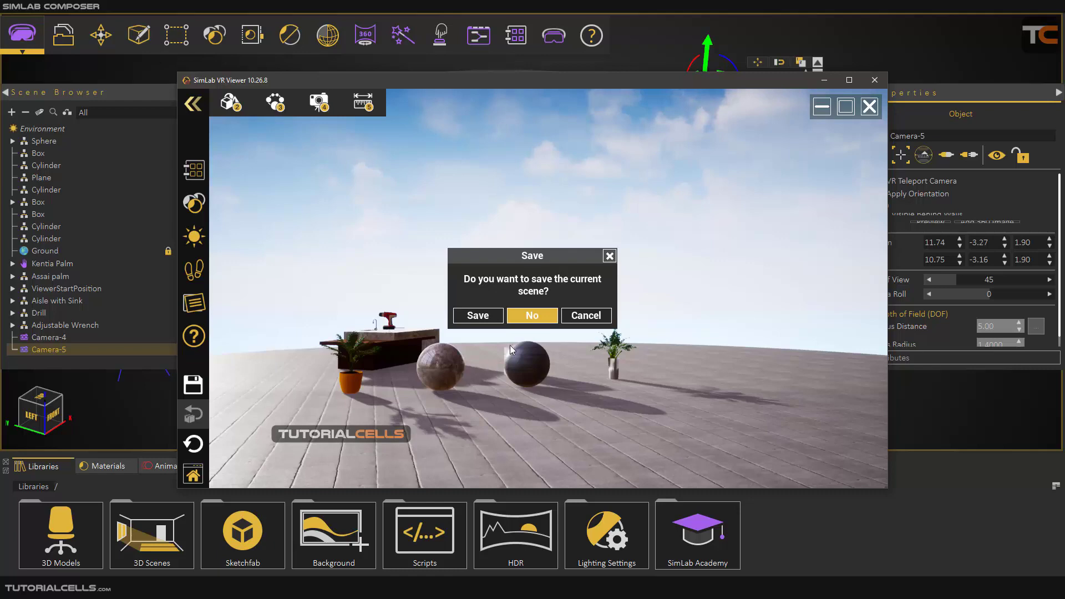
click(526, 319)
Step: Delete both VR teleport cameras, Camera-5 and Camera-4, from the scene
scroll(508, 294, down, 3)
scroll(491, 235, up, 4)
scroll(491, 235, down, 3)
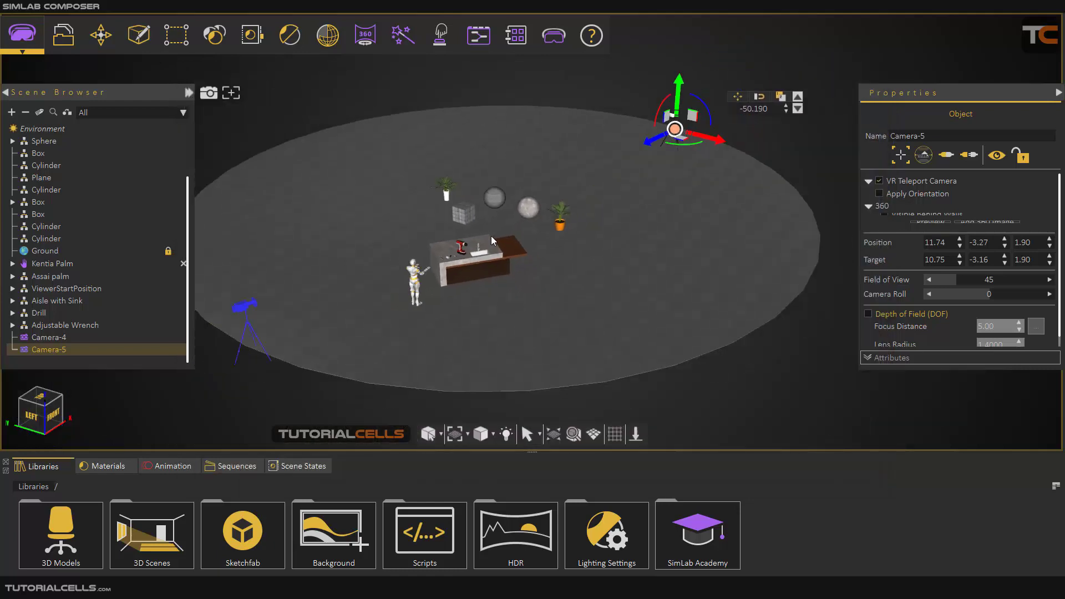
key(Delete)
click(58, 351)
key(Delete)
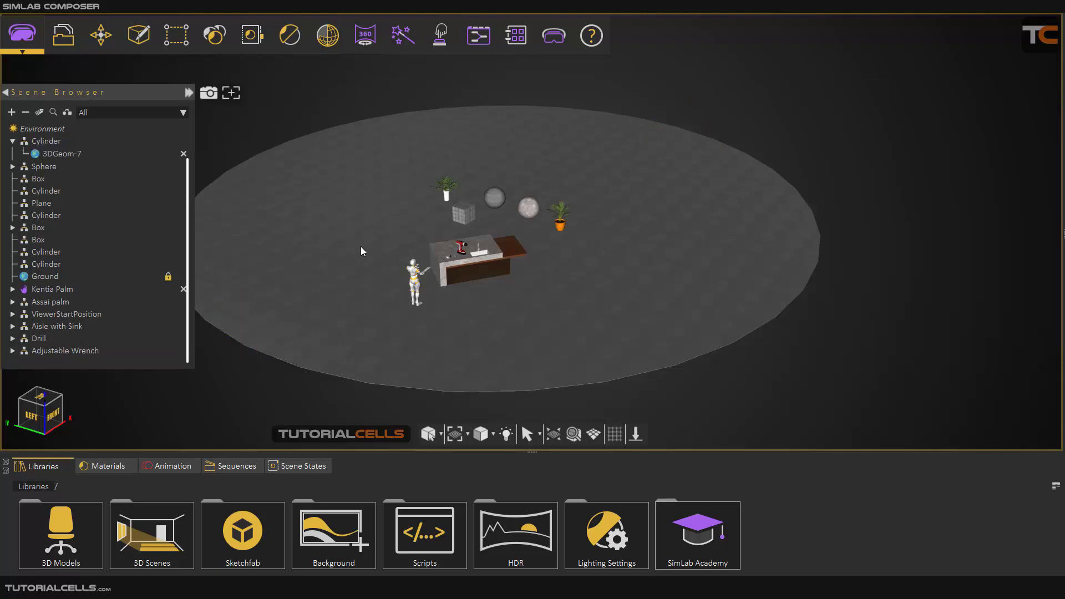
scroll(456, 204, up, 4)
scroll(603, 212, down, 3)
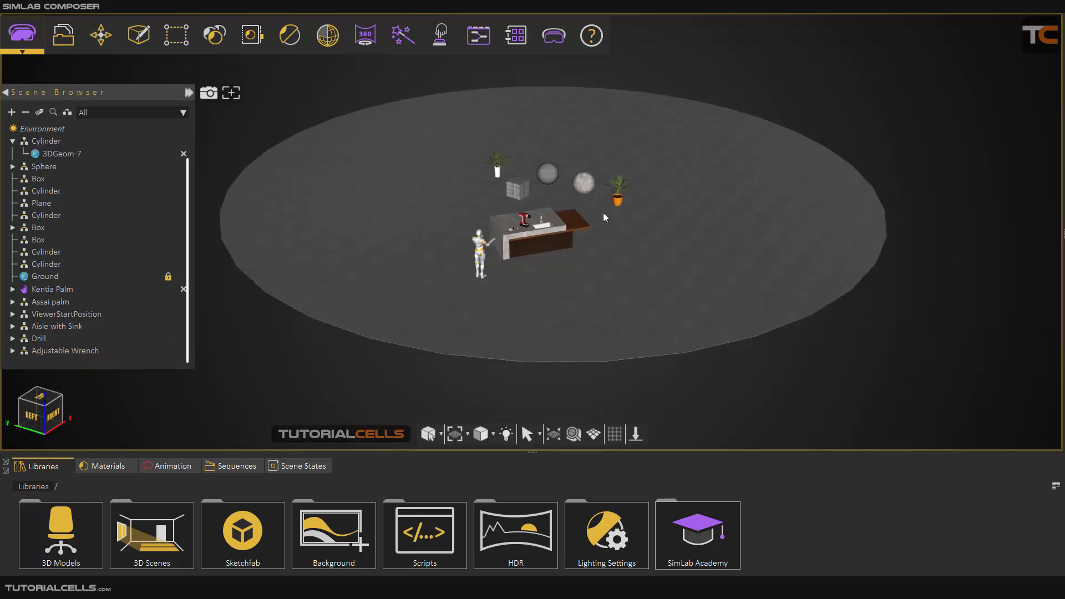
scroll(574, 227, up, 4)
scroll(634, 230, down, 2)
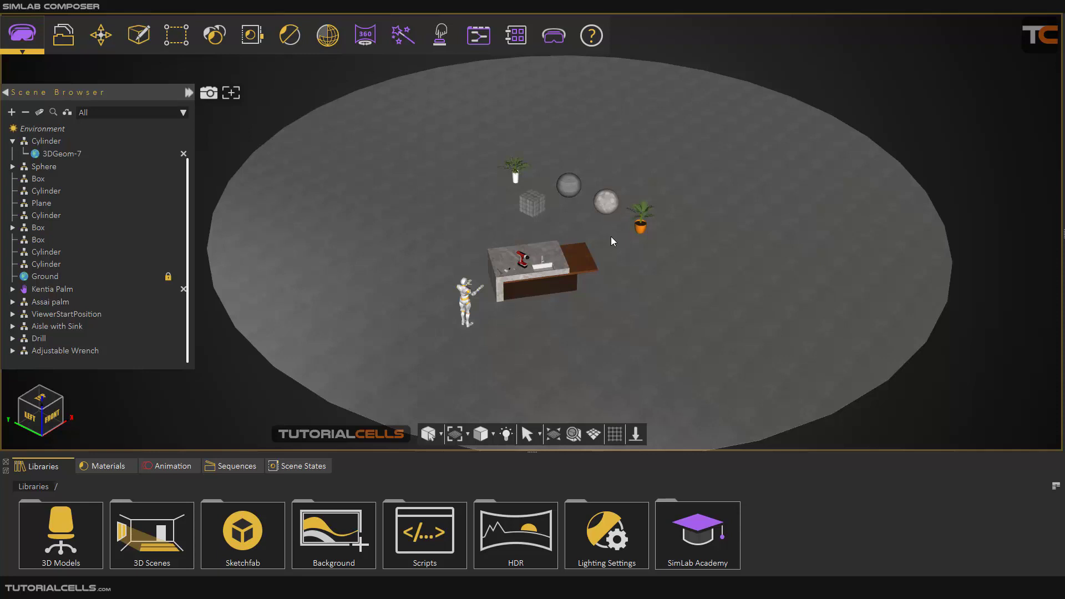
scroll(612, 240, up, 3)
Step: Show the scene without cameras in the VR Viewer and bring up the viewer's menu
click(553, 36)
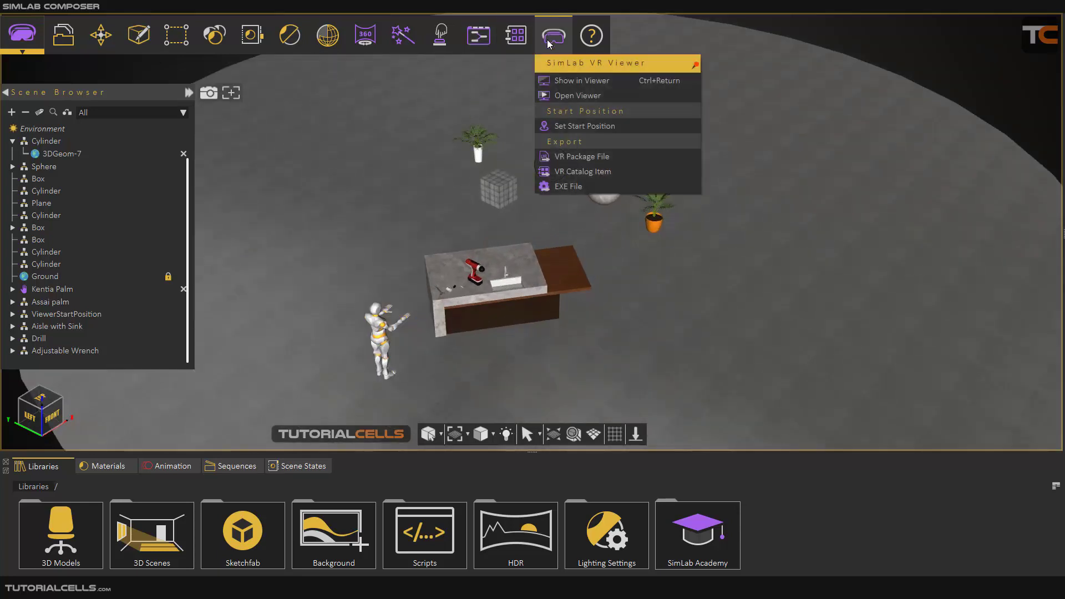
click(572, 78)
click(417, 275)
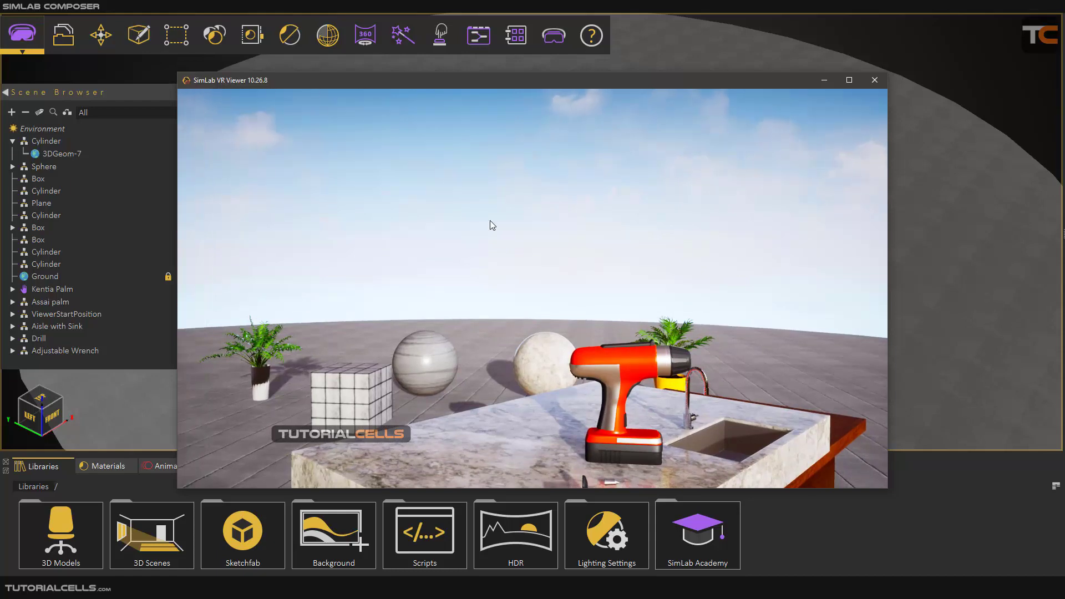
right_drag(491, 221, 436, 276)
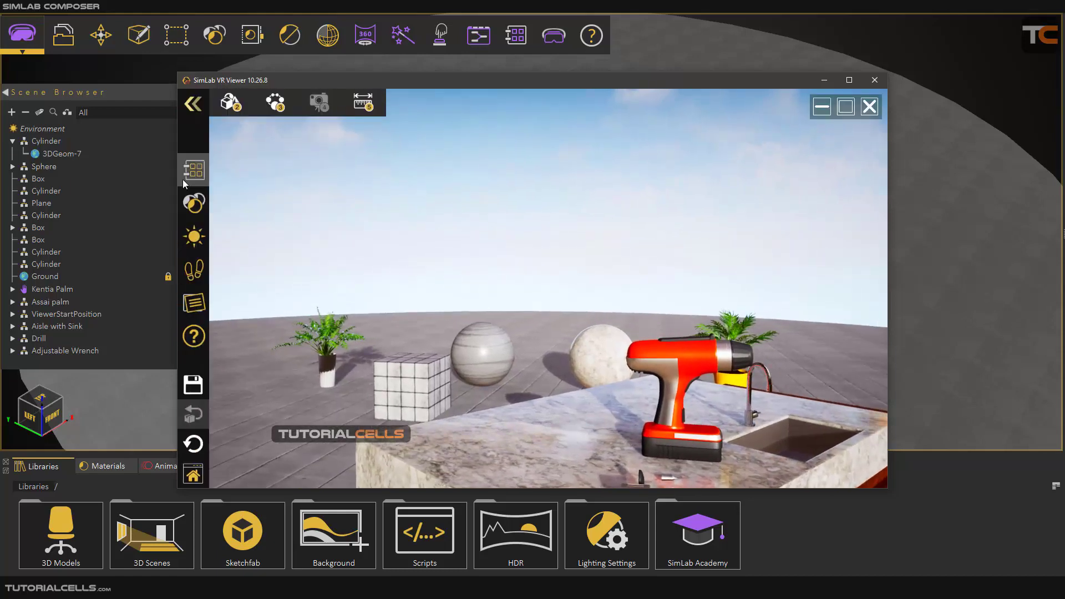
Step: Insert the leafy plant in a white vase from the first category of the viewer's Catalog
click(192, 170)
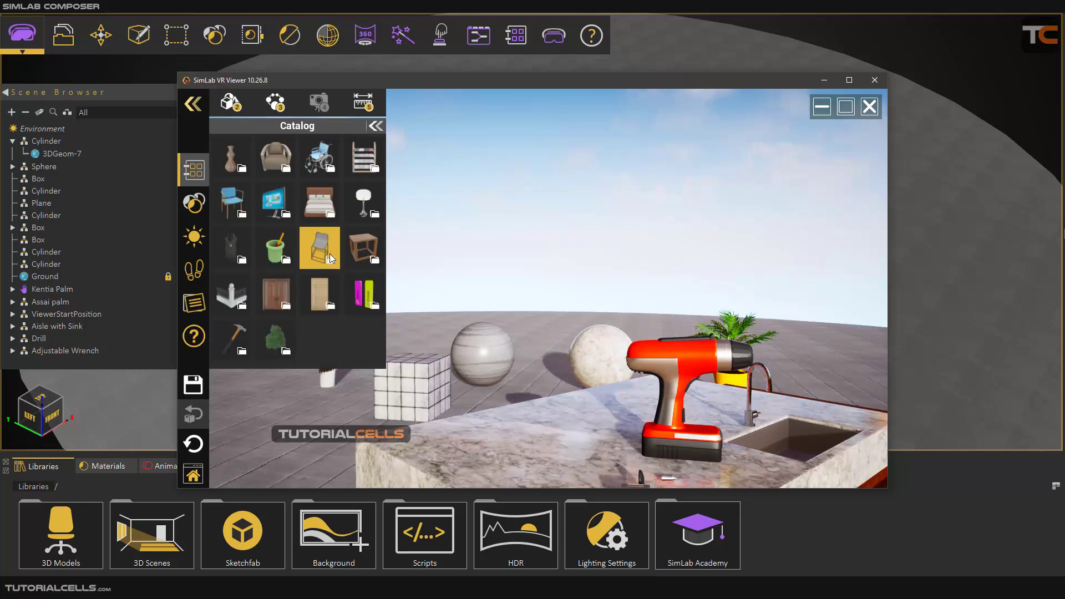
click(230, 165)
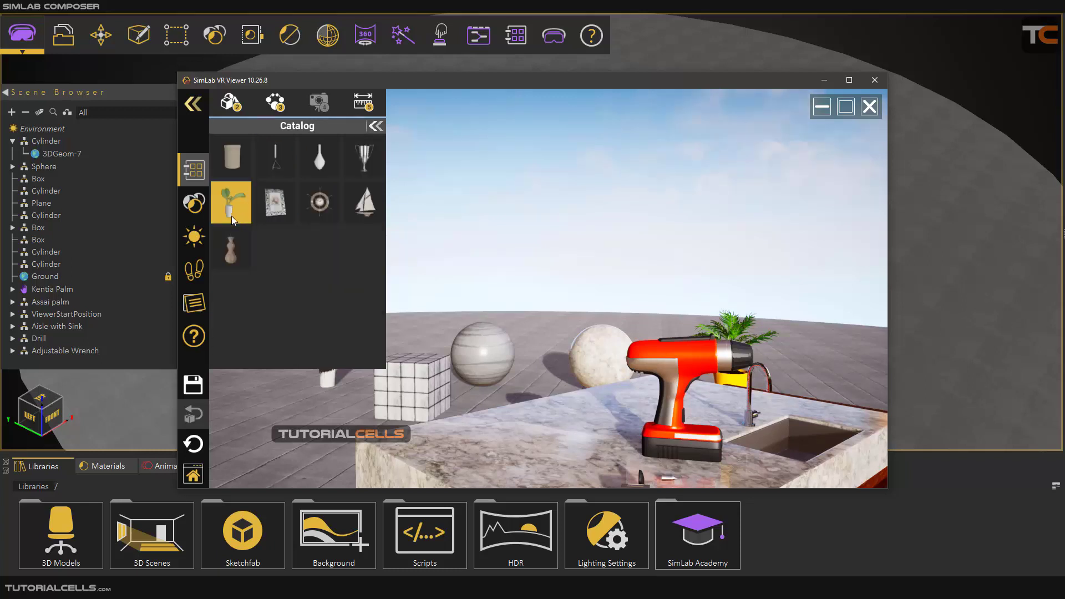
click(248, 217)
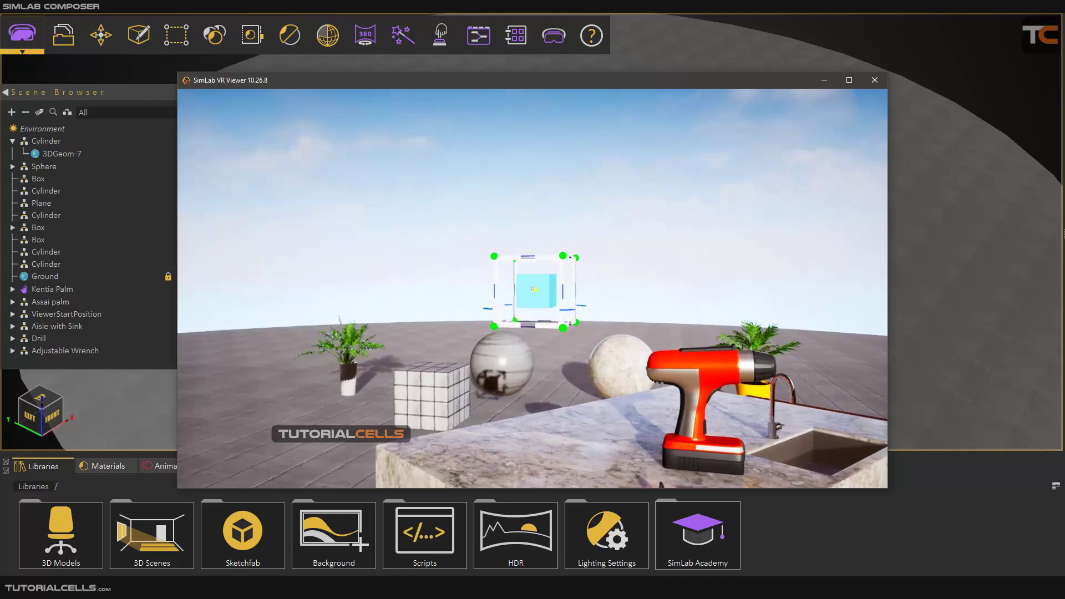
Step: Turn collision on and set the inserted plant down on the marble countertop beside the drill
key(c)
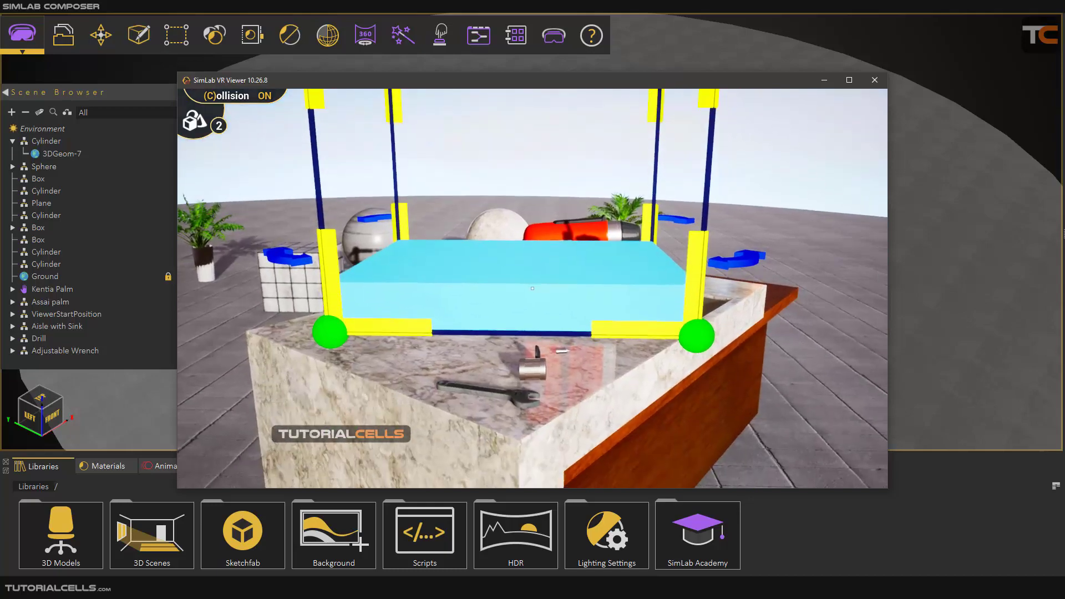
drag(532, 289, 533, 288)
key(w)
key(s)
key(s)
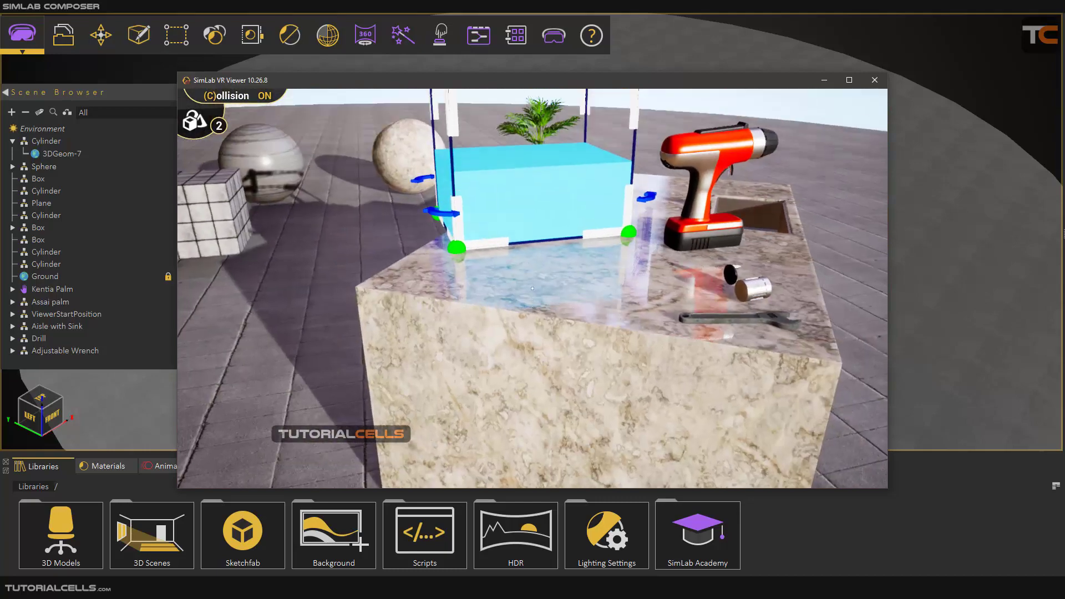
key(w)
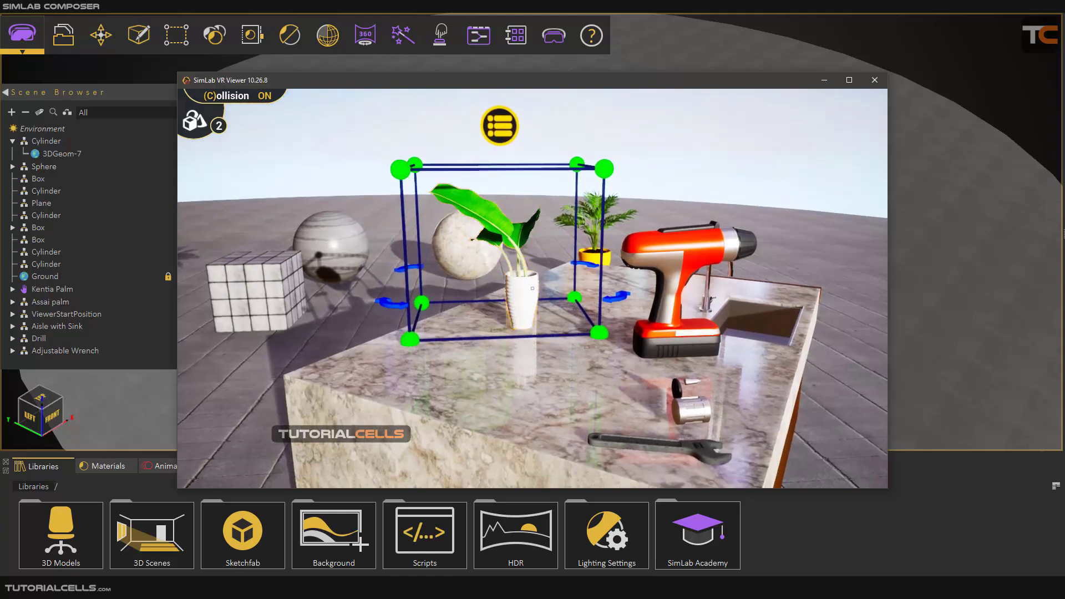
Step: Open the drill's orange-red body in the Material Editor and change its colour to light purple
key(2)
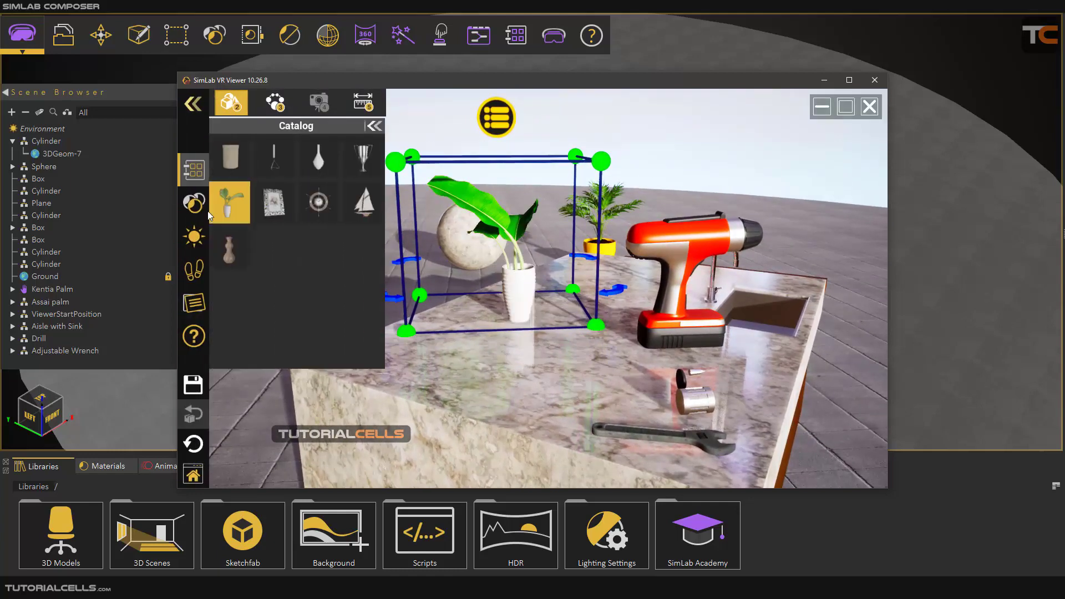
click(198, 209)
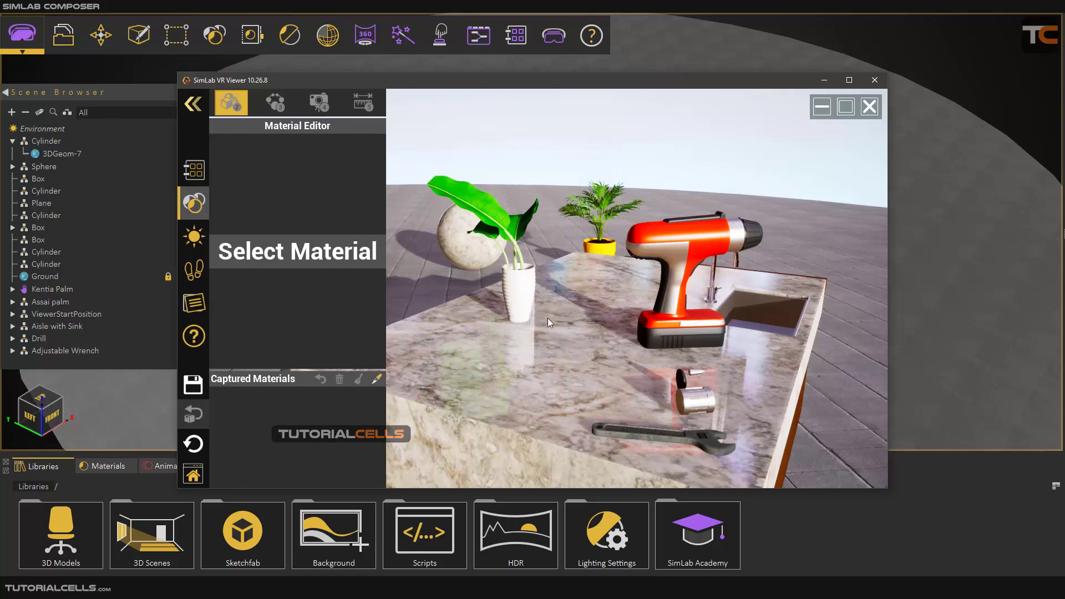
click(684, 233)
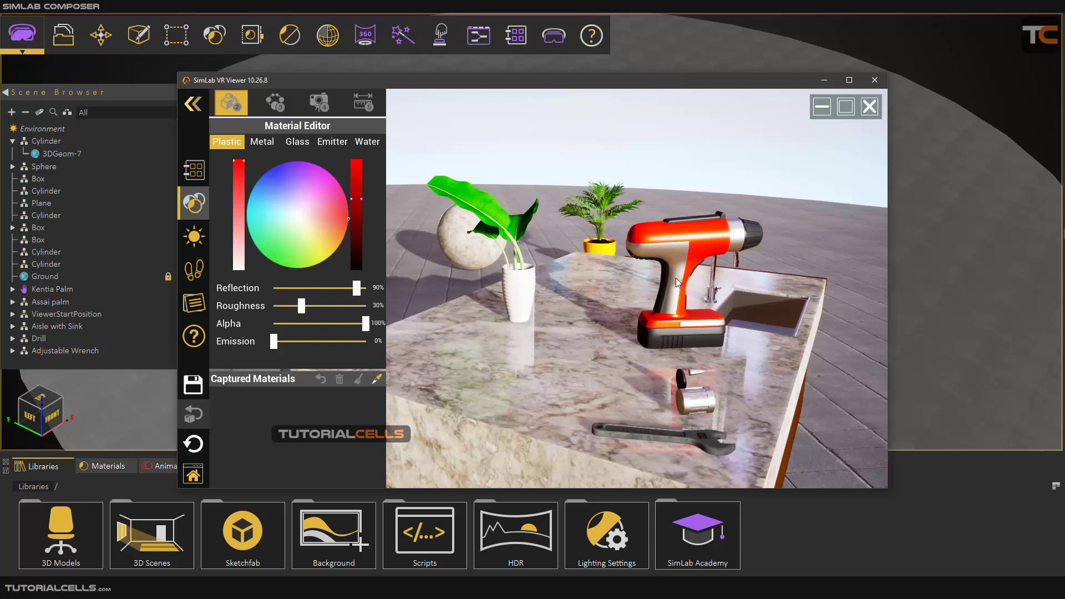
mouse_move(341, 209)
mouse_down()
mouse_move(327, 194)
mouse_move(304, 232)
mouse_move(297, 179)
mouse_up()
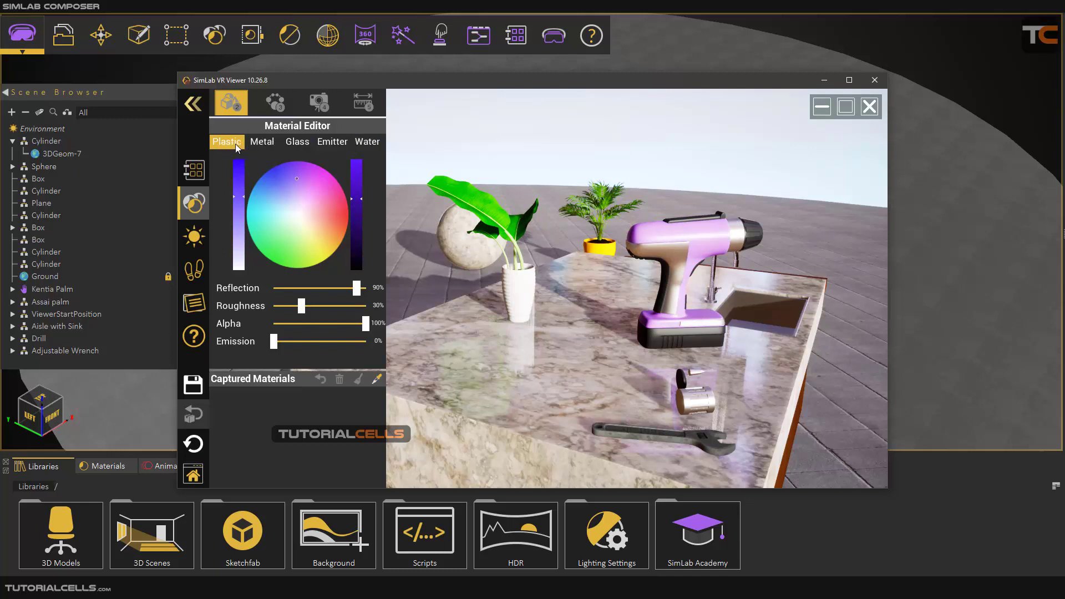
Step: Try the Metal type with a pale pink colour on the drill body and return it to Plastic
click(262, 144)
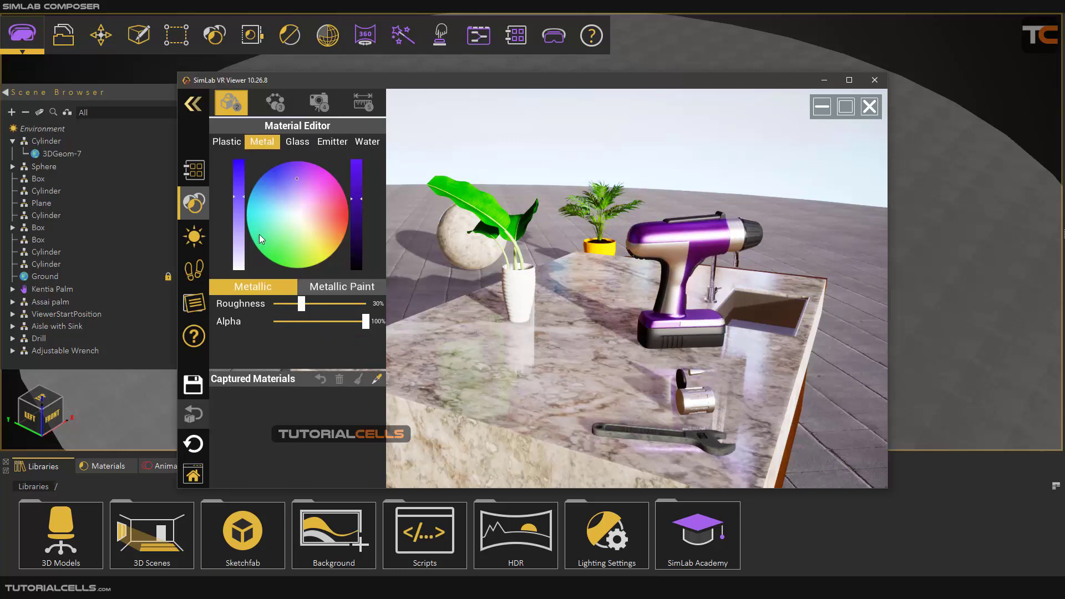
click(315, 212)
click(231, 143)
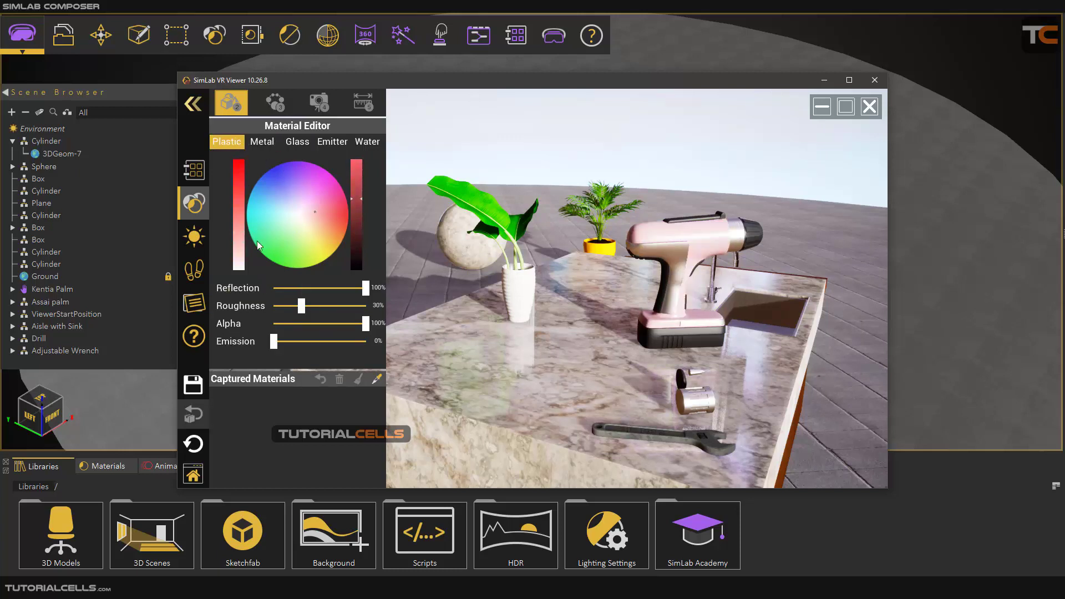
Step: Set the drill body's plastic to red with 100% reflection, 53% roughness, 100% alpha and 0% emission
mouse_move(362, 289)
mouse_down()
mouse_move(336, 288)
mouse_move(371, 282)
mouse_up()
drag(322, 214, 286, 189)
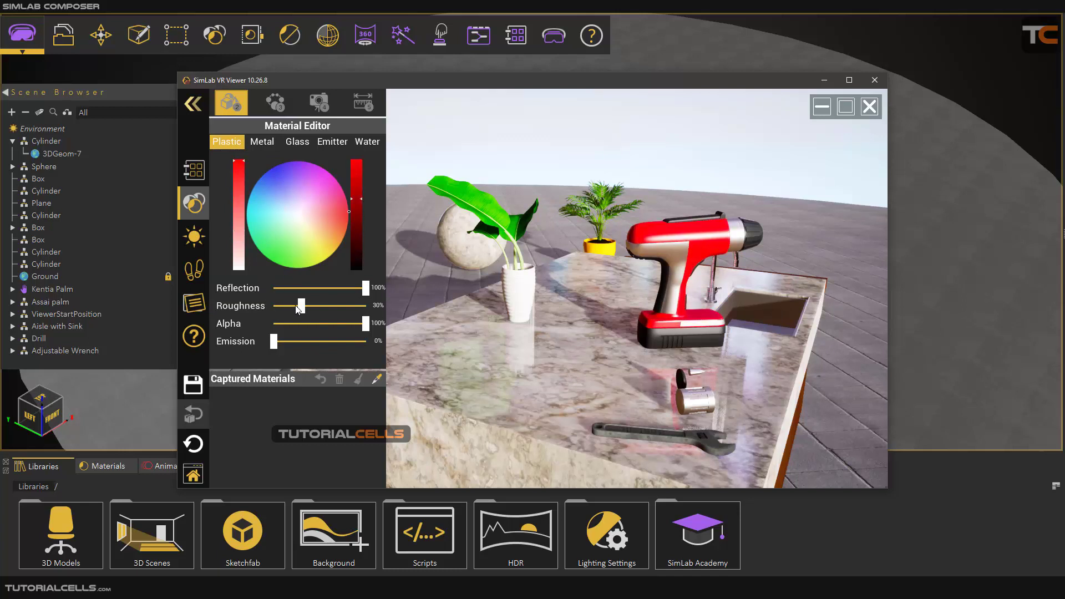
drag(298, 307, 322, 305)
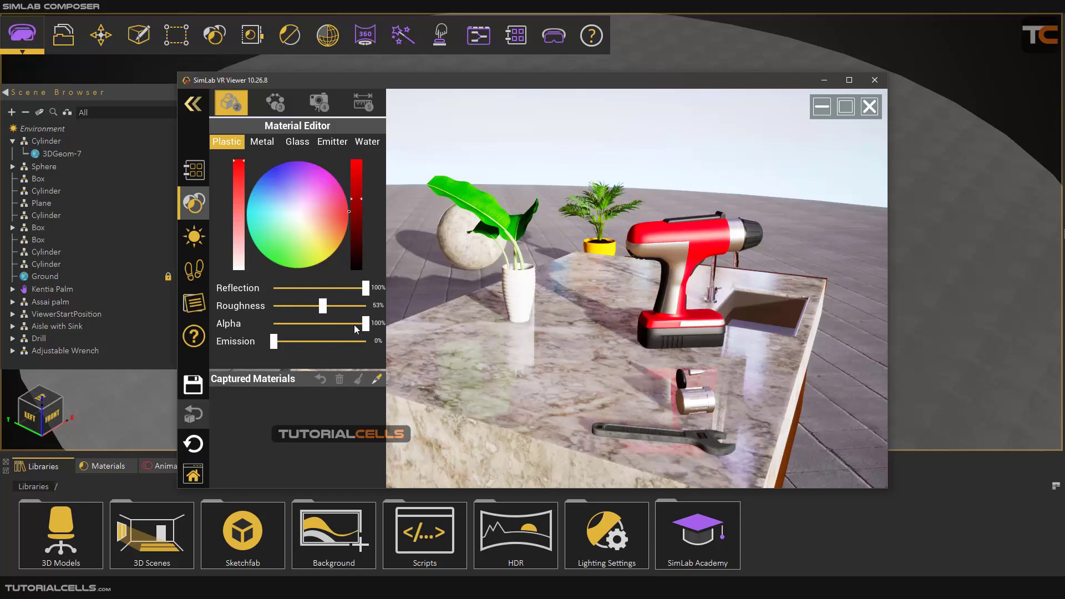
drag(365, 325, 407, 319)
drag(273, 346, 247, 340)
Step: Capture the drill's red body material and the plant's white vase material into Captured Materials
click(378, 380)
click(679, 238)
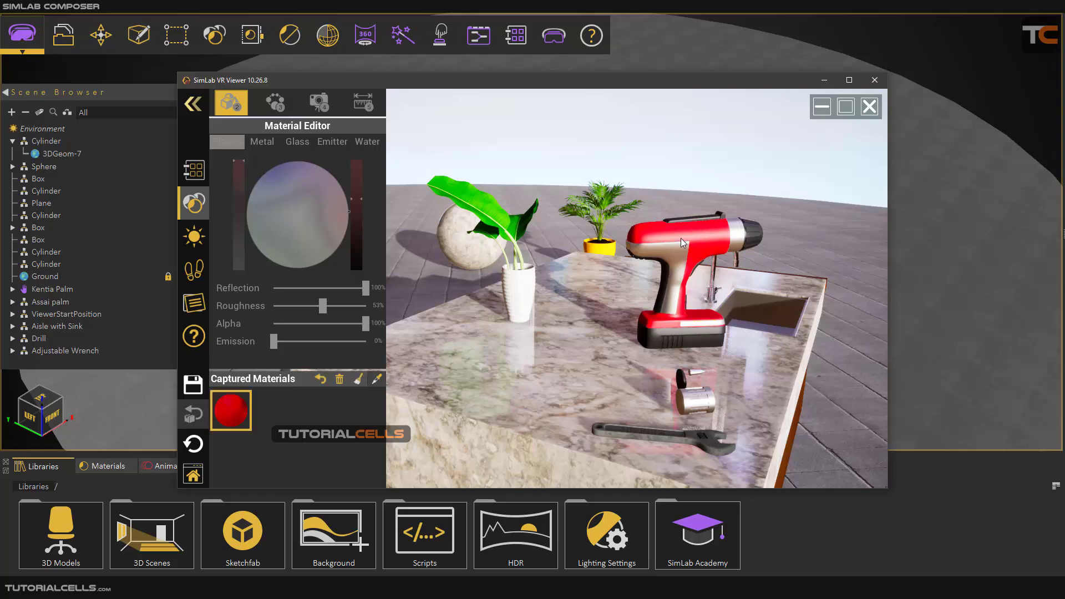
click(518, 290)
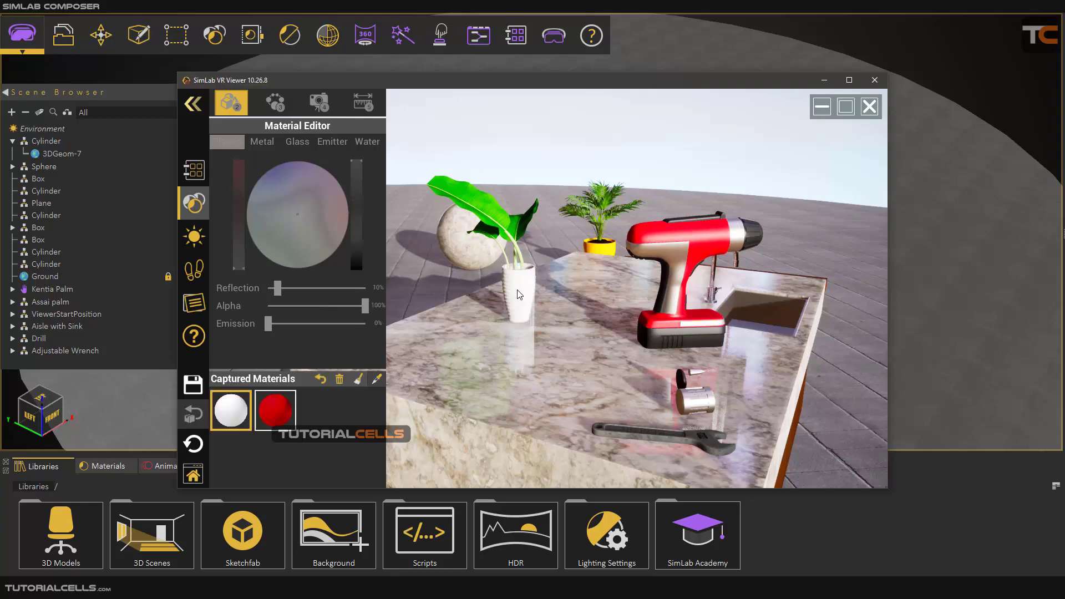
Step: Capture the materials of the yellow plant pot, the marble countertop and the stone sphere behind the vase into Captured Materials
click(600, 252)
click(647, 403)
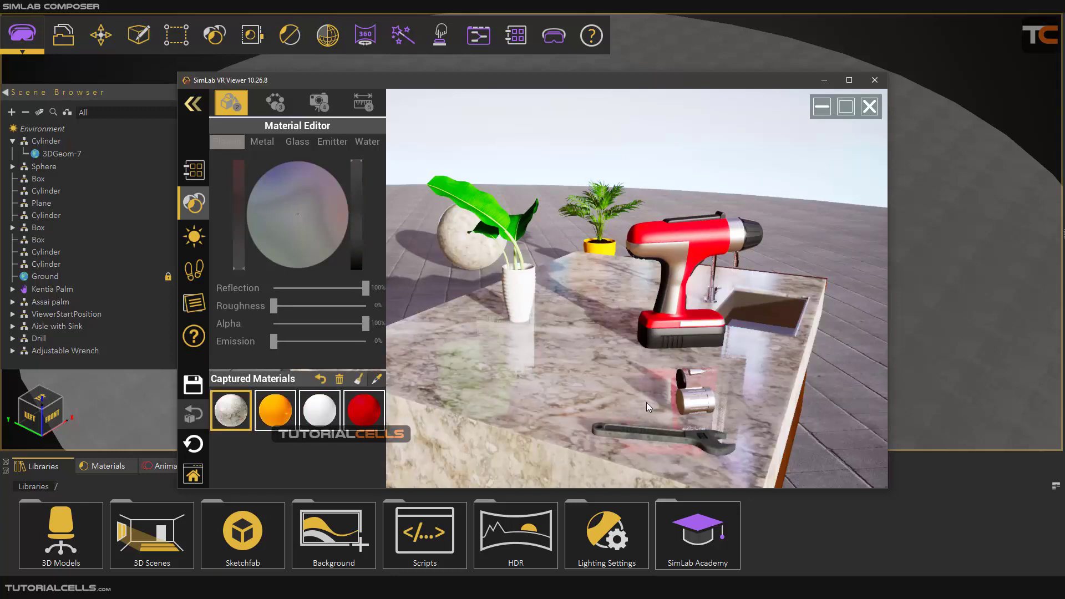
click(480, 258)
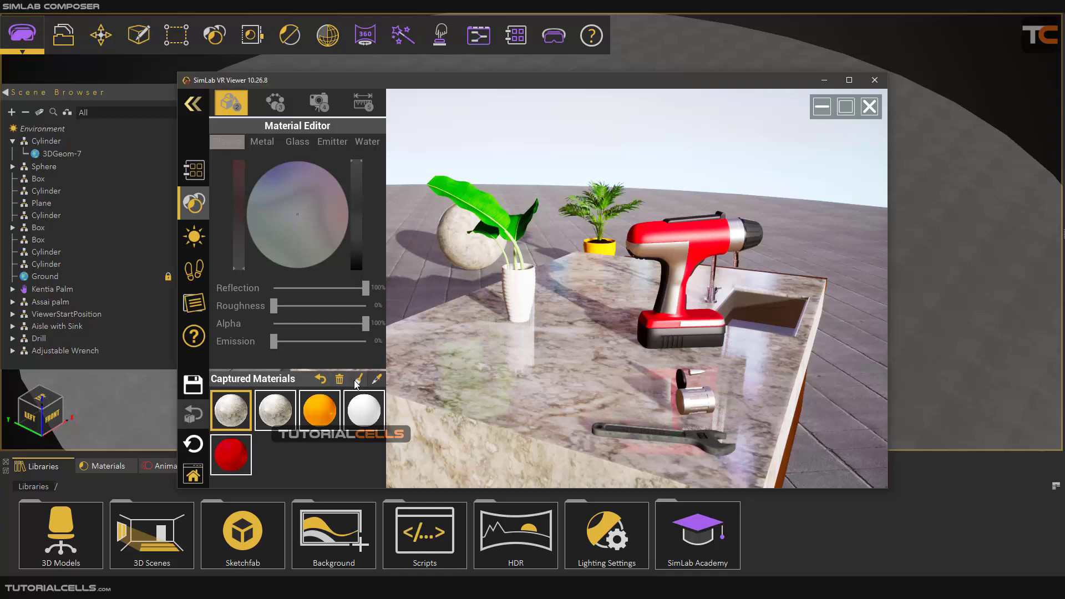
click(594, 351)
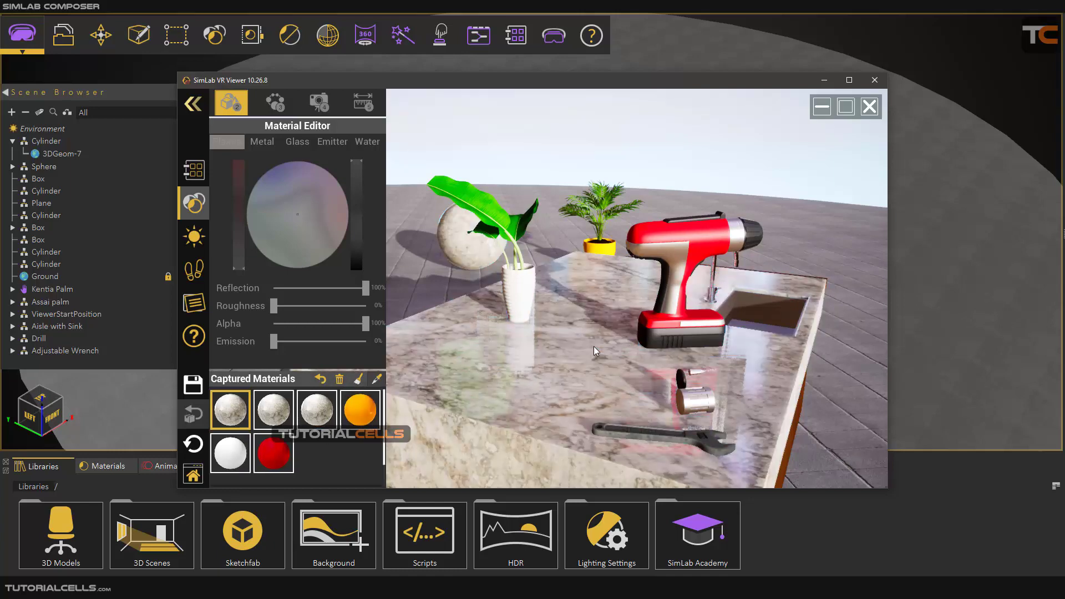
Step: Capture the tiled box's material into Captured Materials and remove that swatch again
right_click(457, 277)
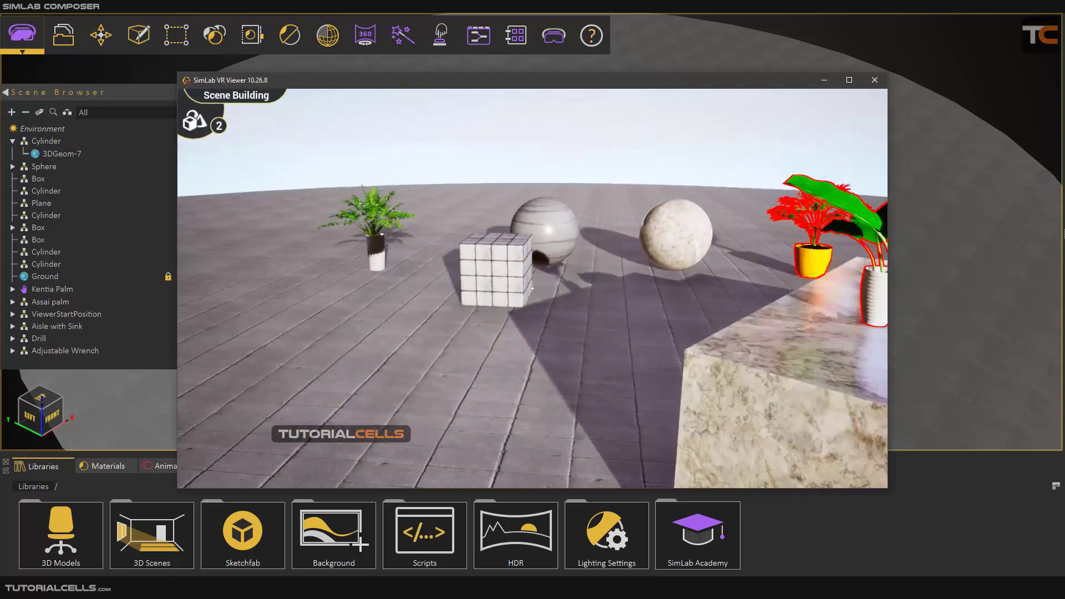
key(s)
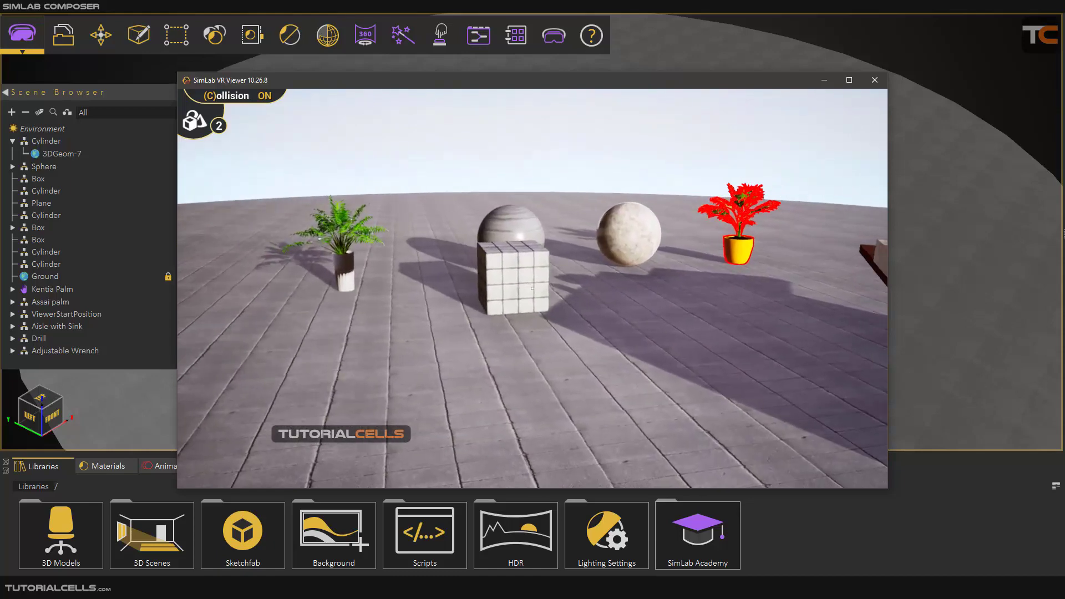
right_click(532, 288)
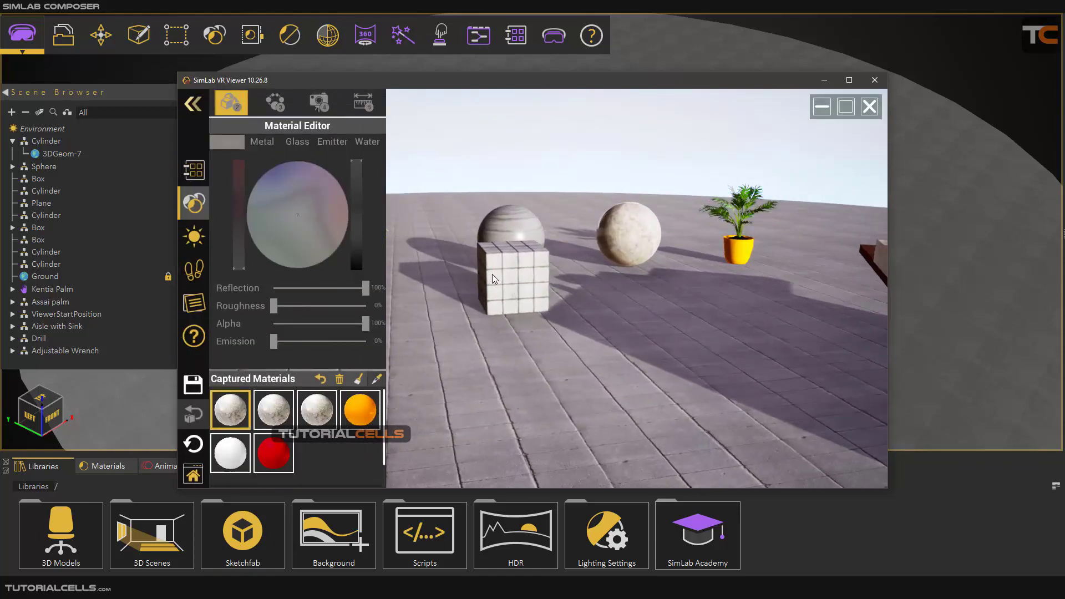
click(359, 382)
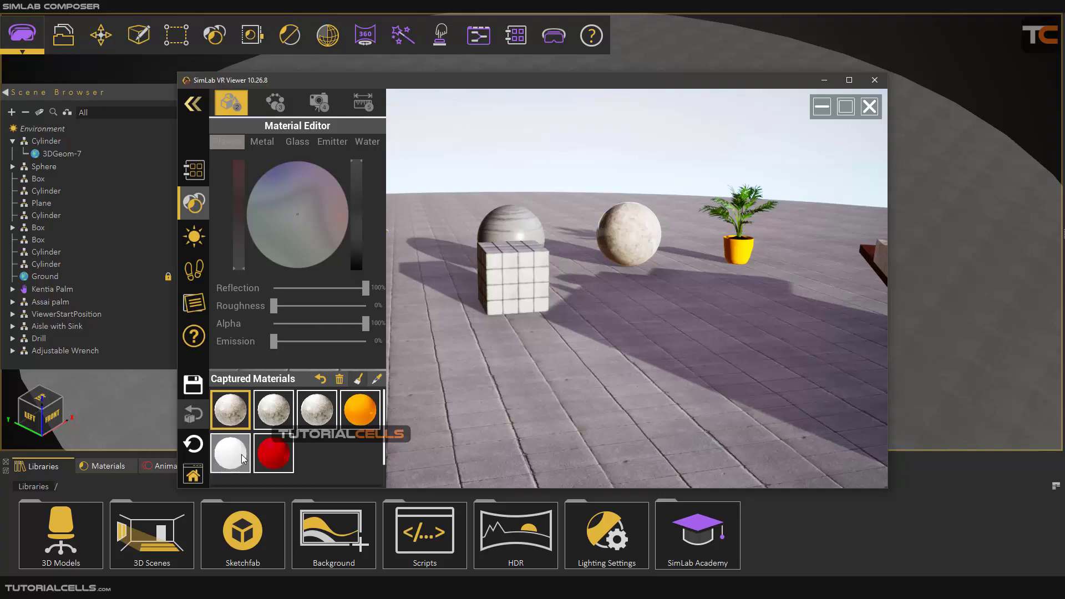
click(376, 382)
click(508, 279)
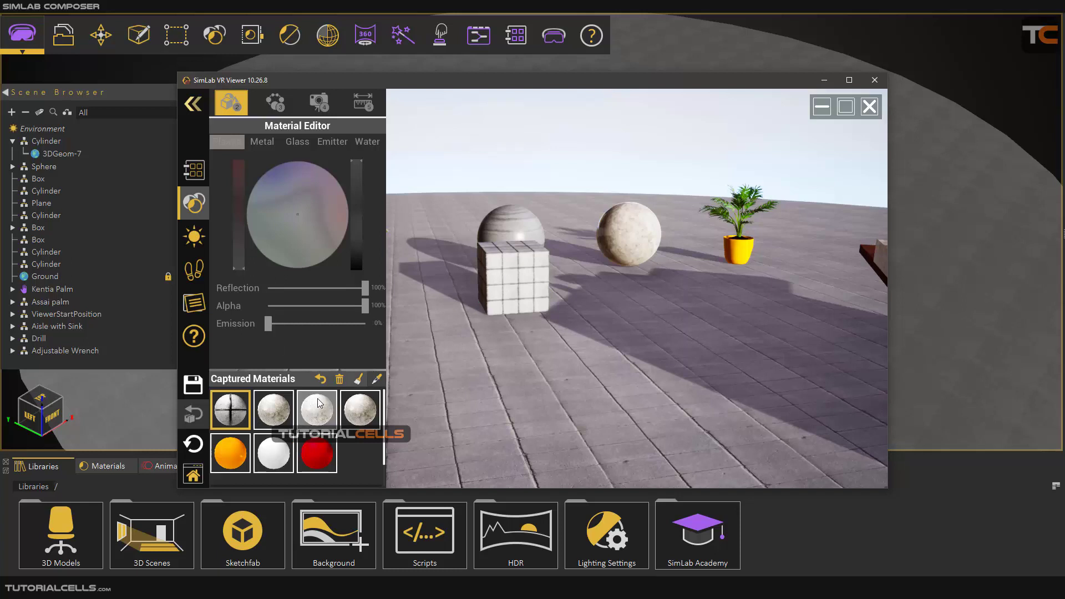
click(312, 463)
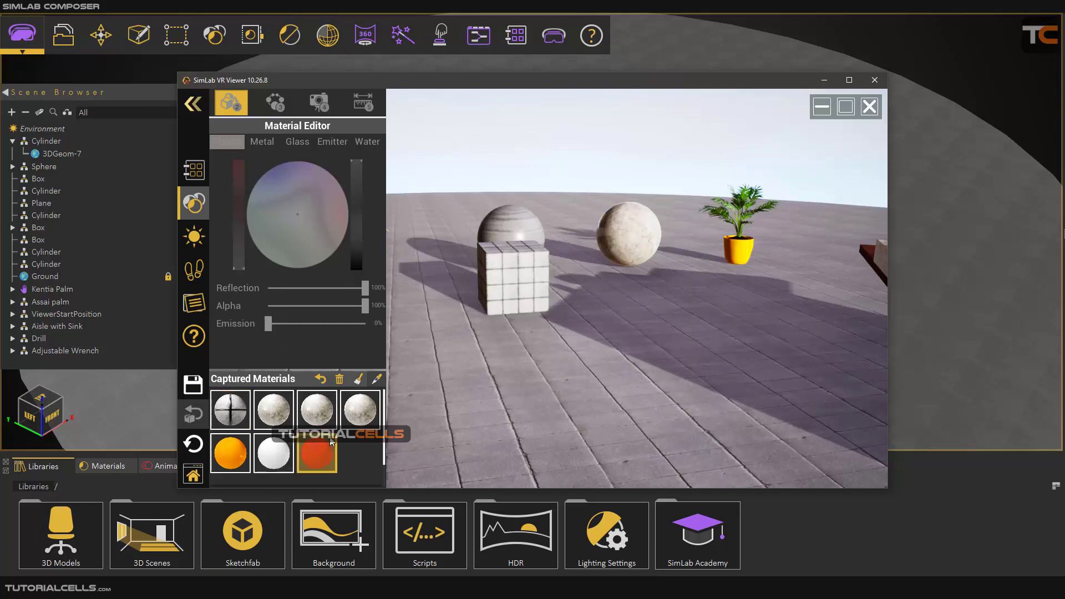
click(322, 382)
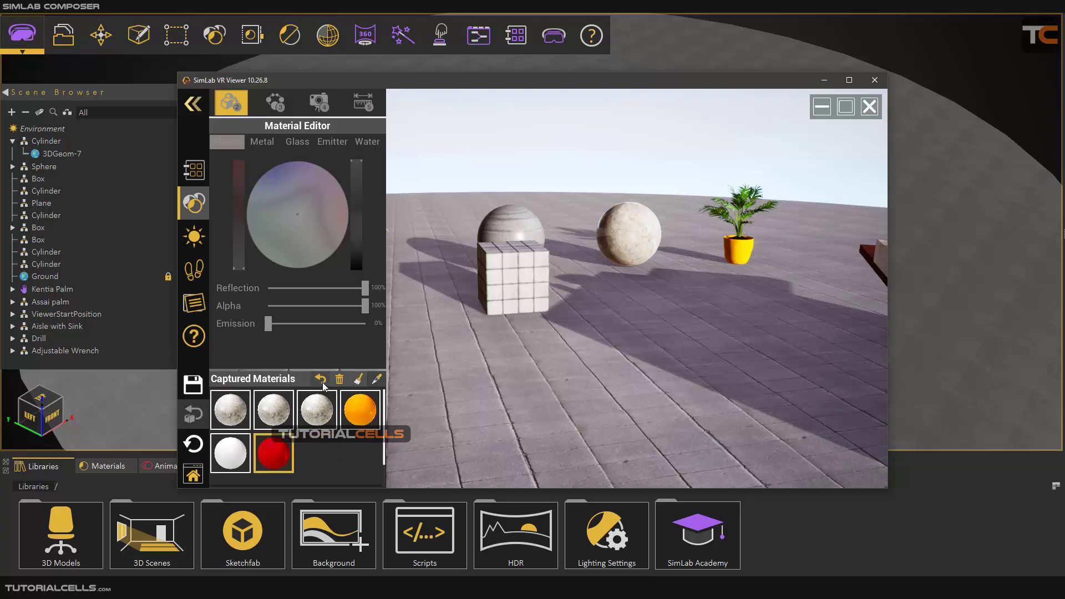
Step: Paint the tiled box with the captured white material and replace it with the first captured marble material
click(358, 381)
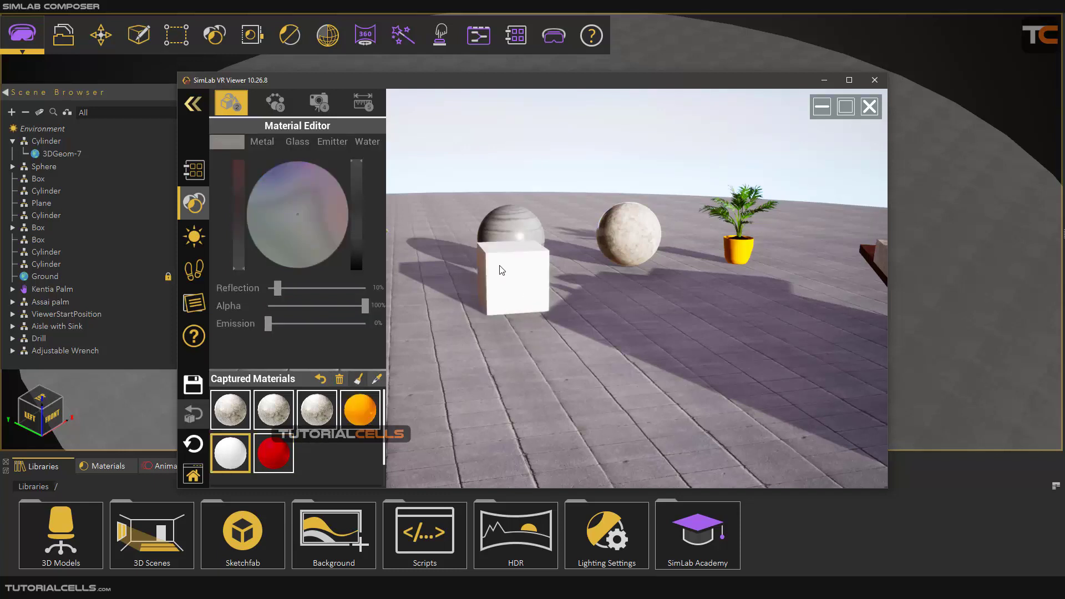
click(236, 415)
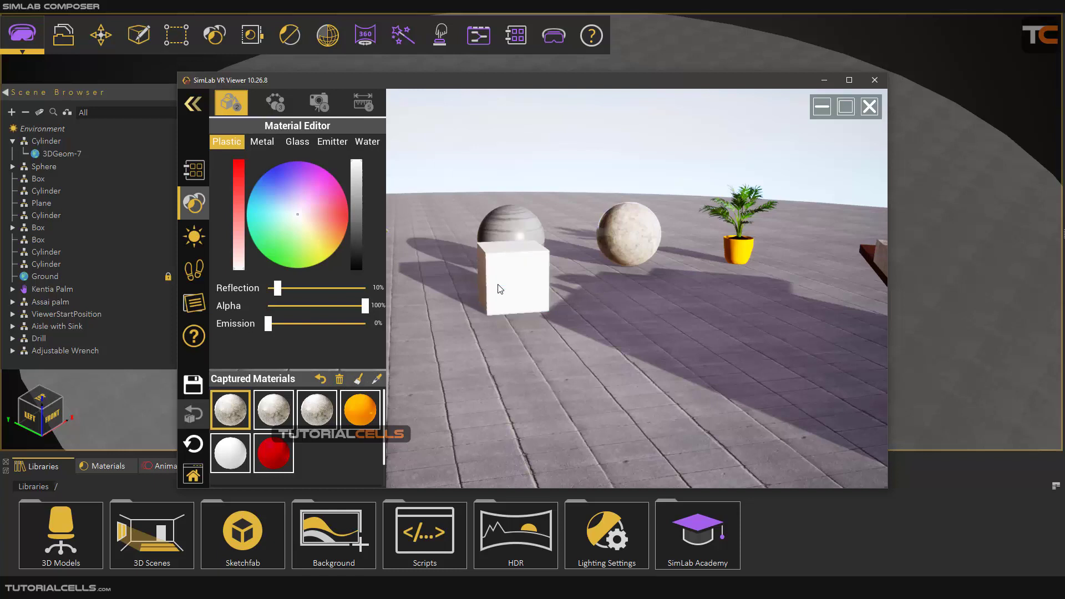
click(357, 380)
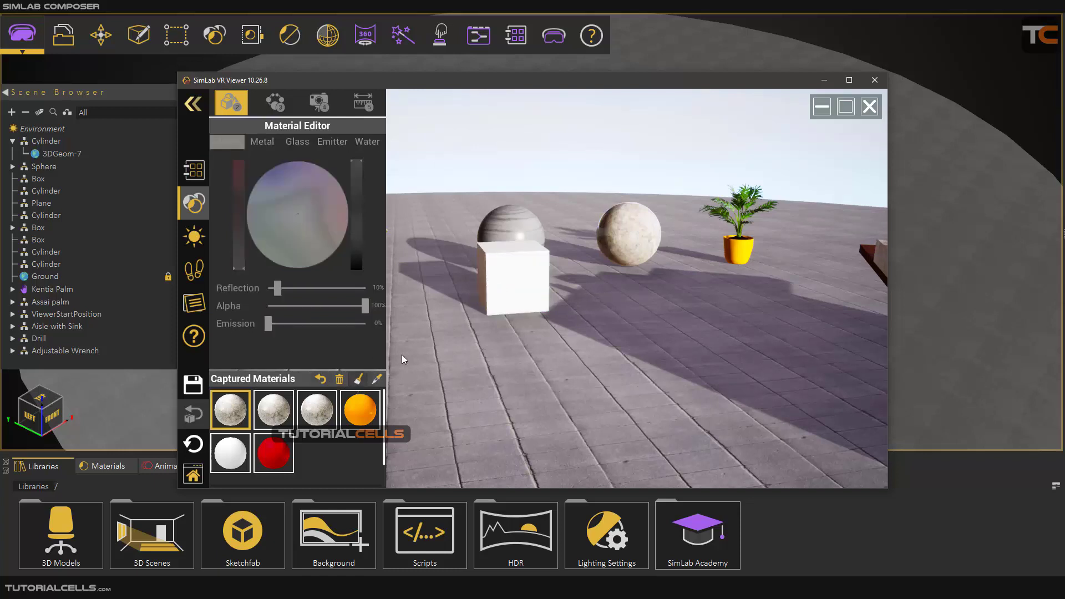
click(498, 304)
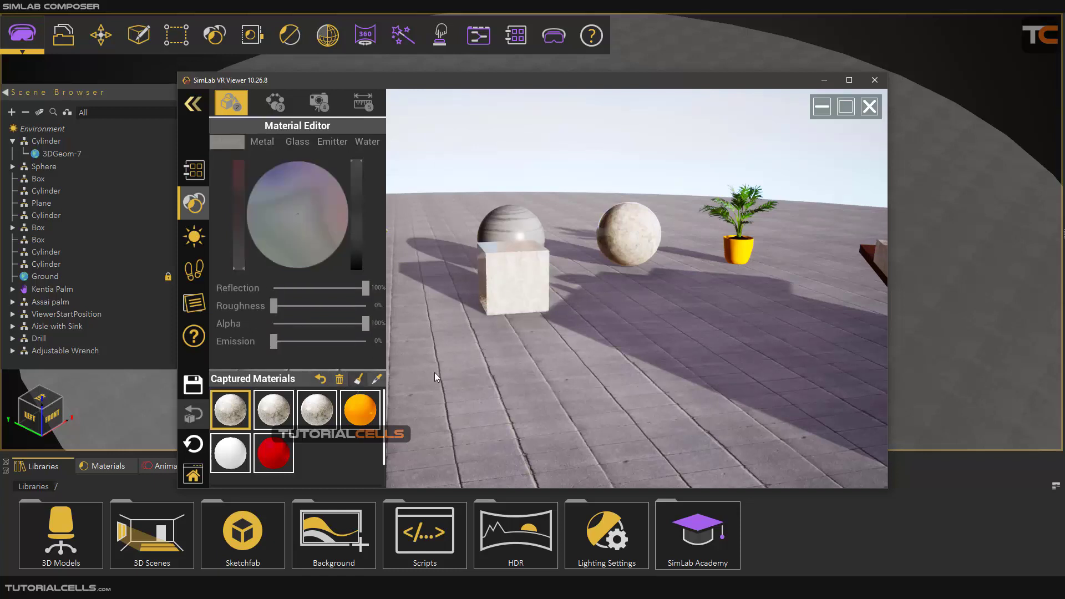
Step: Capture the grey floor material and paint the striped sphere behind the box with a captured marble material
right_click(503, 305)
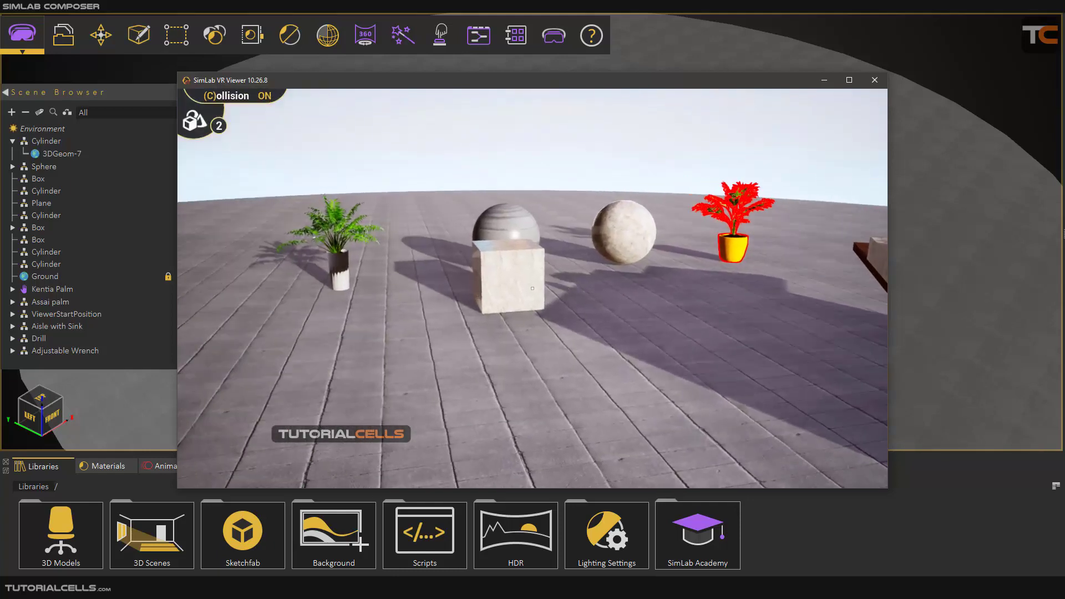
right_click(532, 289)
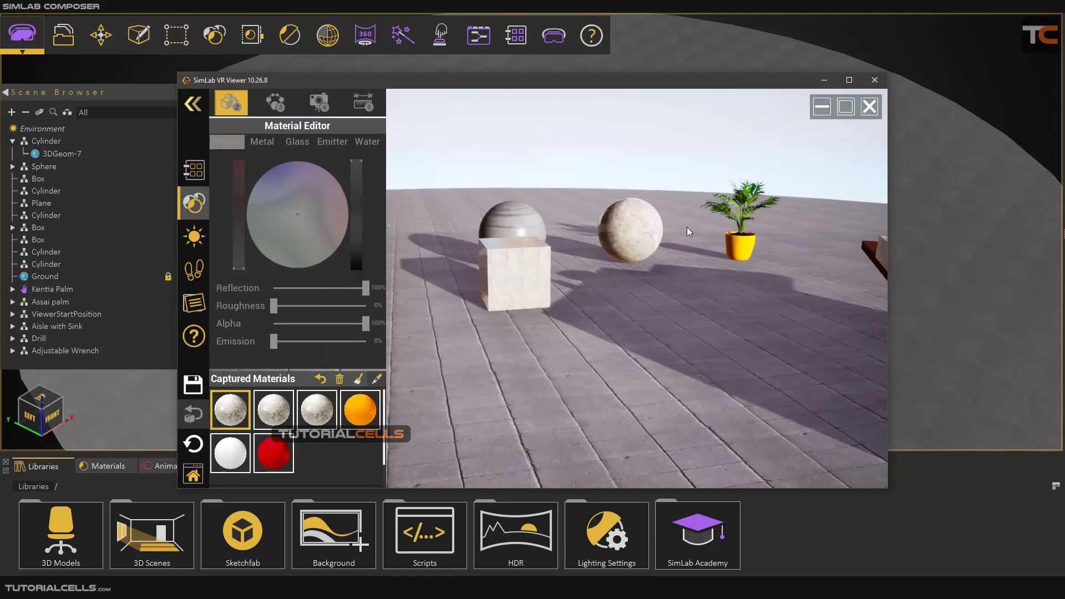
click(668, 313)
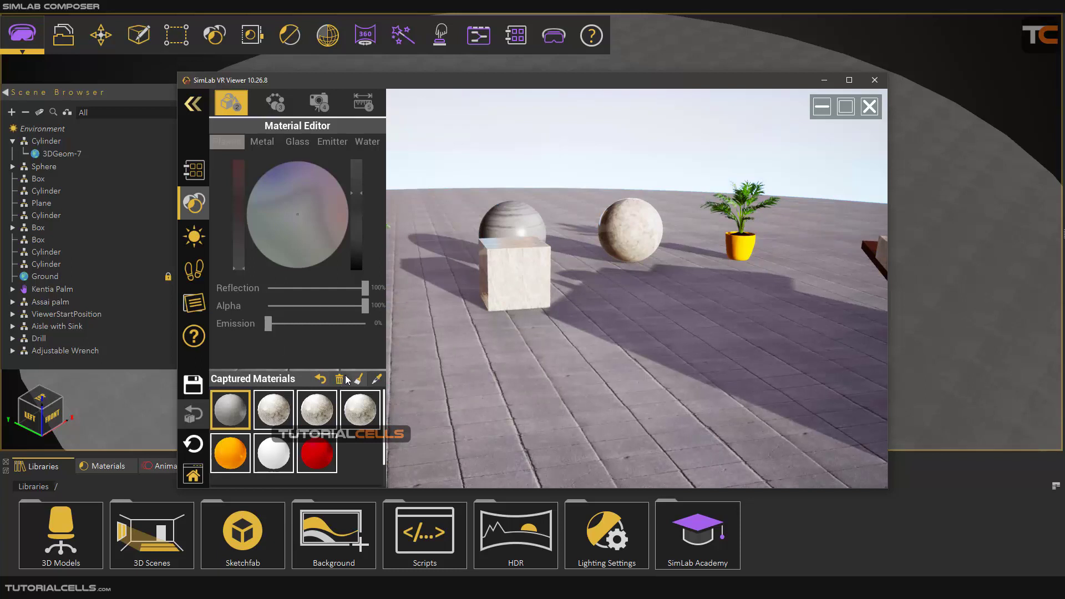
click(316, 409)
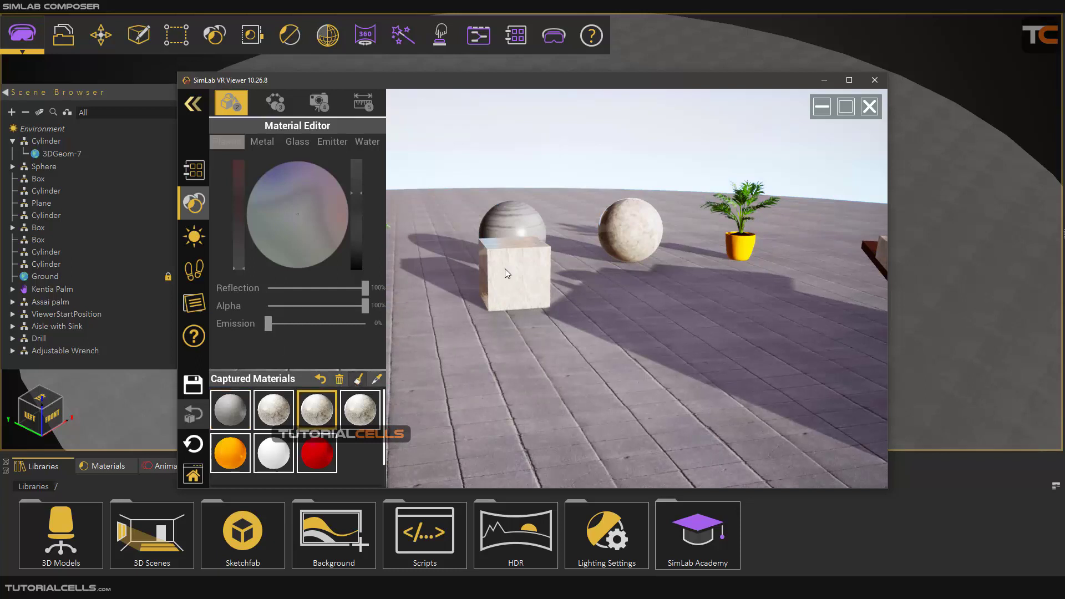
click(514, 240)
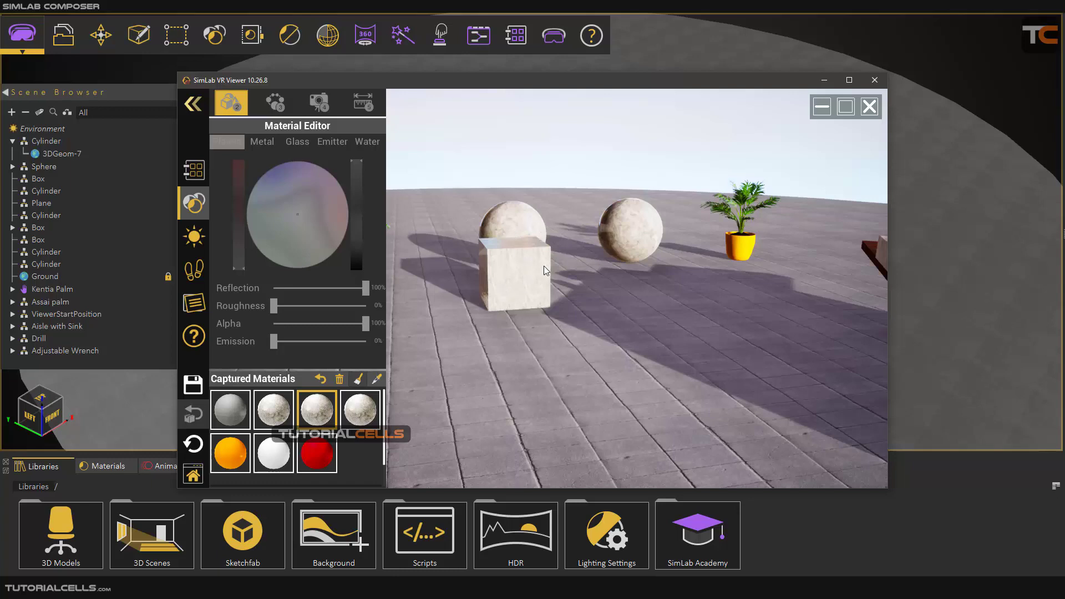
Step: Try the Metal type on the sphere behind the box, using Metallic with 0% roughness and 100% alpha
right_click(491, 301)
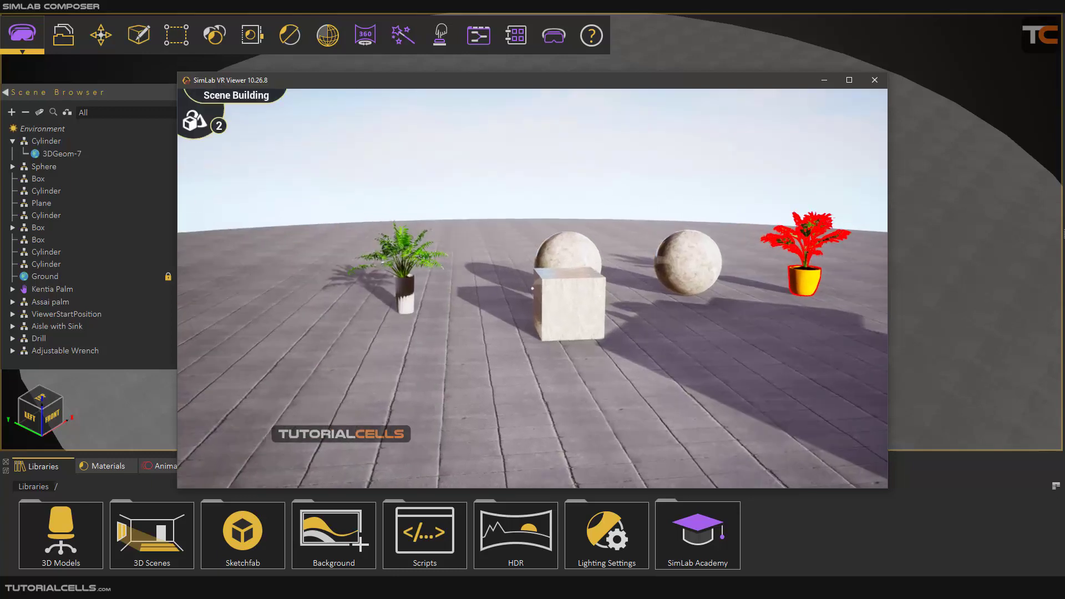
right_click(532, 288)
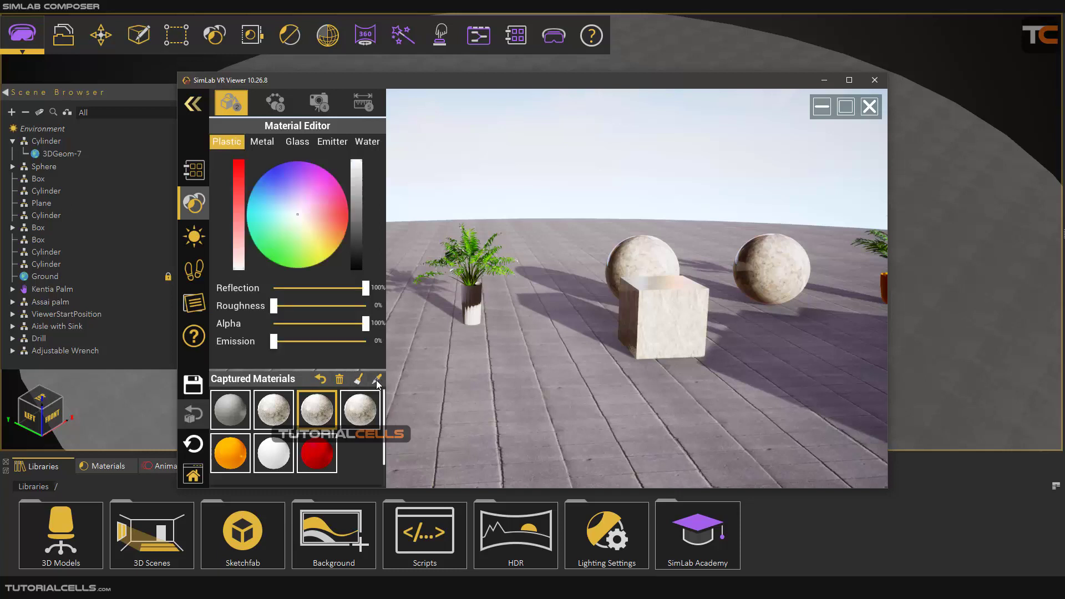
click(377, 385)
click(377, 384)
click(265, 145)
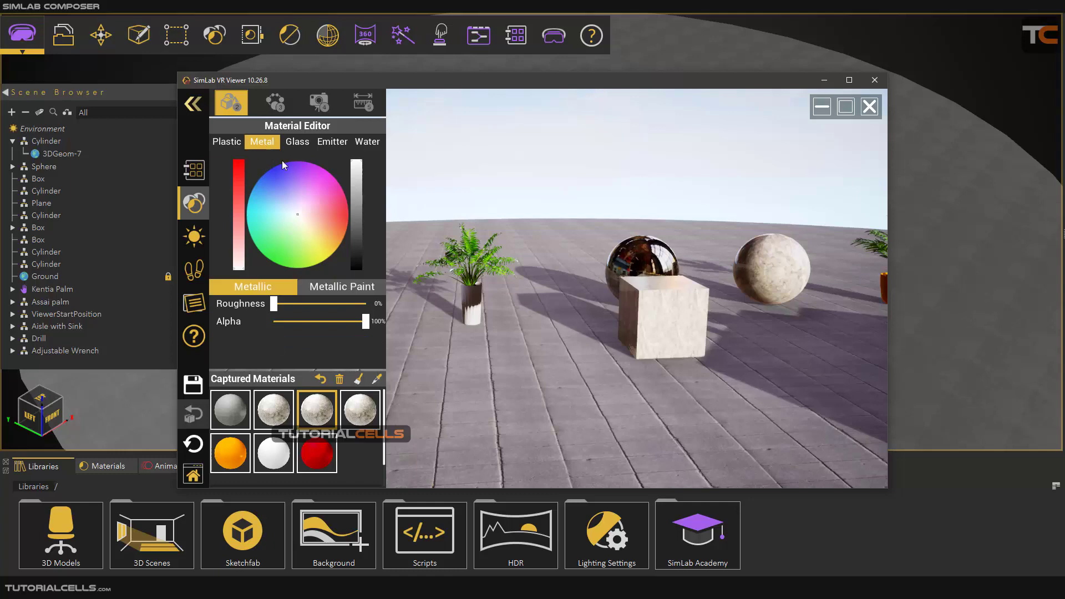
key(w)
key(a)
right_click(636, 303)
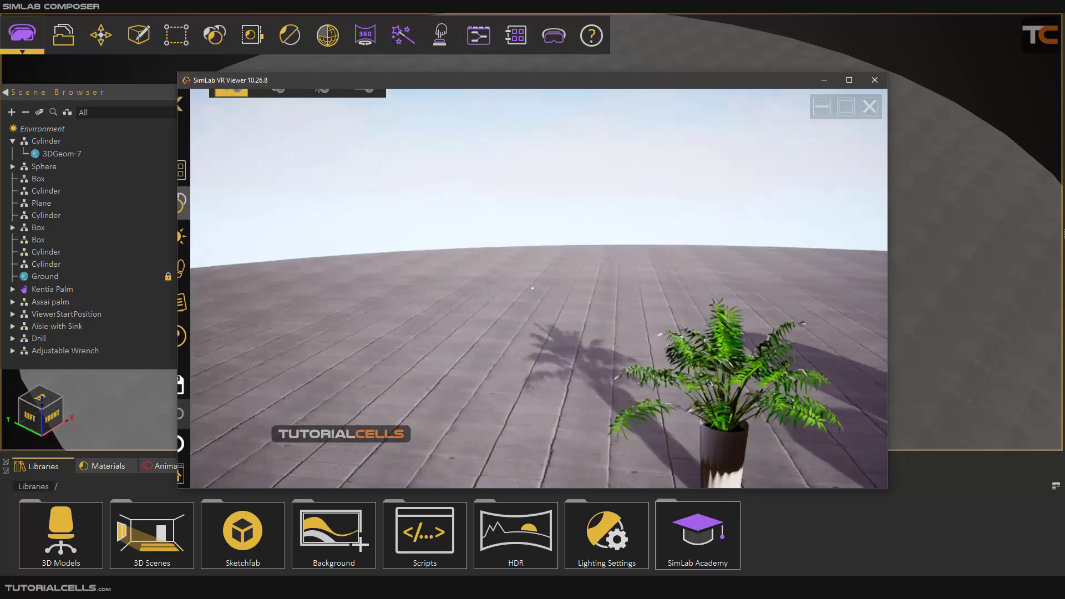
right_click(533, 289)
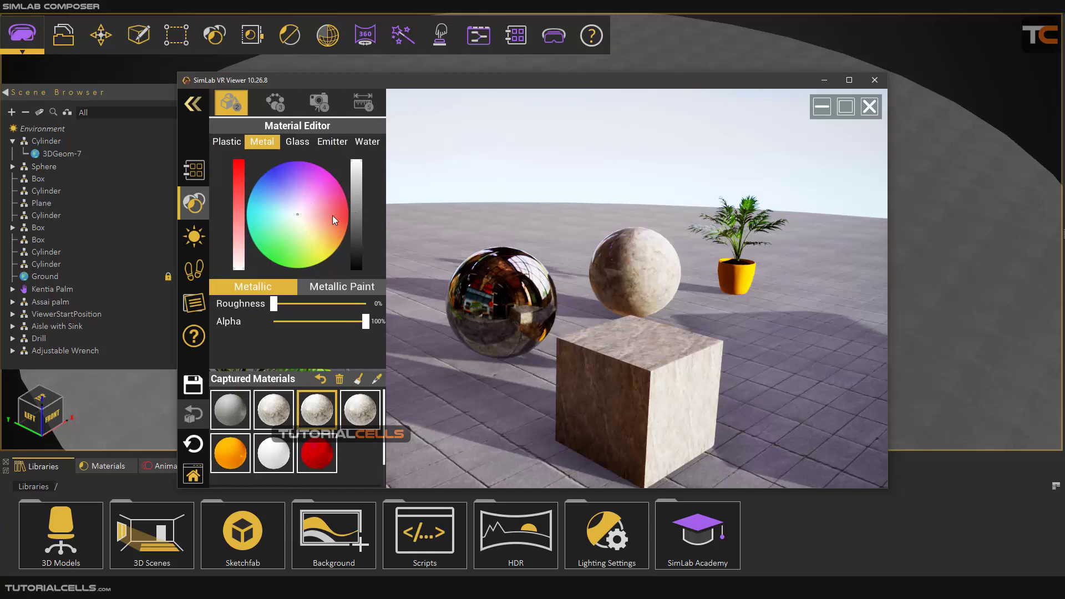
mouse_move(273, 306)
mouse_down()
mouse_move(300, 304)
mouse_move(267, 301)
mouse_up()
drag(358, 325, 381, 322)
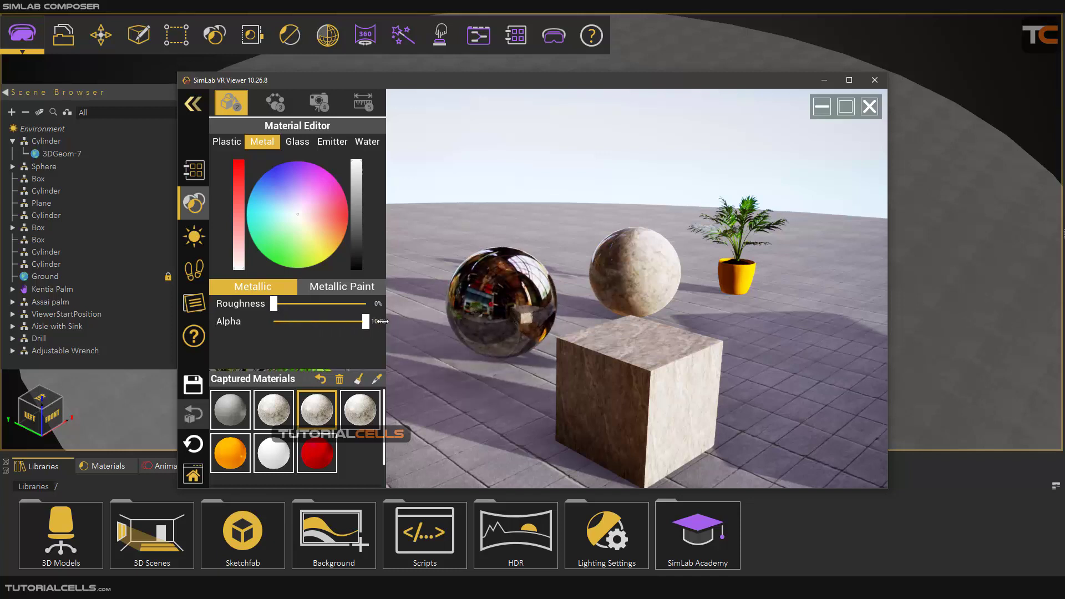
Step: Try the Glass type on the same sphere with 0% roughness and 35% IOR
click(303, 143)
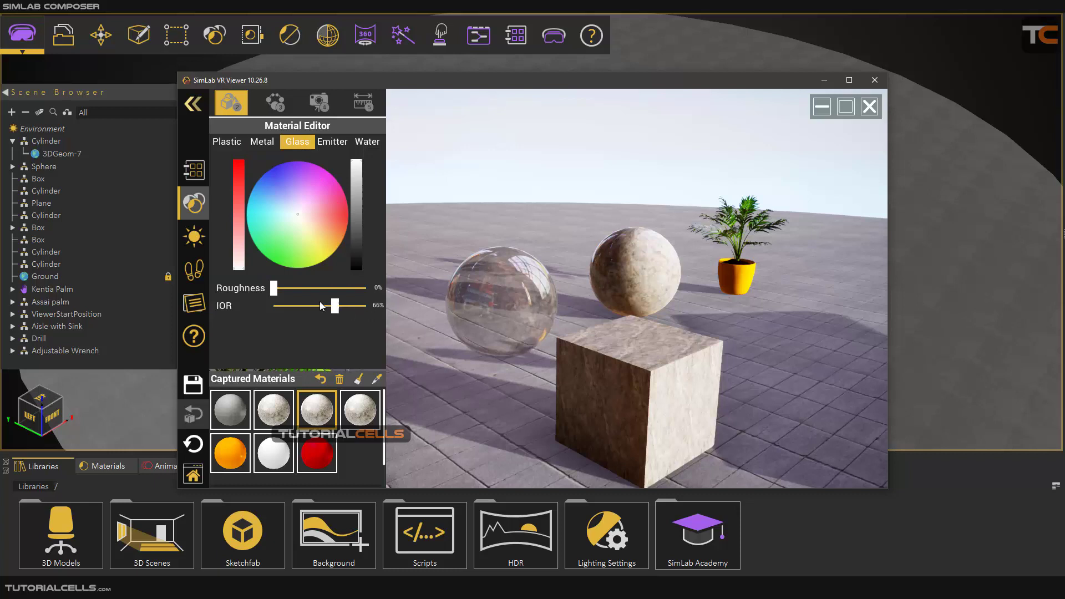
mouse_move(273, 292)
mouse_down()
mouse_move(310, 288)
mouse_move(254, 289)
mouse_up()
drag(339, 302, 310, 303)
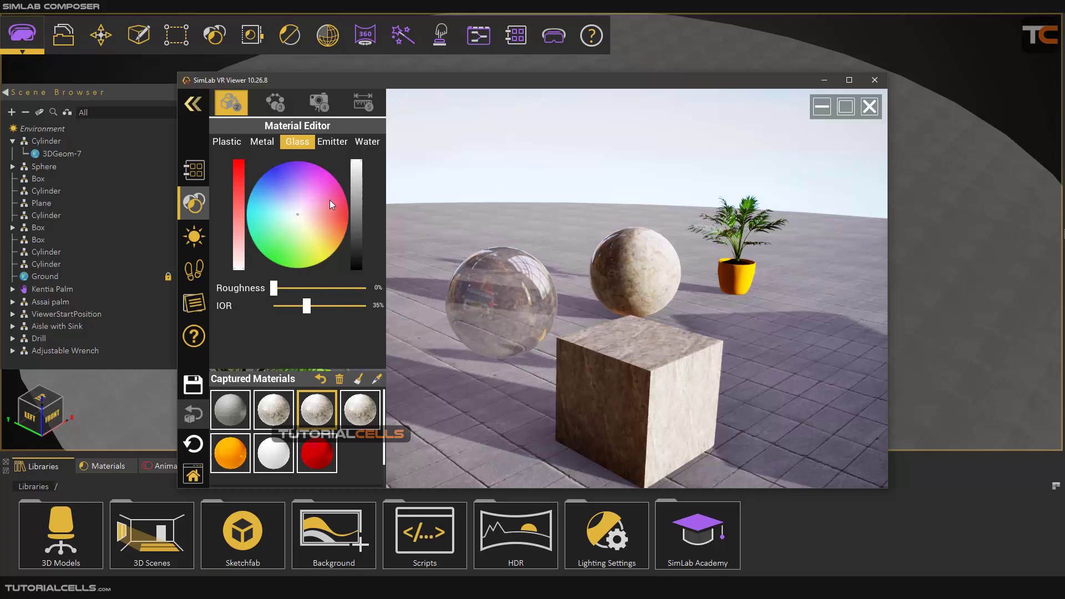
Step: Change the sphere's material to the Emitter type with 100% strength
click(334, 145)
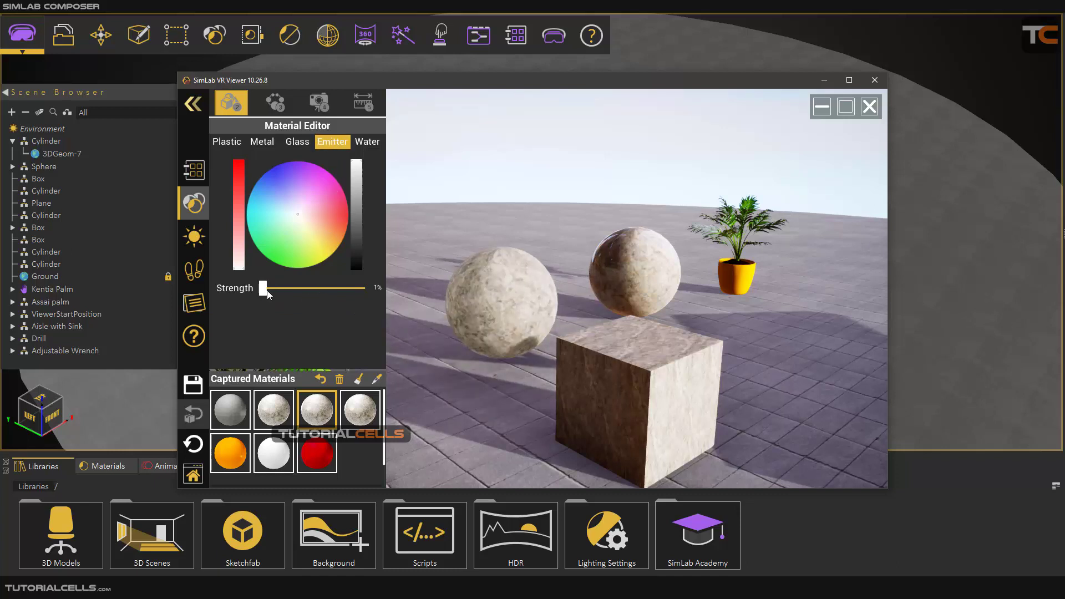
drag(264, 288, 349, 291)
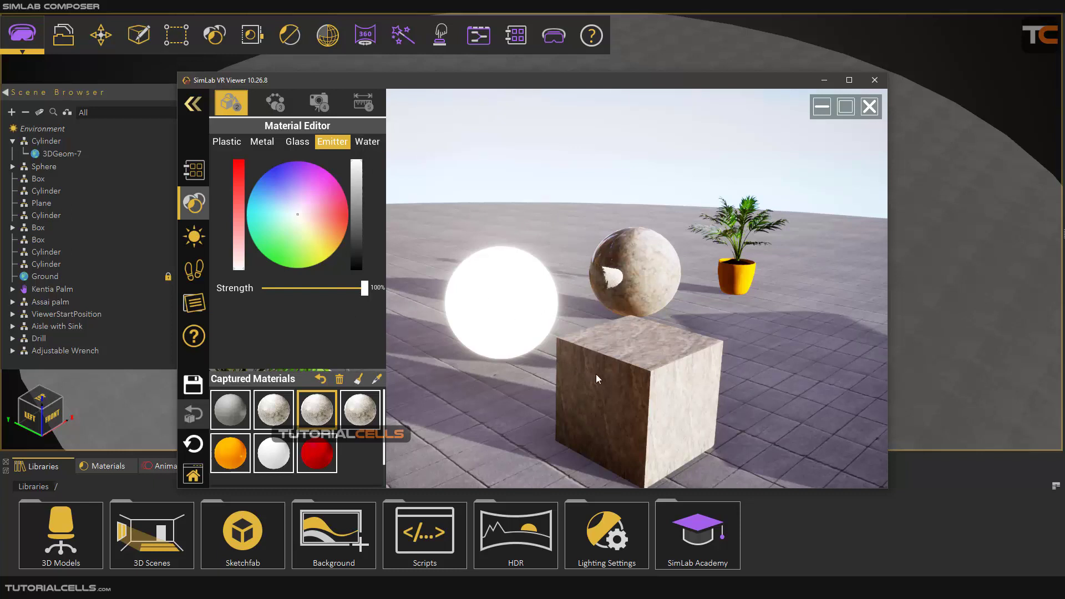
Step: Change the marble box's material to the Water type with 36% speed and 16% depth
click(623, 384)
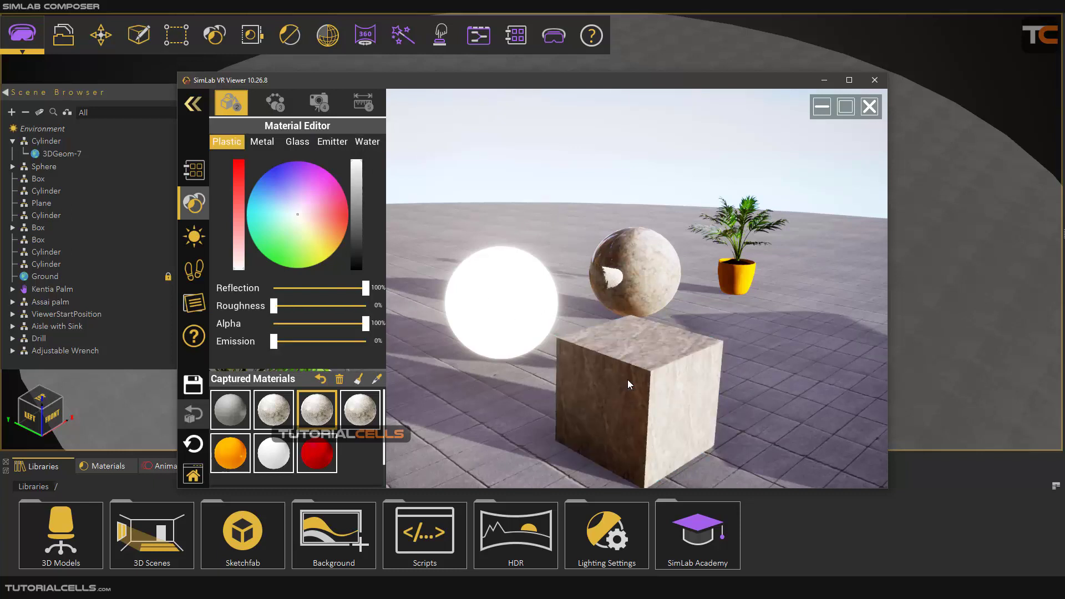
click(365, 142)
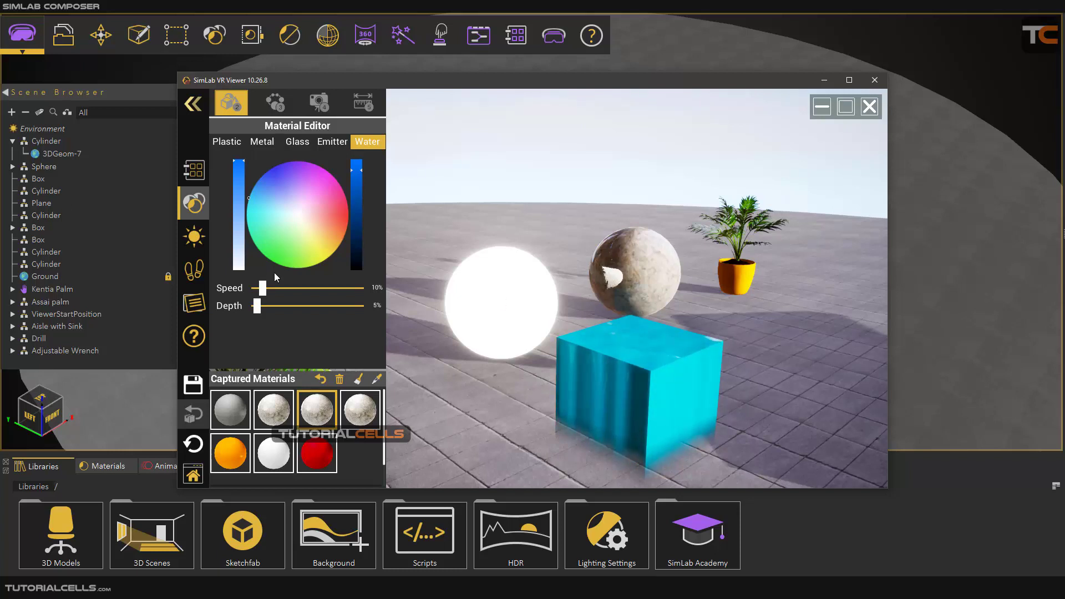
mouse_move(264, 287)
mouse_down()
mouse_move(293, 288)
mouse_move(269, 305)
mouse_up()
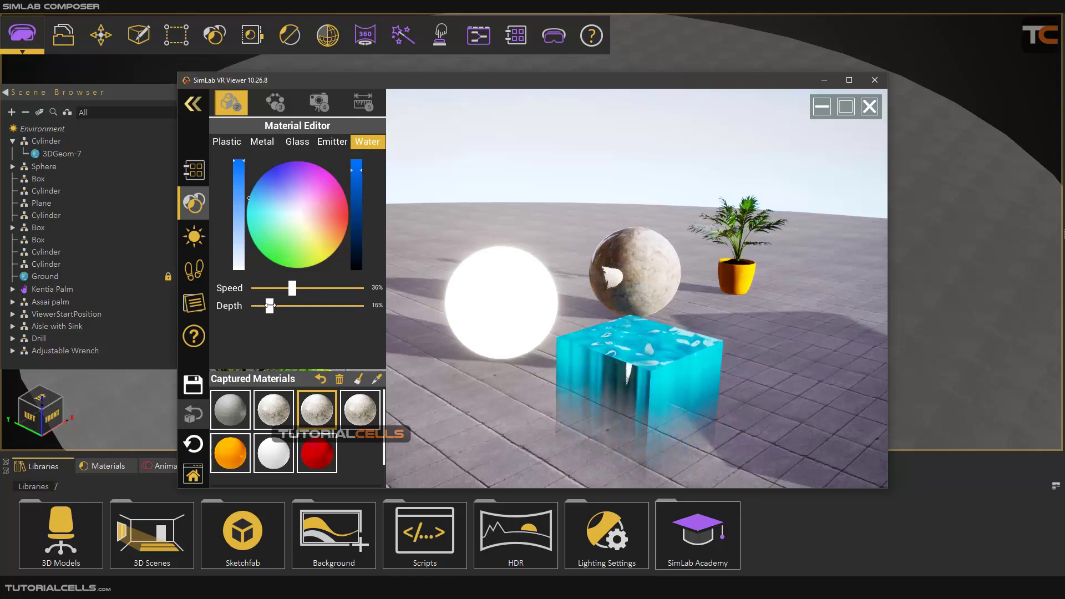
Step: Switch to SimLab Composer to view the VR Effects/Media commands such as Make Water, and return to SimLab VR Viewer
click(408, 44)
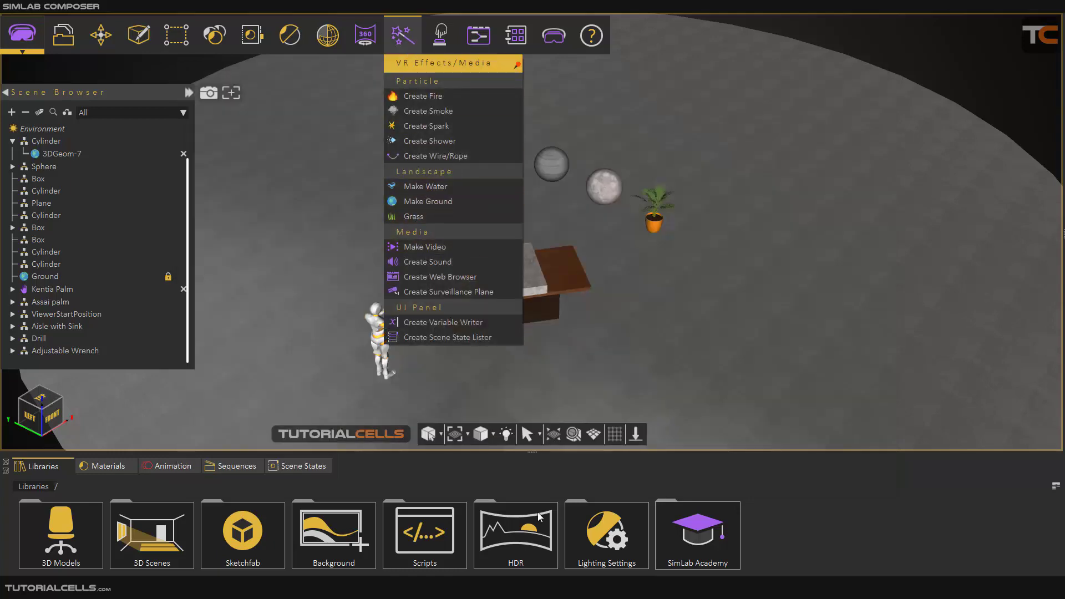
click(520, 589)
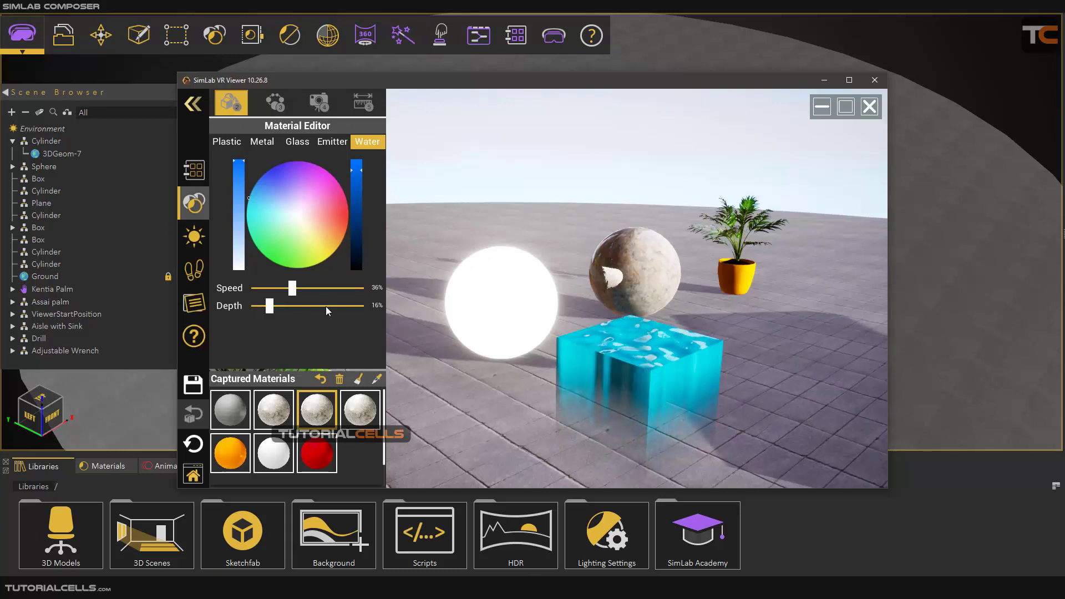
Step: Open the viewer's Environment settings
click(195, 236)
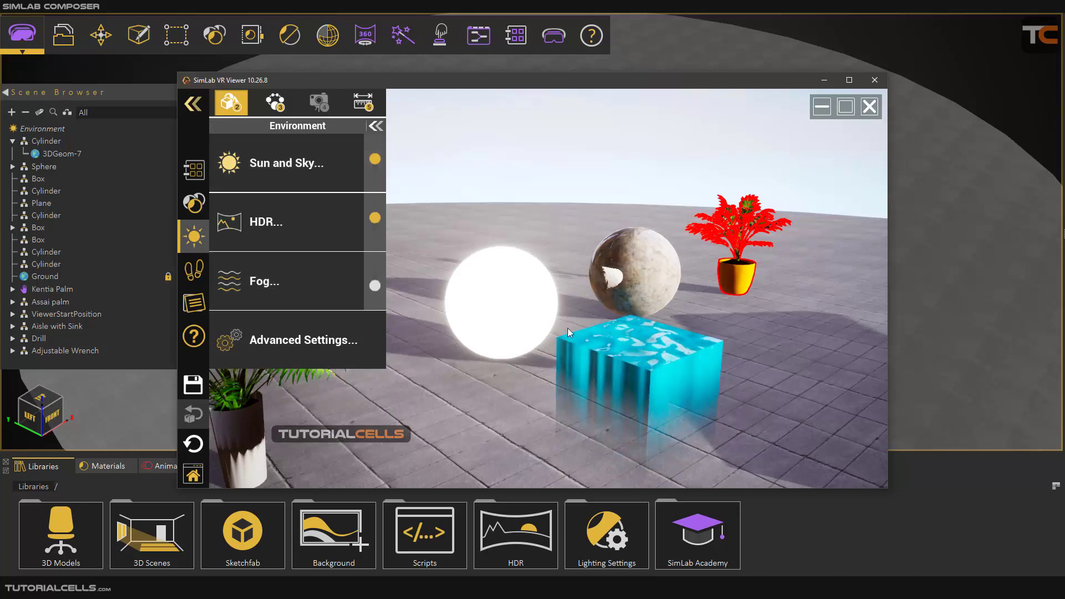
Step: Apply a captured marble material to the water box
click(194, 203)
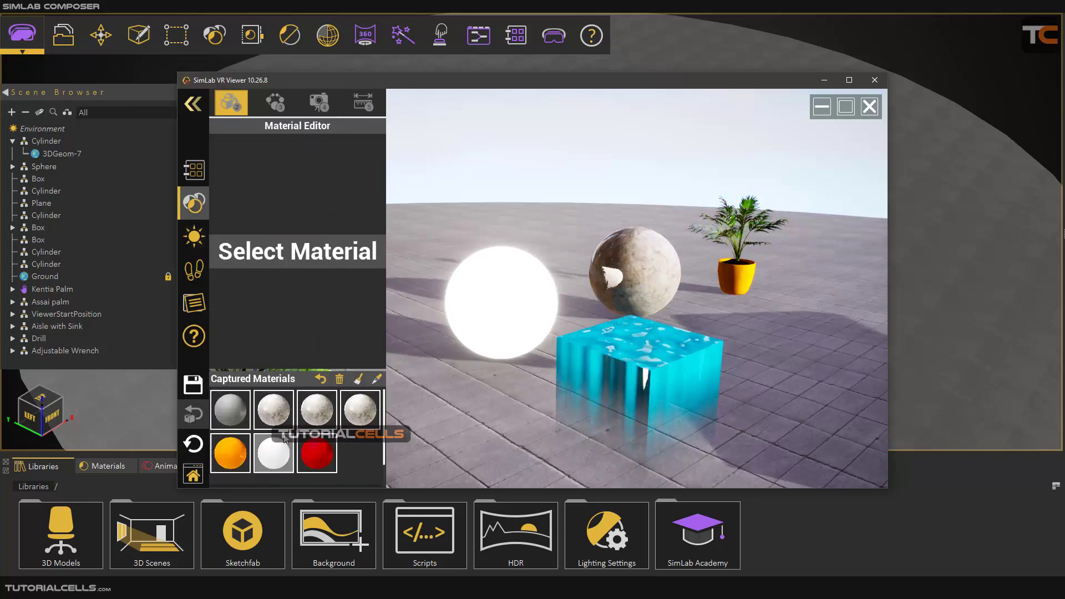
click(274, 413)
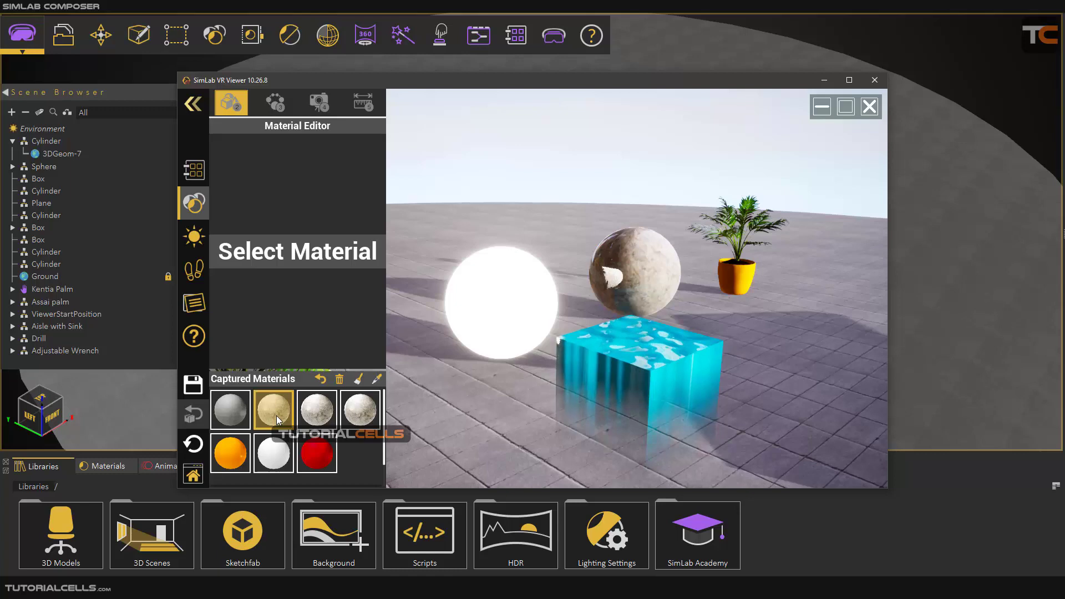
click(357, 380)
click(574, 365)
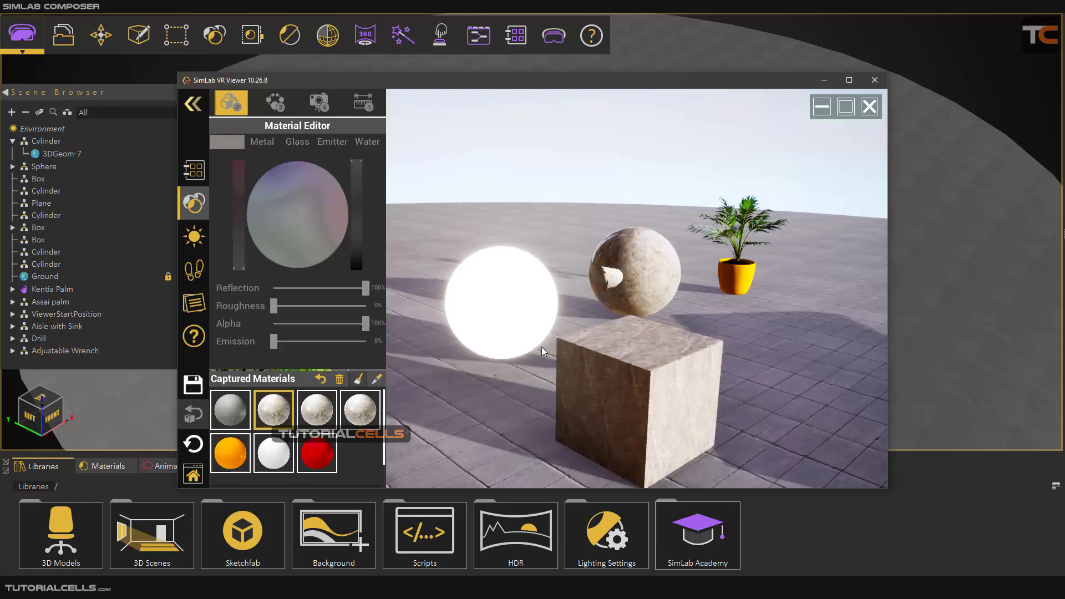
Step: Turn on Night Mode in the Sun and Sky environment settings and look around the scene
right_click(561, 313)
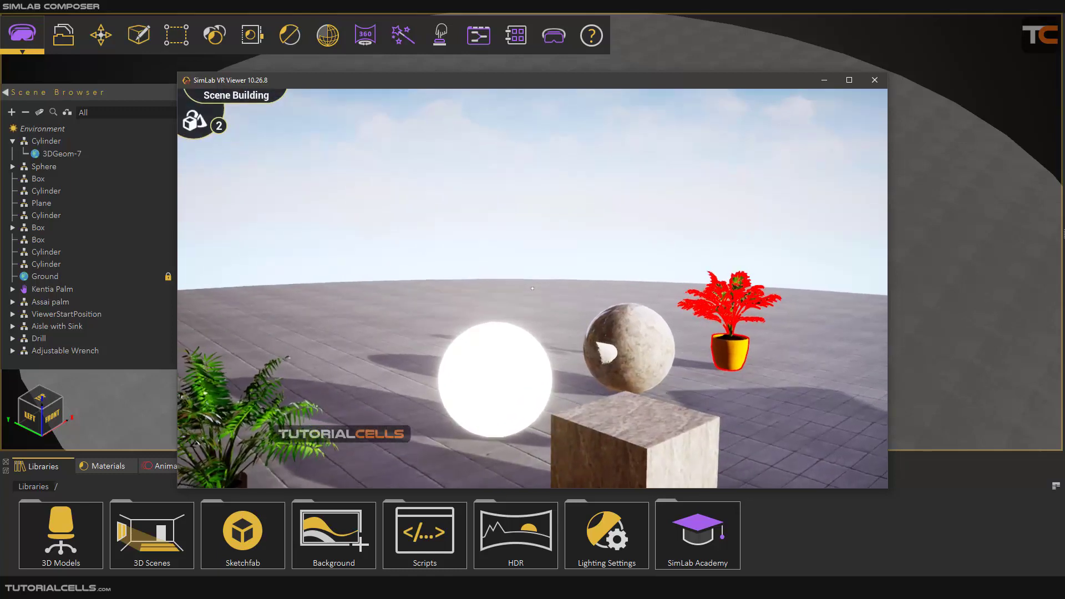
key(s)
key(c)
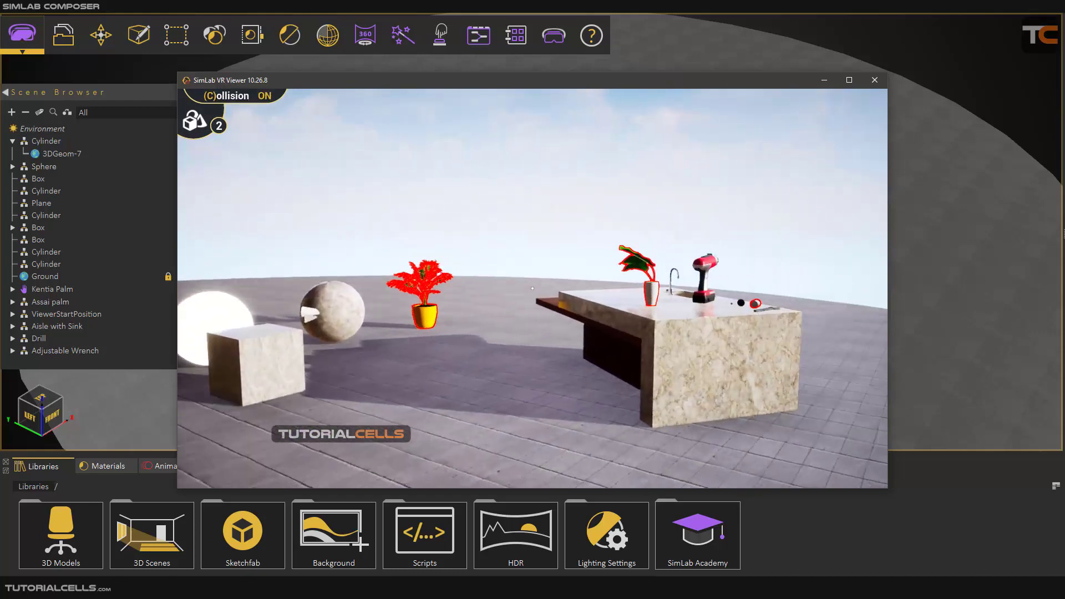
right_click(532, 287)
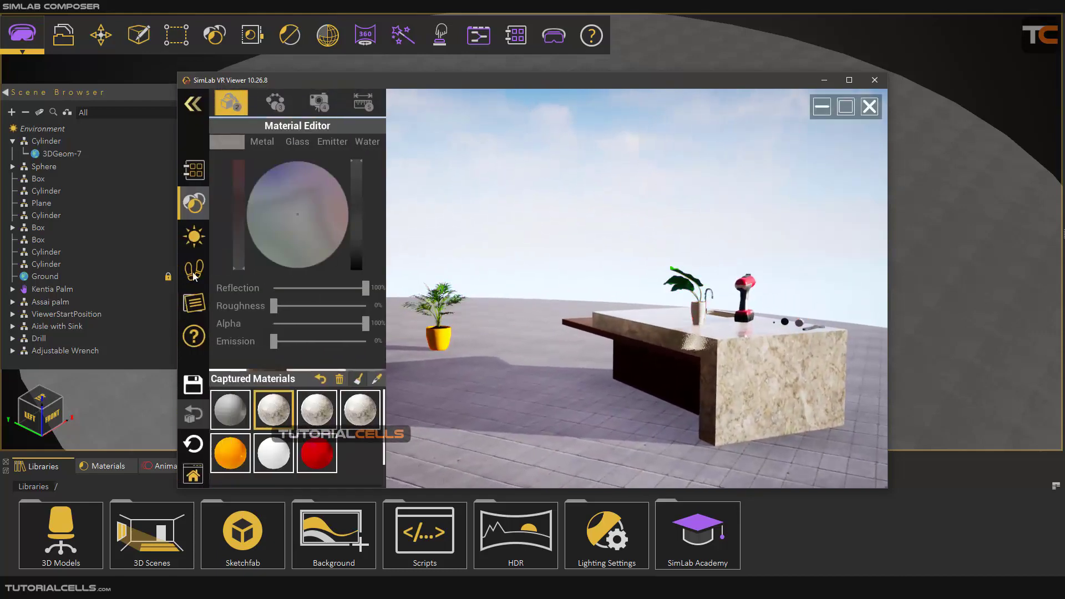
click(196, 238)
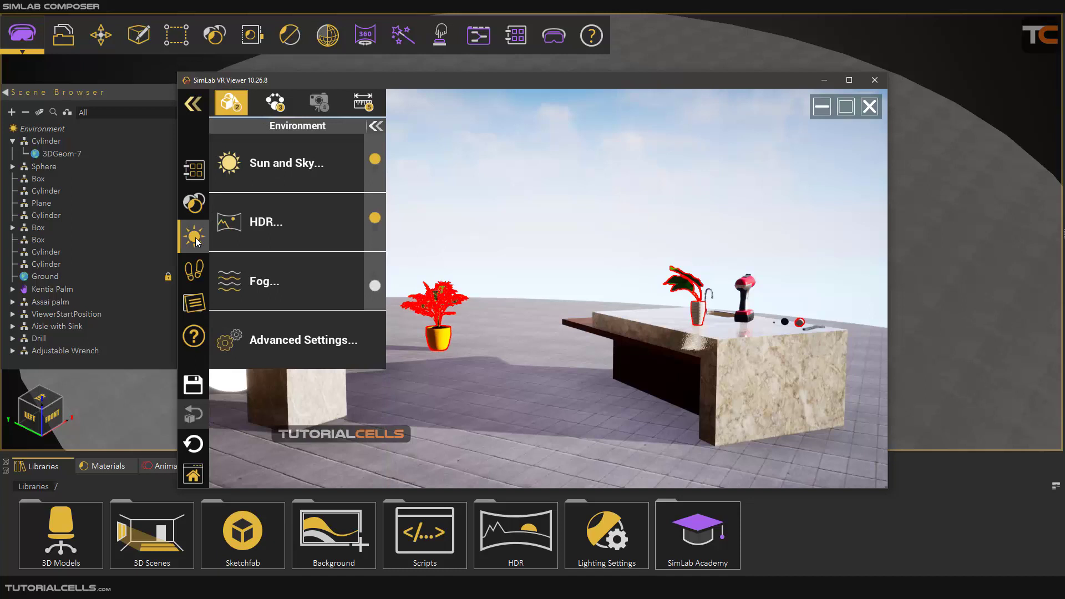
click(273, 177)
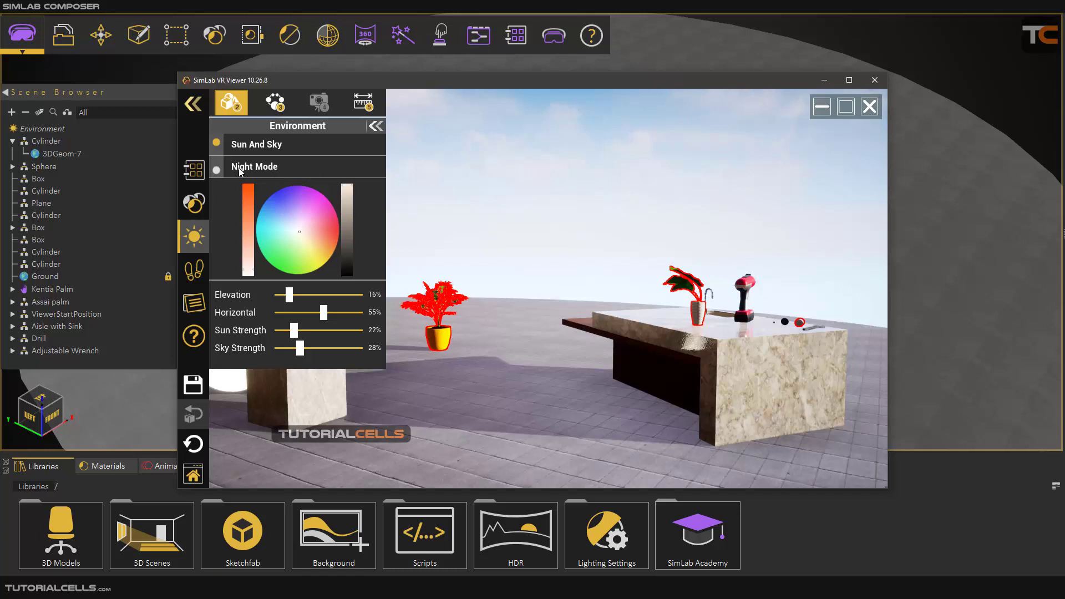
click(216, 171)
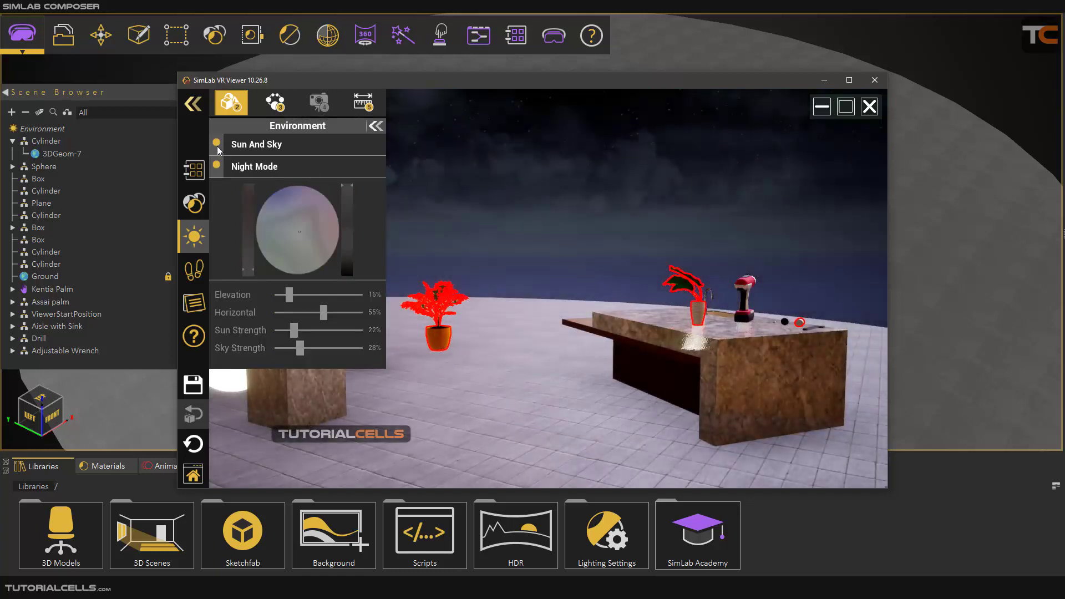
click(217, 147)
click(217, 146)
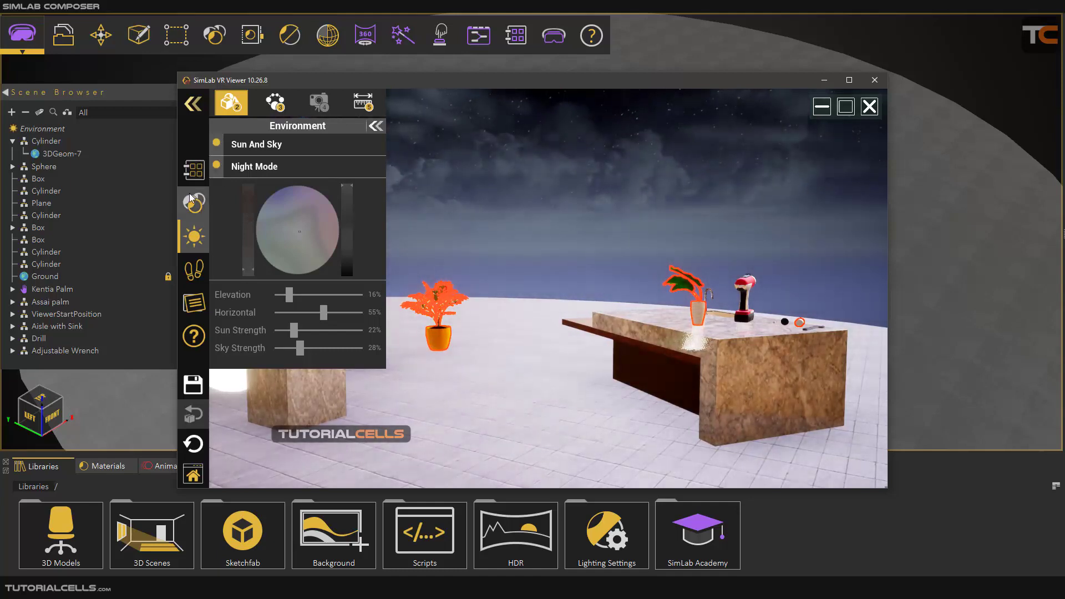
click(190, 103)
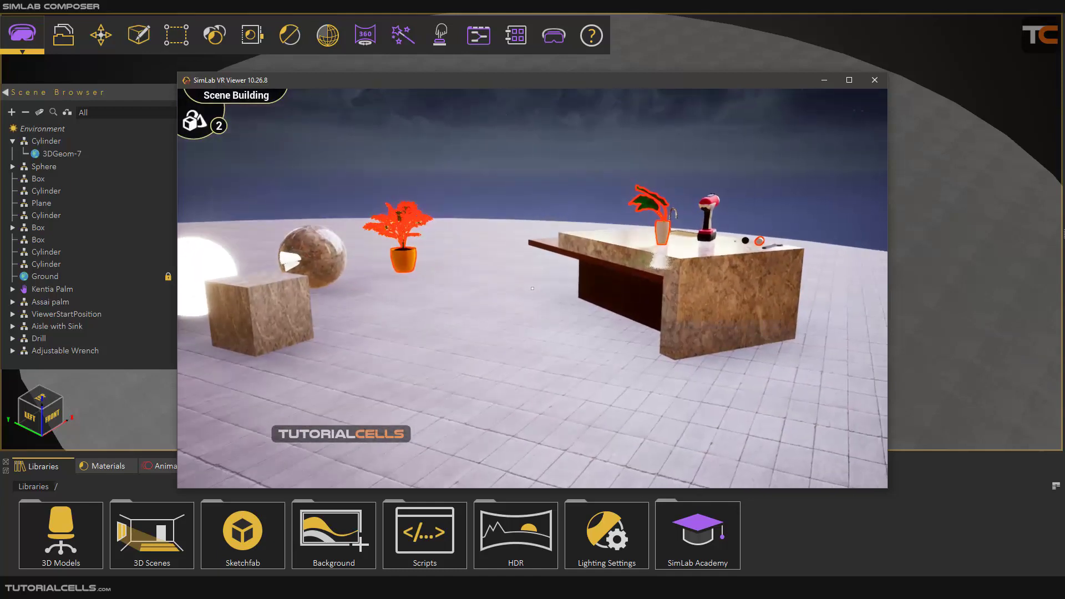
right_click(532, 289)
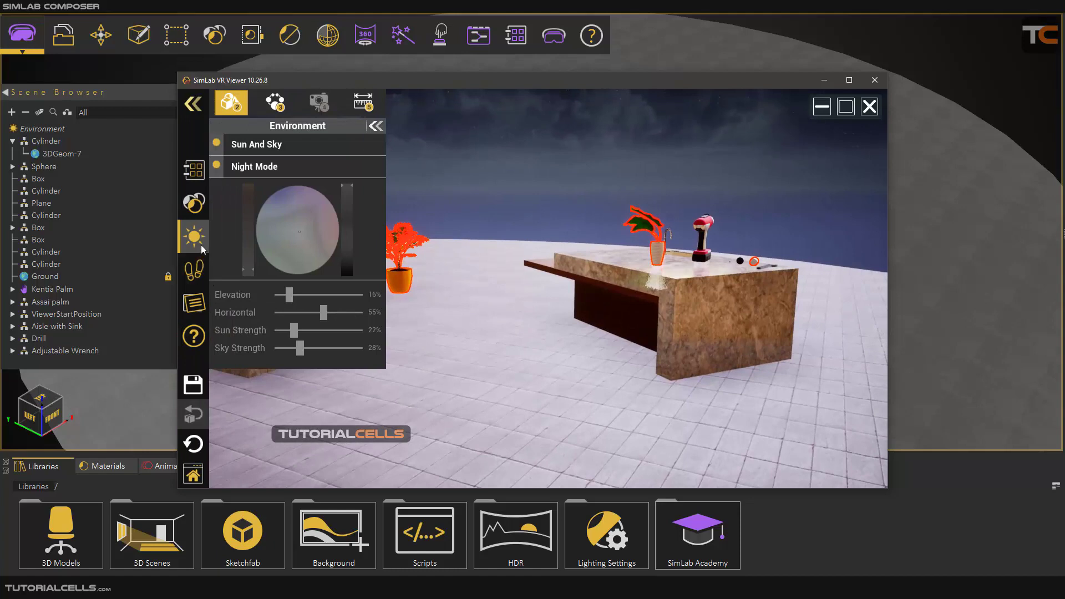
Step: Turn off both Sun and Sky and HDR in the Environment settings
click(192, 237)
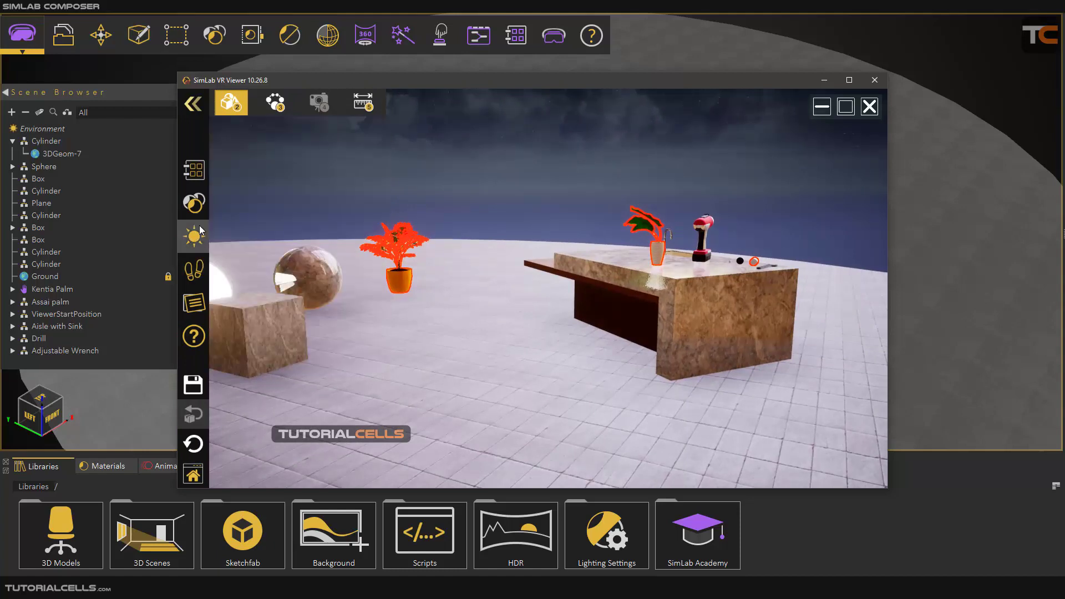
click(196, 236)
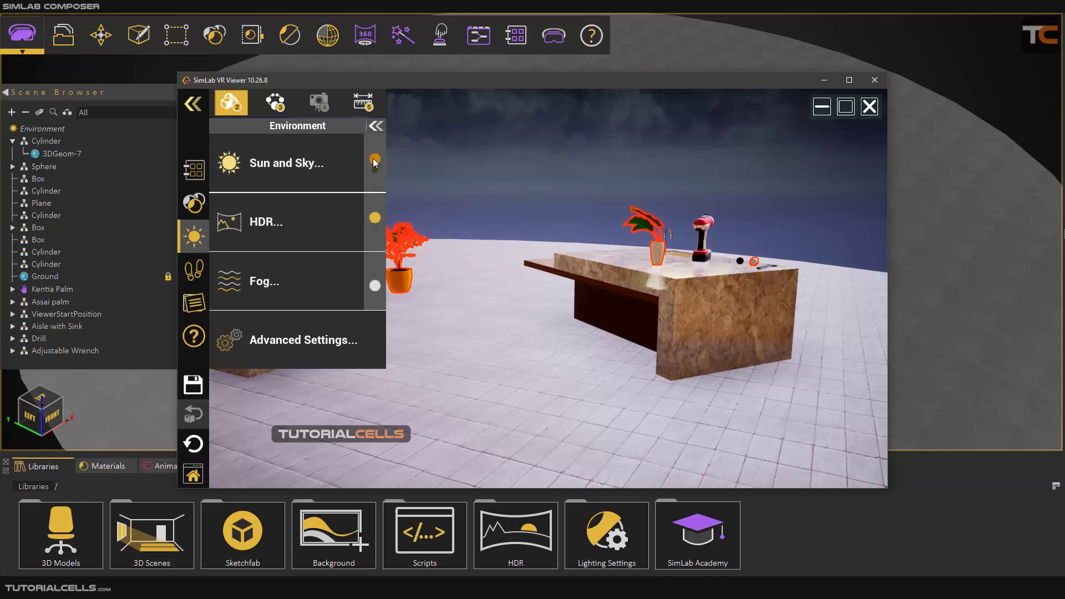
click(375, 162)
click(375, 221)
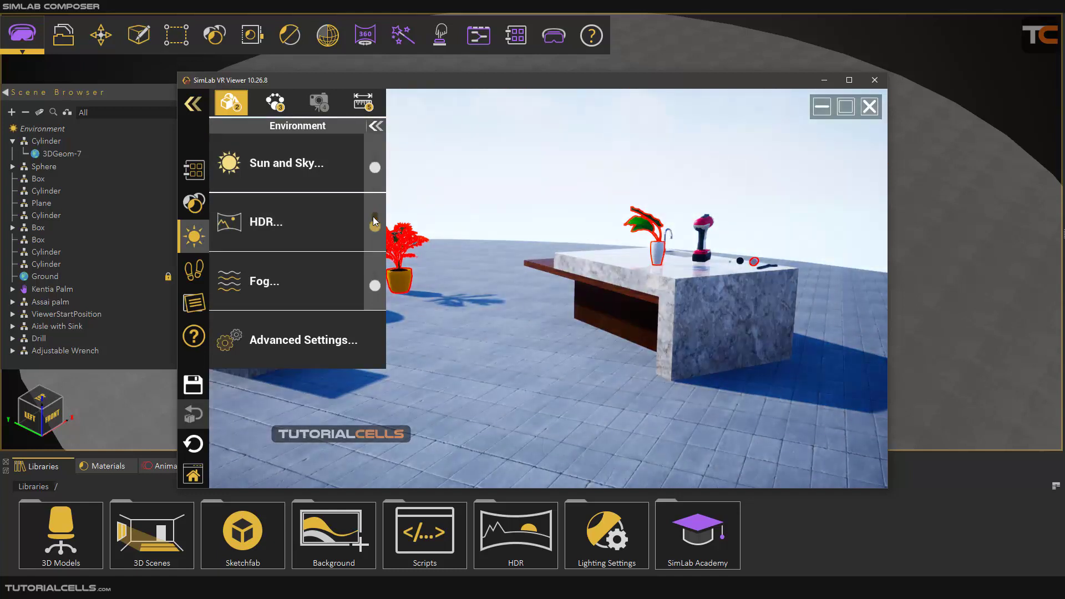
Step: Turn Sun and Sky back on in Night Mode and view the glowing sphere up close
click(288, 176)
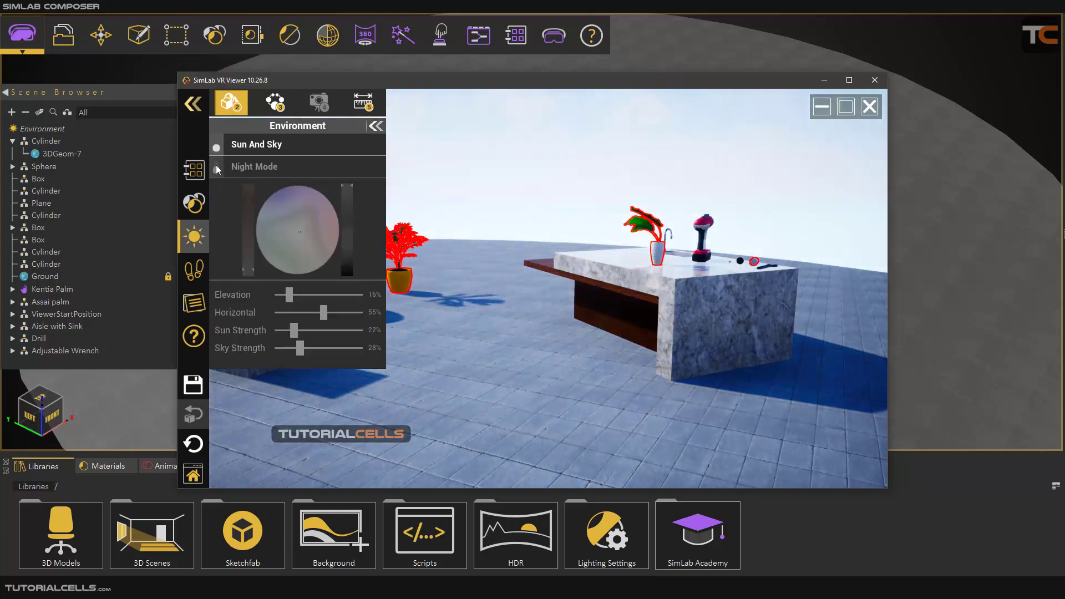
click(216, 148)
click(235, 169)
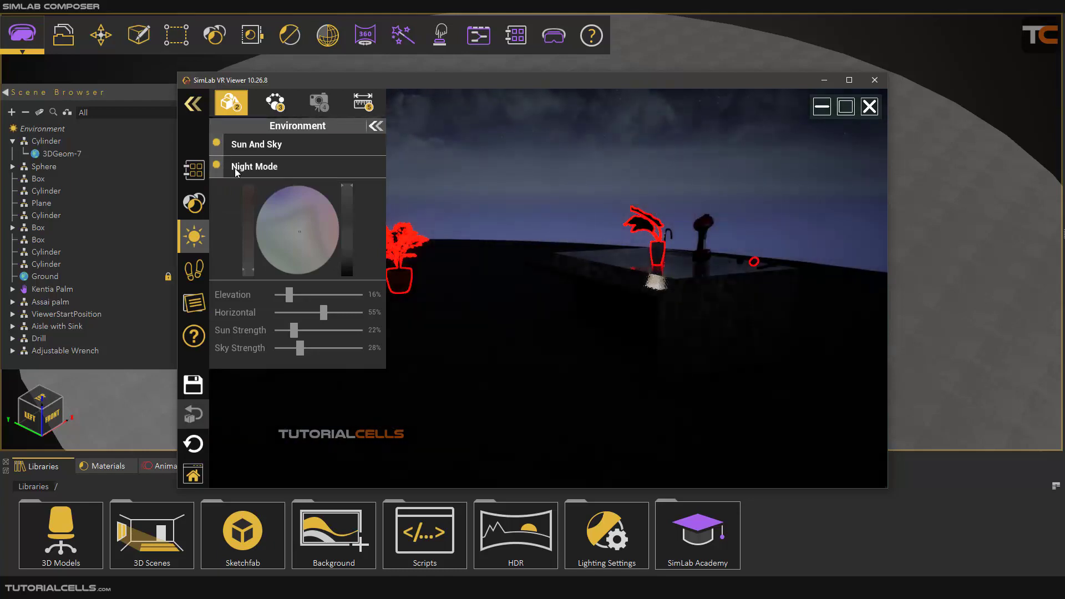
right_click(603, 289)
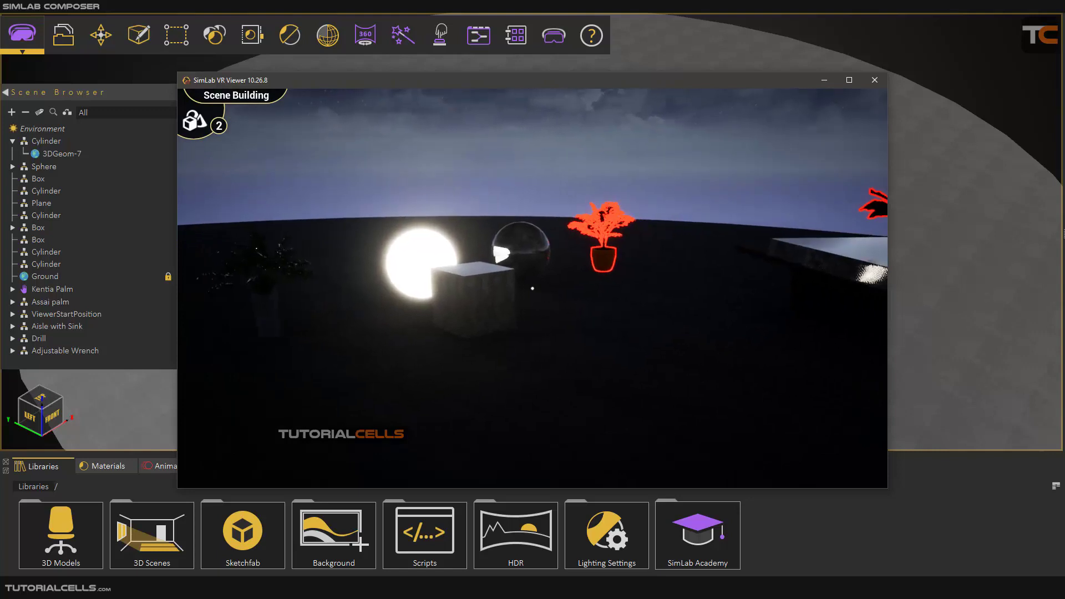
key(c)
key(w)
key(d)
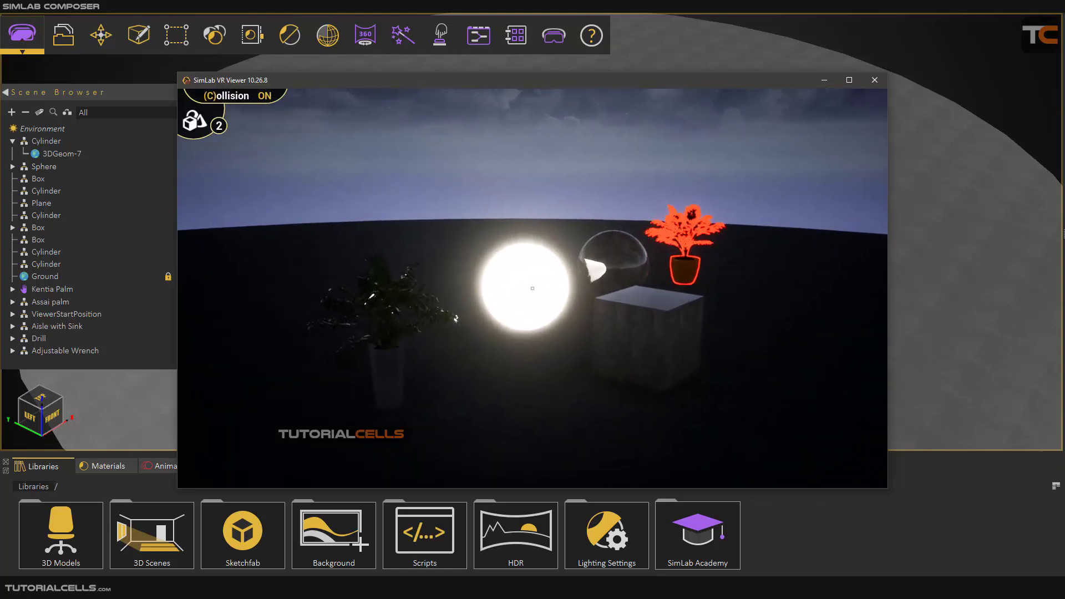
right_click(532, 288)
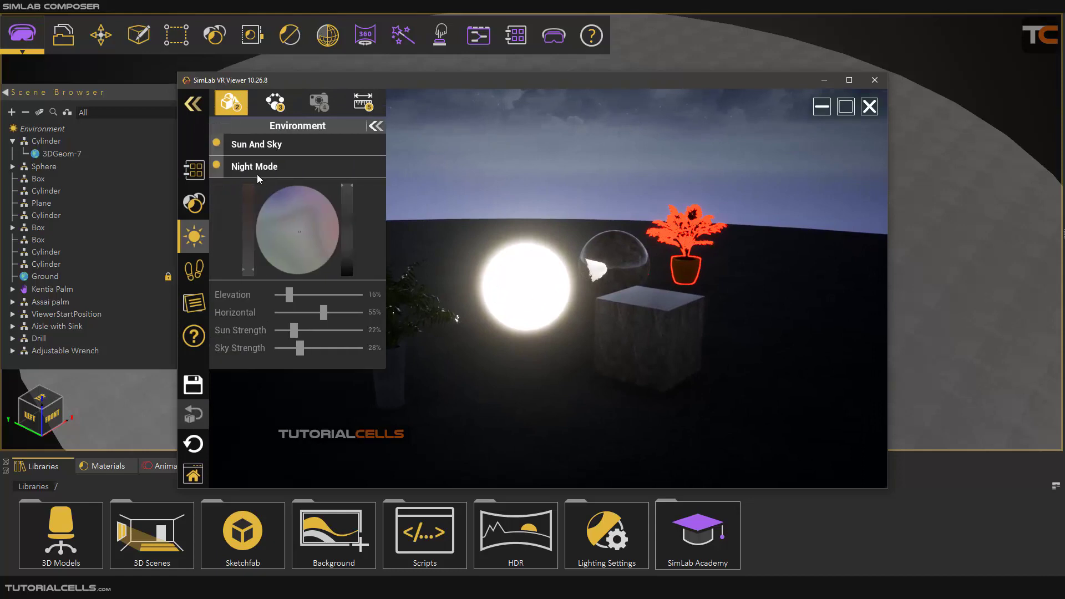
Step: Turn off Sun and Sky and light the scene with HDR only
click(218, 145)
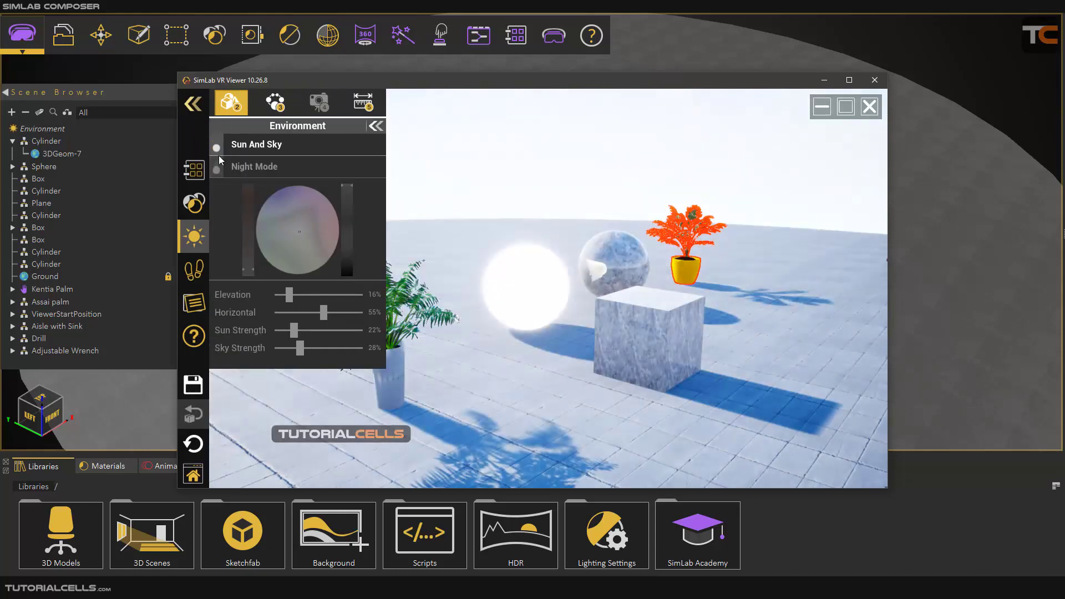
click(200, 236)
click(194, 202)
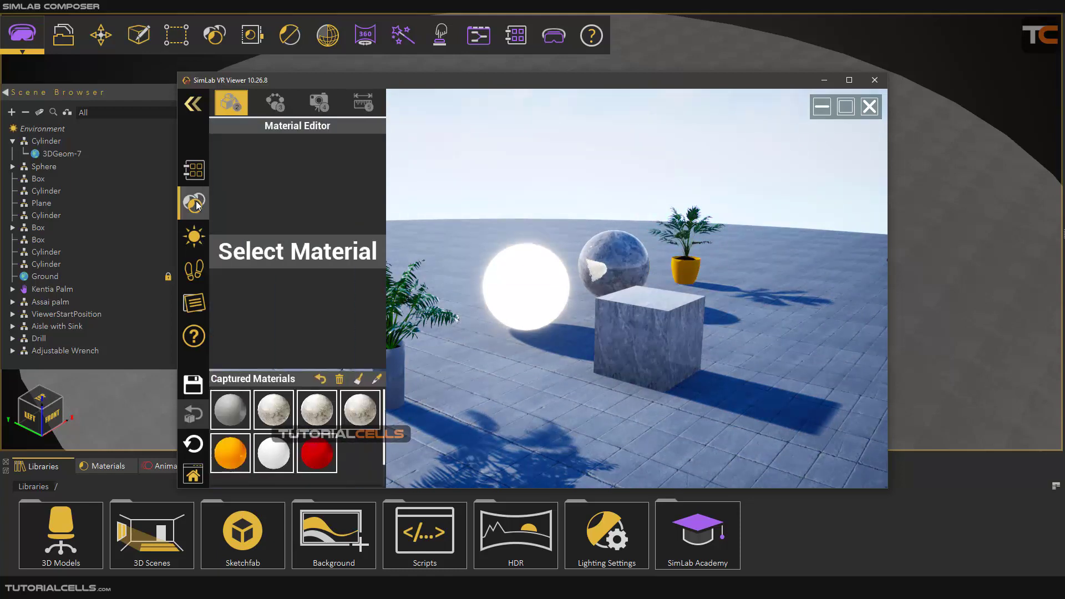
click(196, 236)
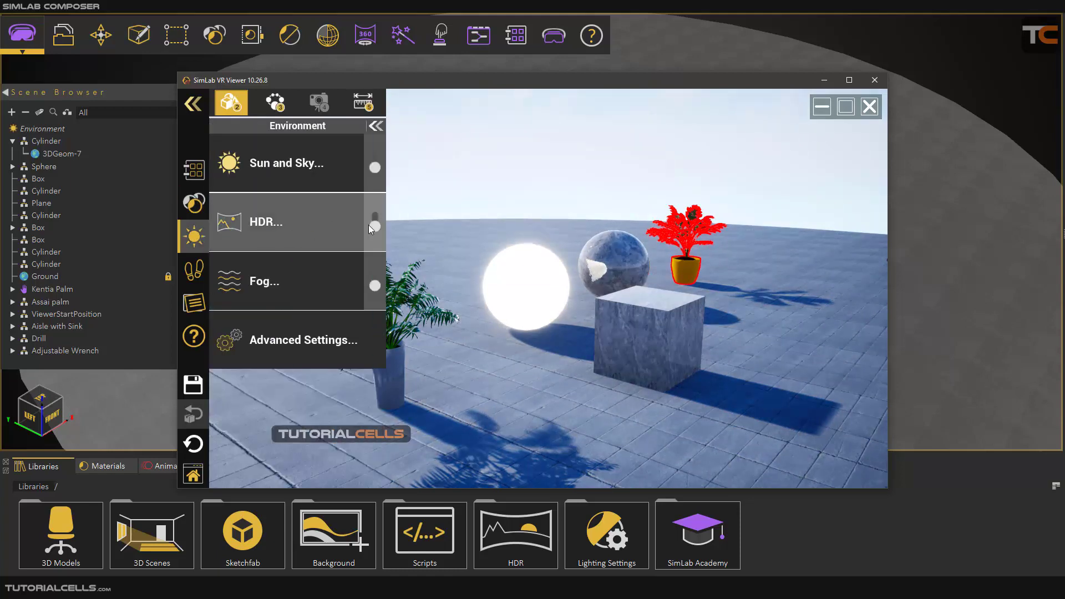
click(373, 224)
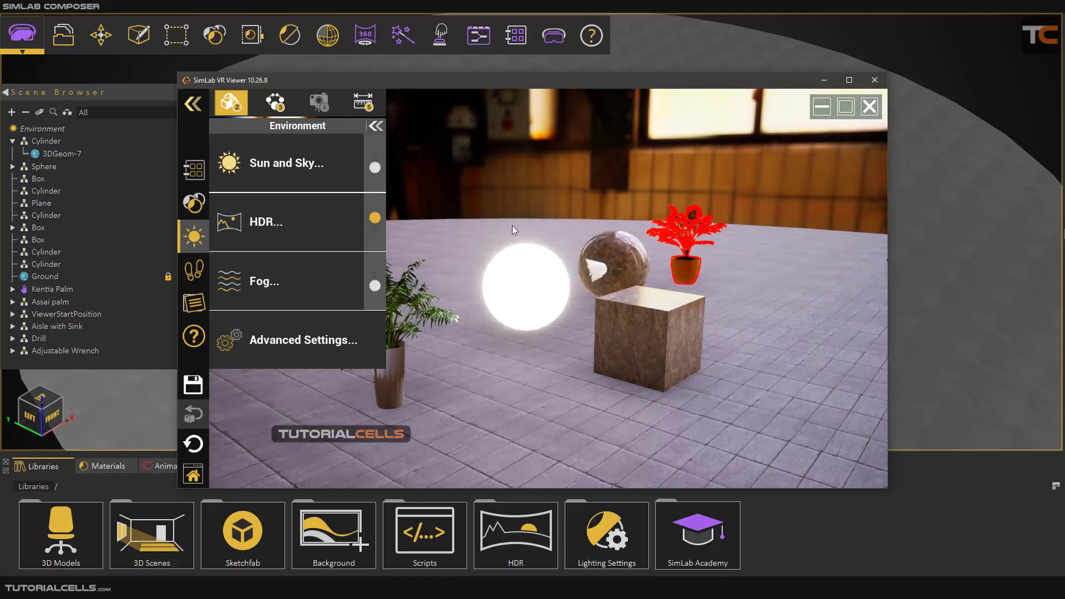
Step: Turn on Sun and Sky without Night Mode, using Elevation 25%, Horizontal 48%, Sun Strength 15% and Sky Strength 19%
click(372, 169)
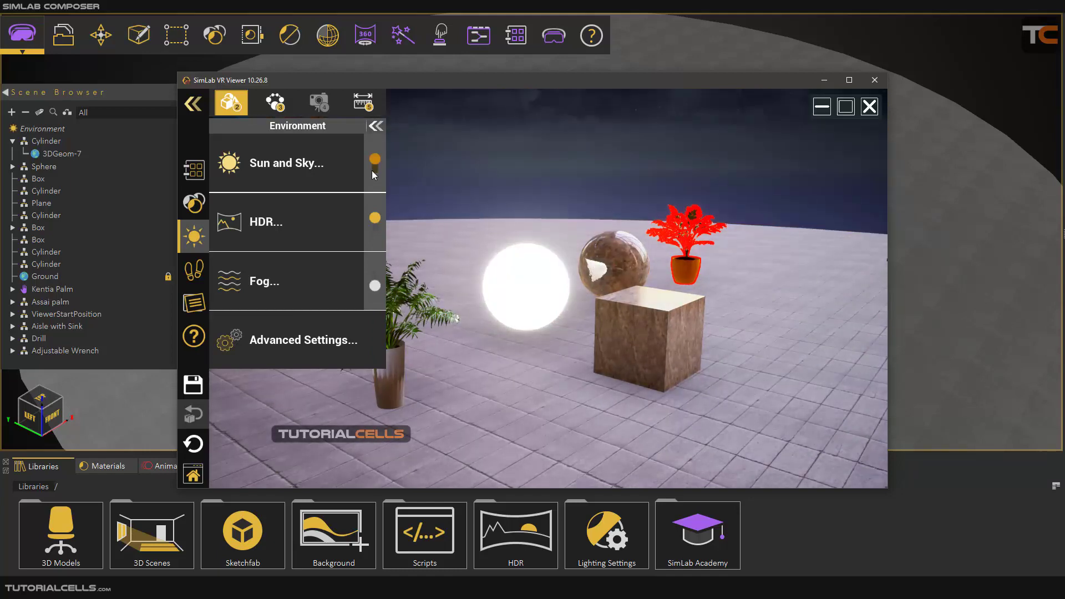
click(288, 174)
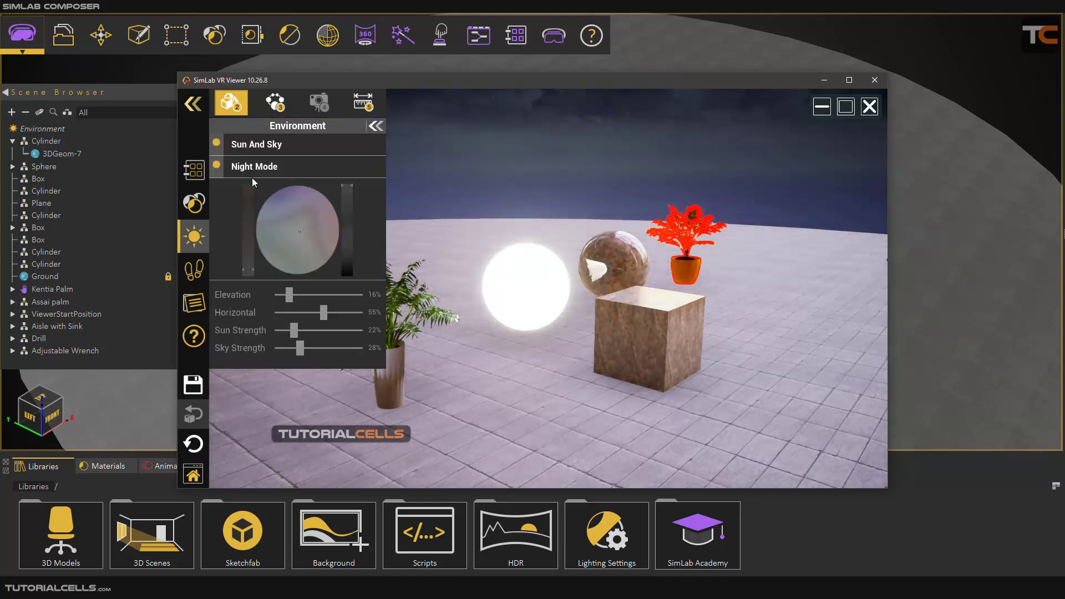
click(217, 167)
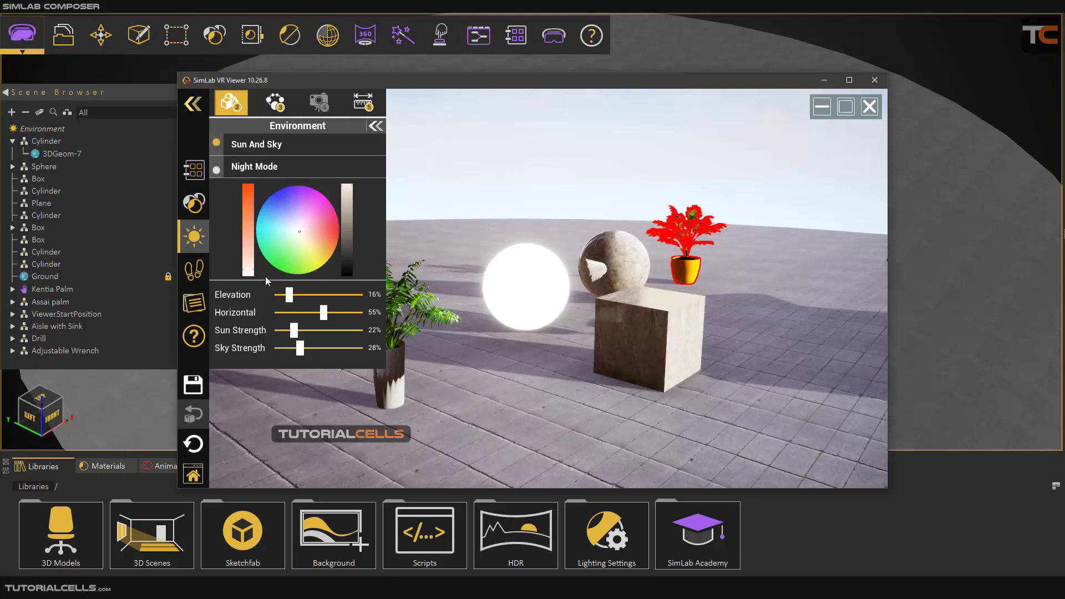
drag(288, 298, 290, 339)
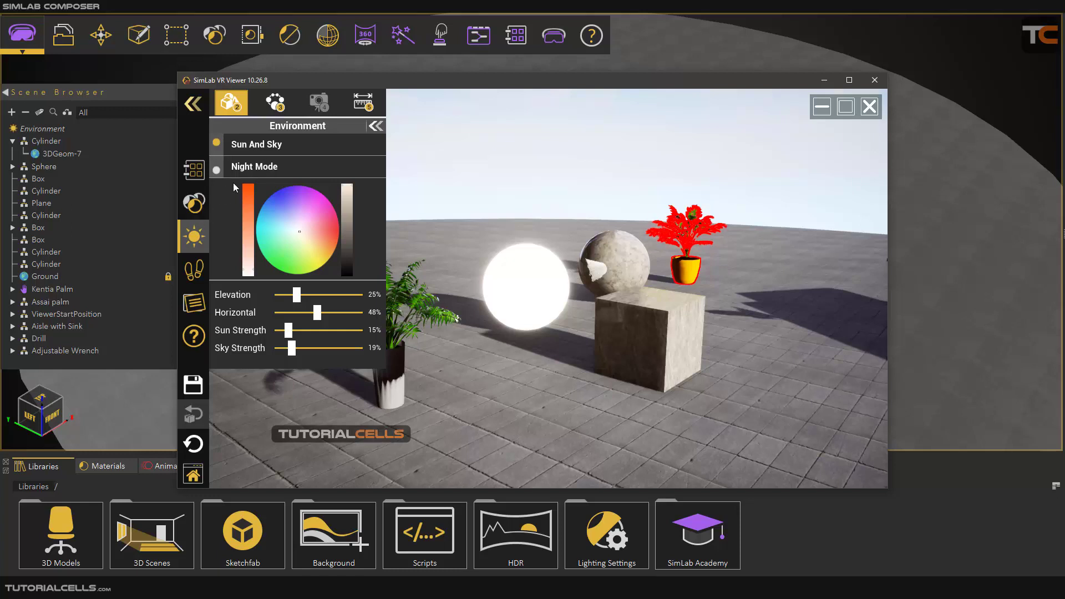
Step: Set the HDR environment brightness to 59%
click(376, 129)
click(286, 214)
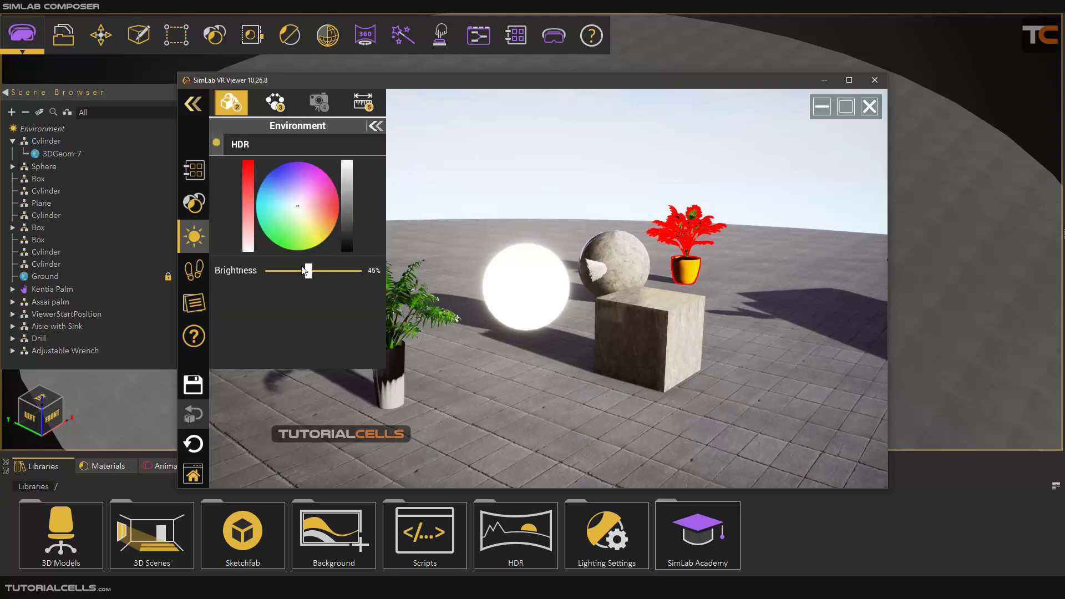
mouse_move(304, 270)
mouse_down()
mouse_move(325, 270)
mouse_move(270, 269)
mouse_move(322, 272)
mouse_up()
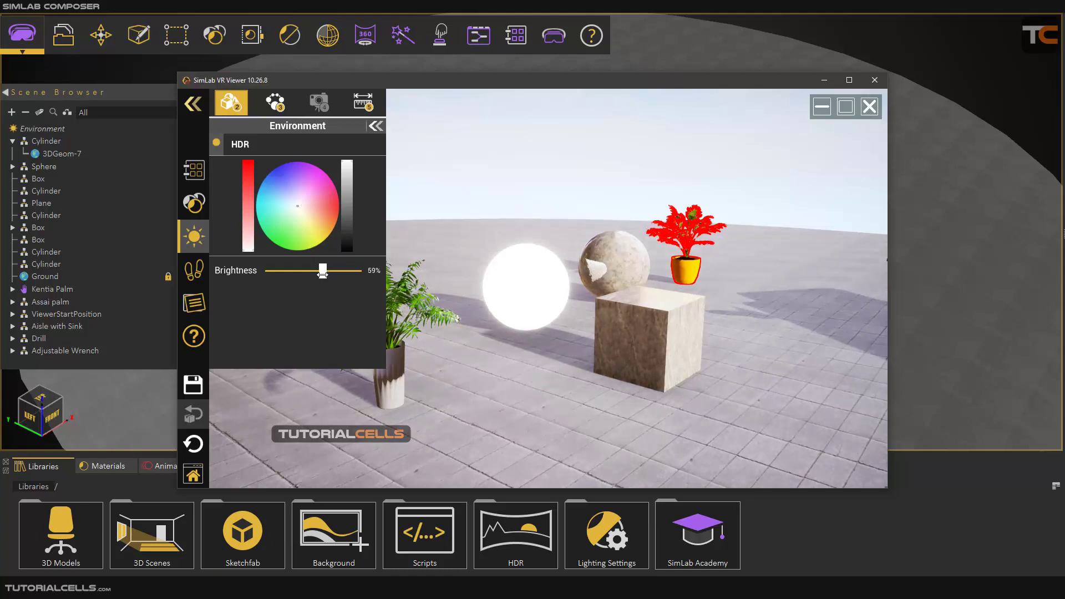
Step: Switch navigation to Flying Mode, fly around the scene, and return to Walking Mode
click(197, 272)
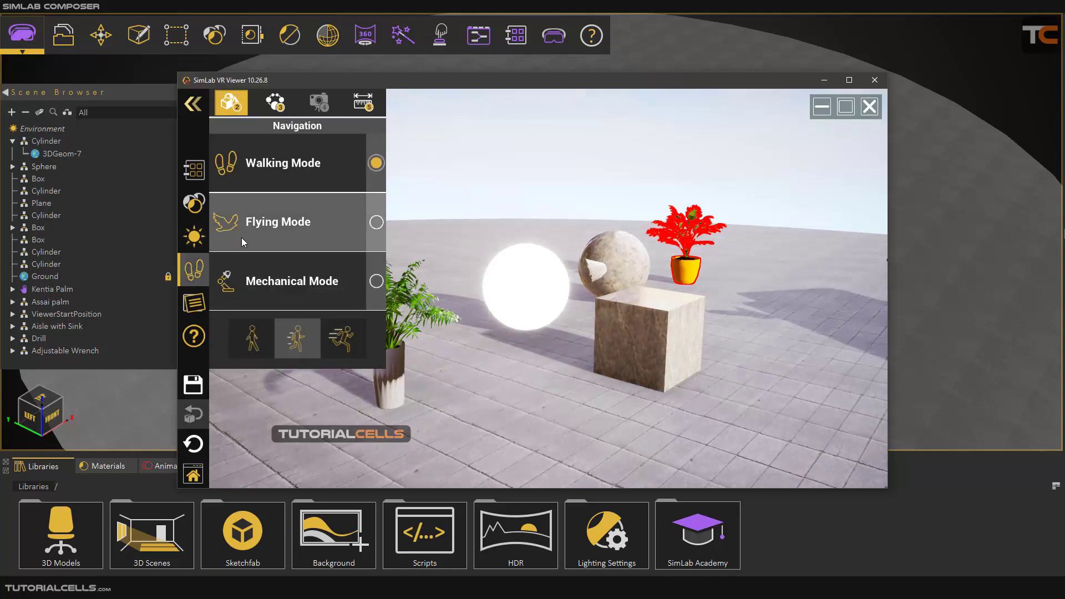
click(242, 238)
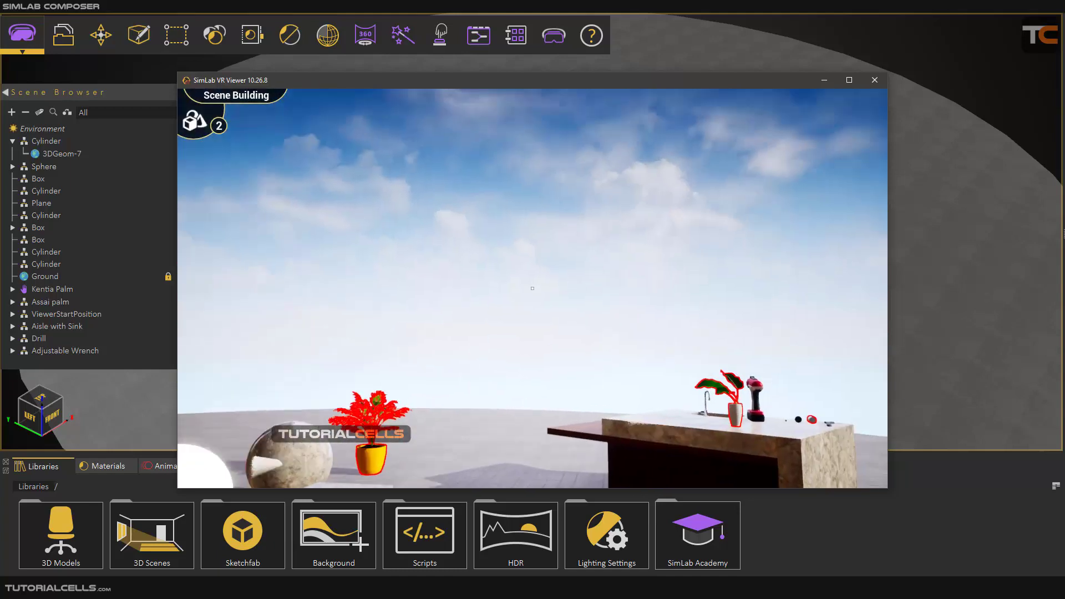
key(w)
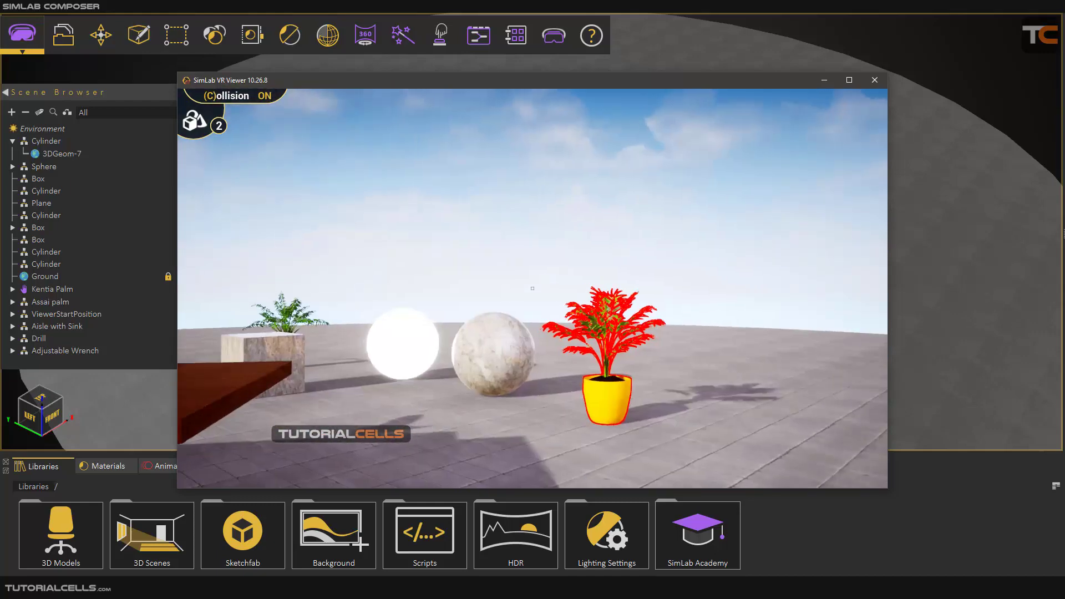
key(w)
key(space)
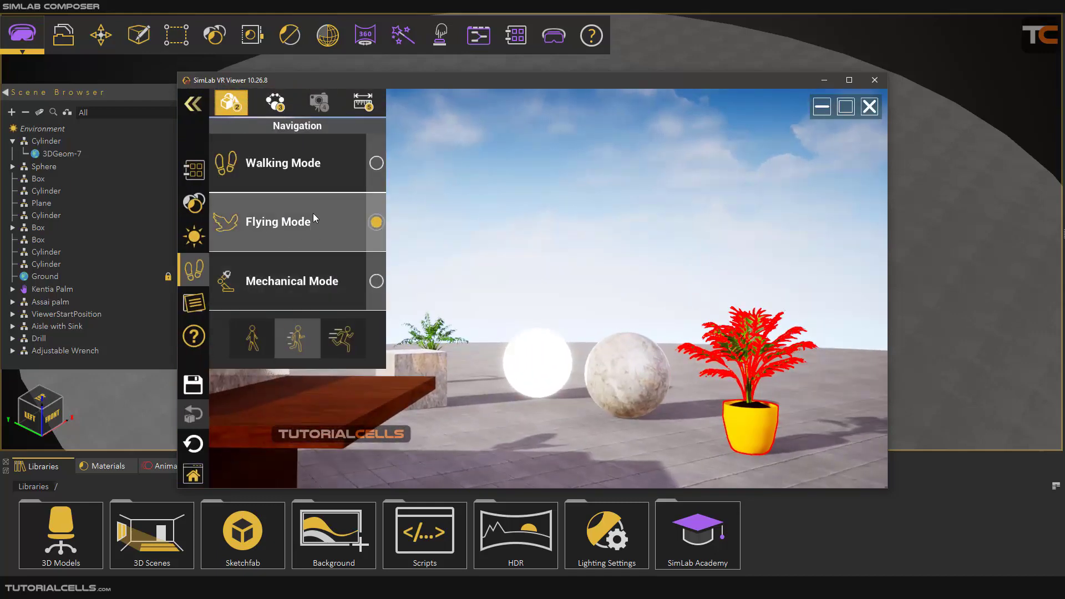
click(322, 170)
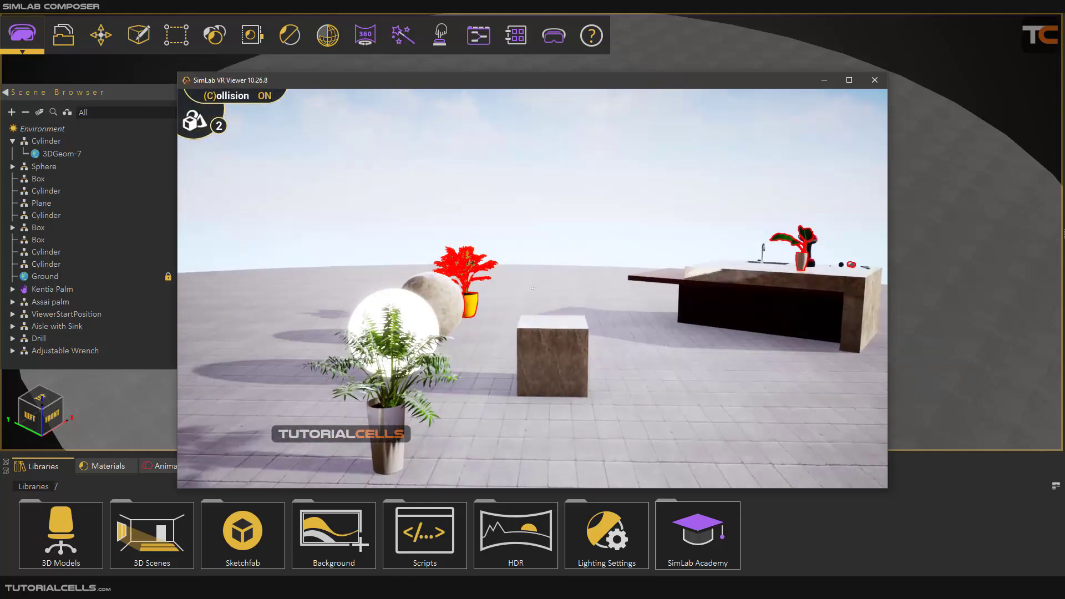
Step: Switch navigation to Mechanical Mode and frame the spheres, box, plants and kitchen island from above
key(space)
click(265, 279)
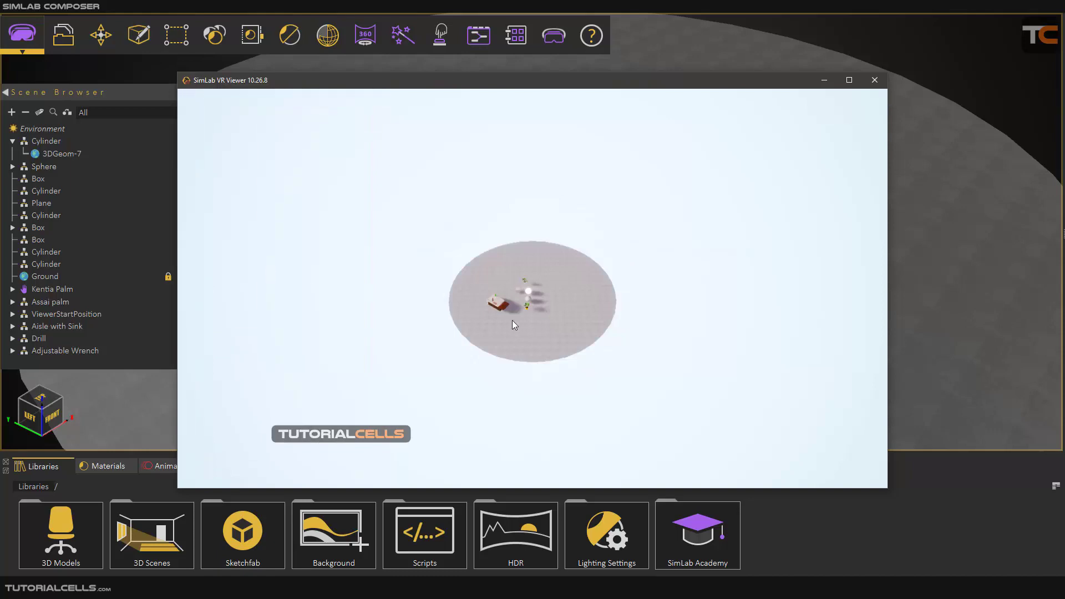
scroll(520, 307, up, 10)
drag(484, 346, 490, 266)
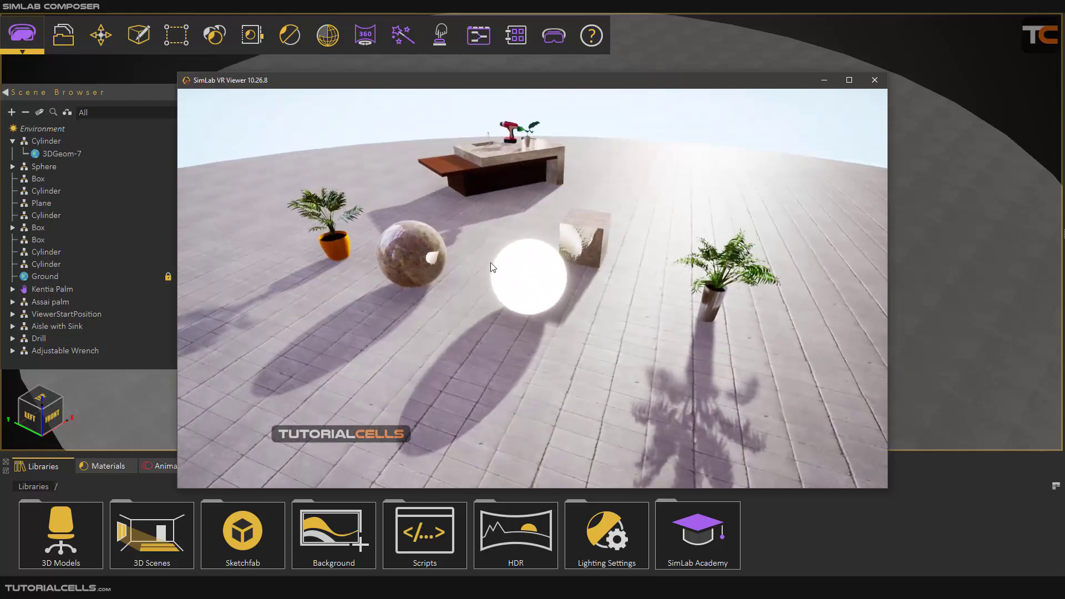
Step: Review the Environment's Desktop Navigation choices and the VR Viewer export options in Composer, and return to the VR Viewer
click(21, 132)
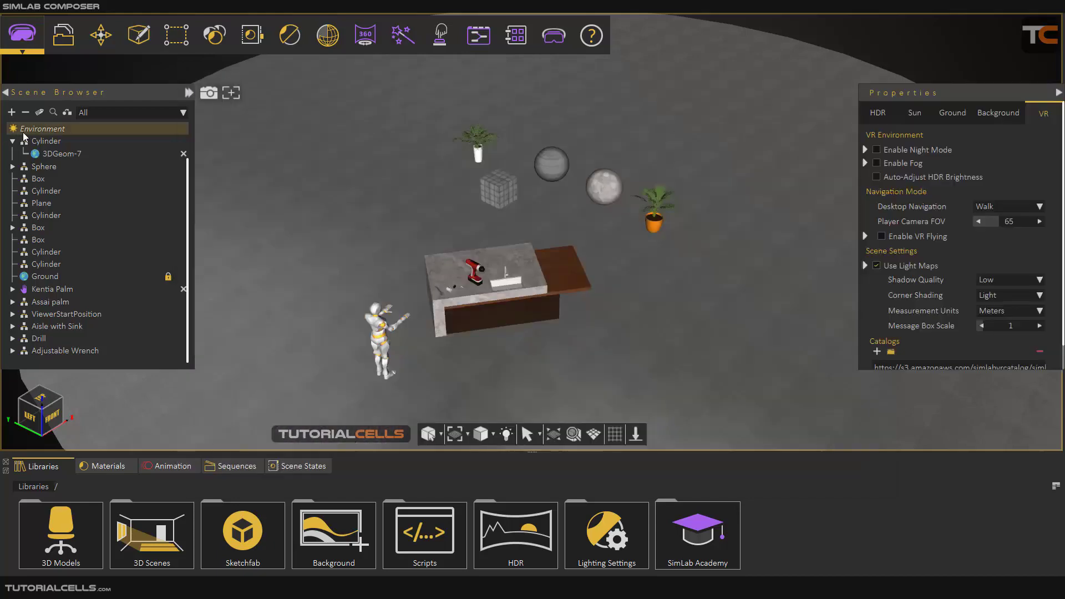
click(980, 209)
click(731, 213)
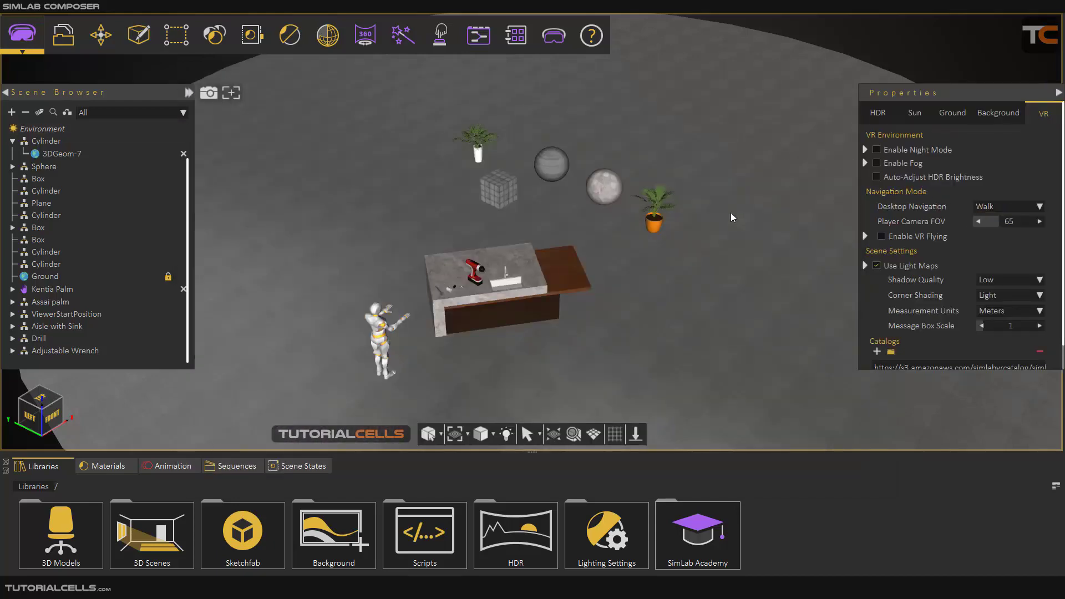
click(554, 44)
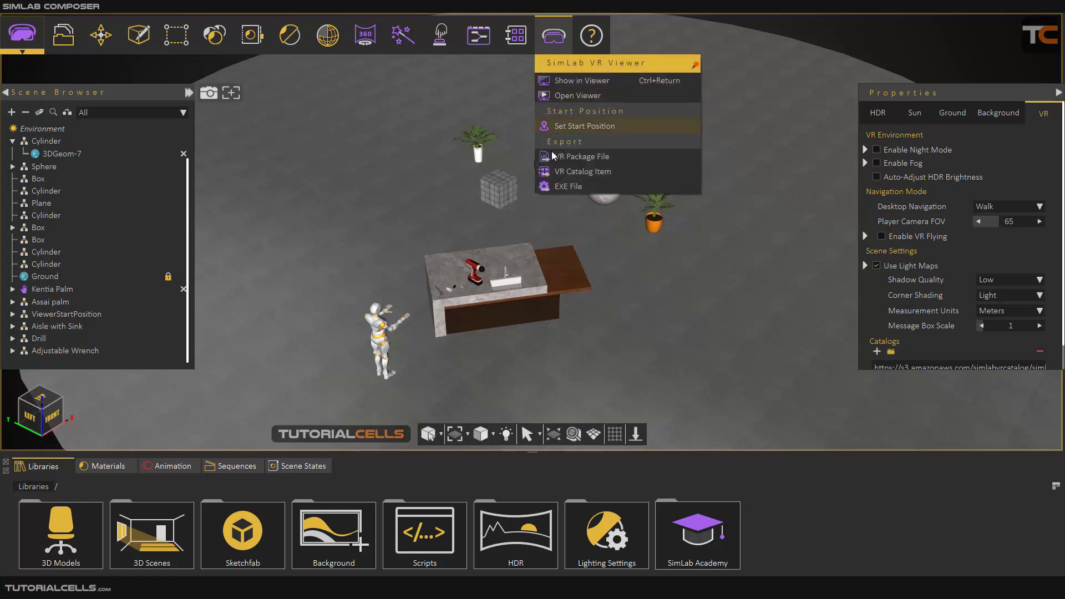
click(565, 189)
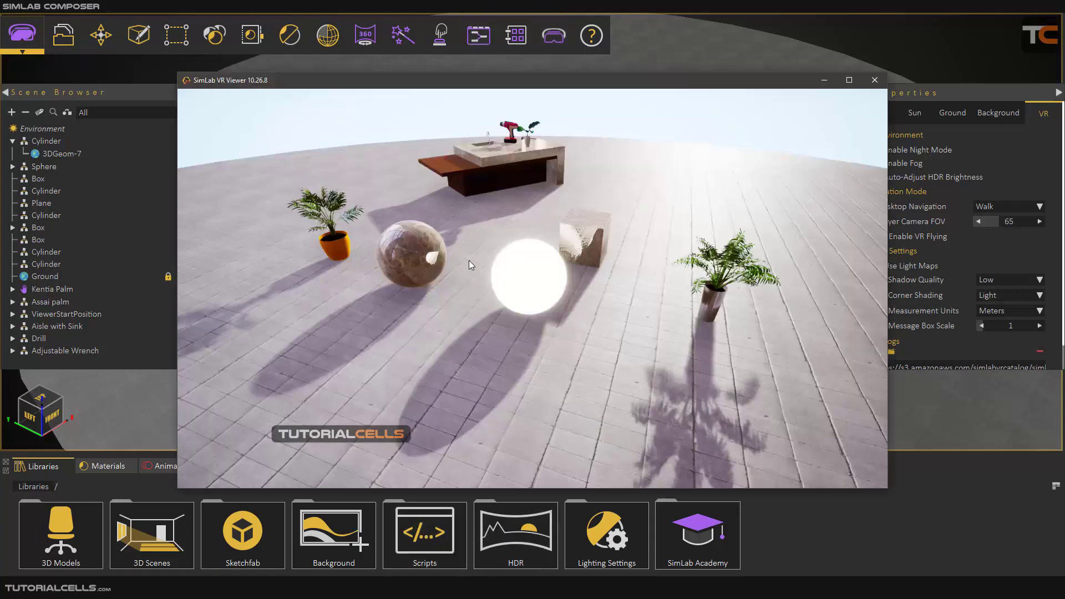
Step: Create a new note that captures the current view of the spheres, box and kitchen island
right_click(468, 261)
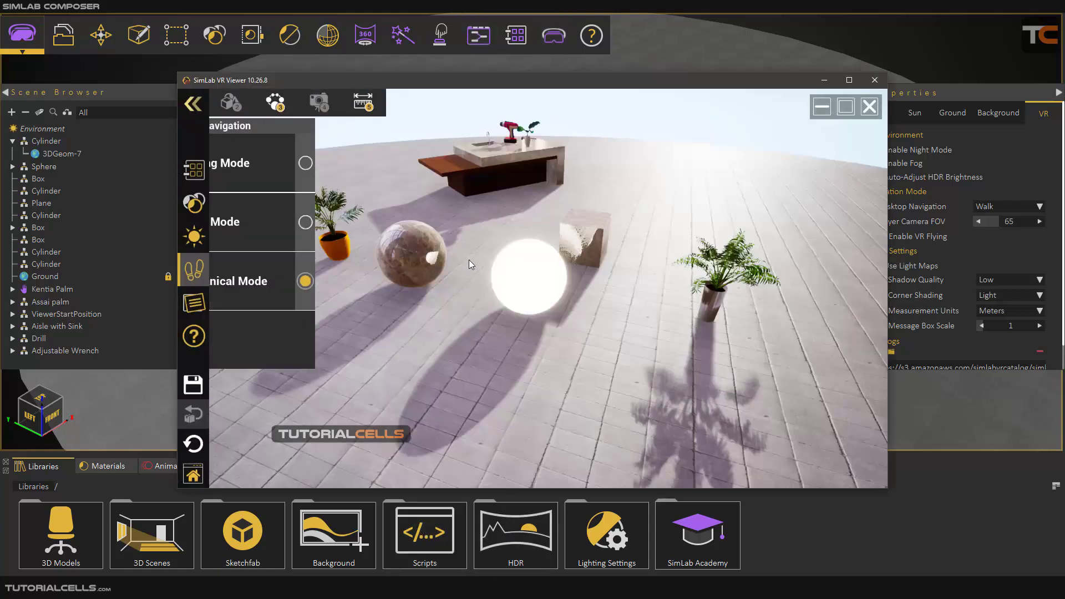
click(194, 303)
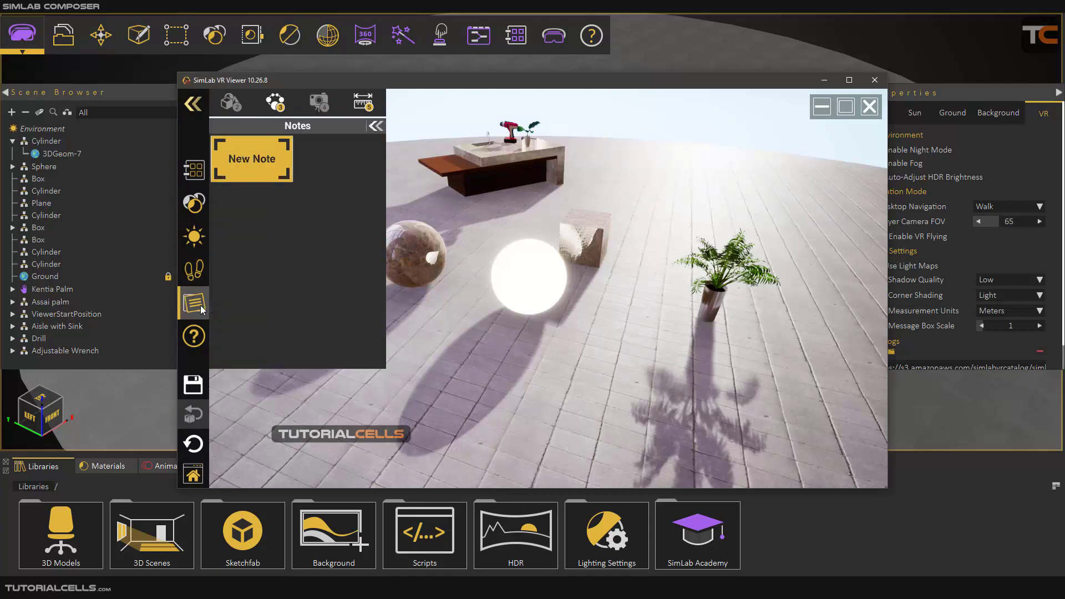
click(258, 165)
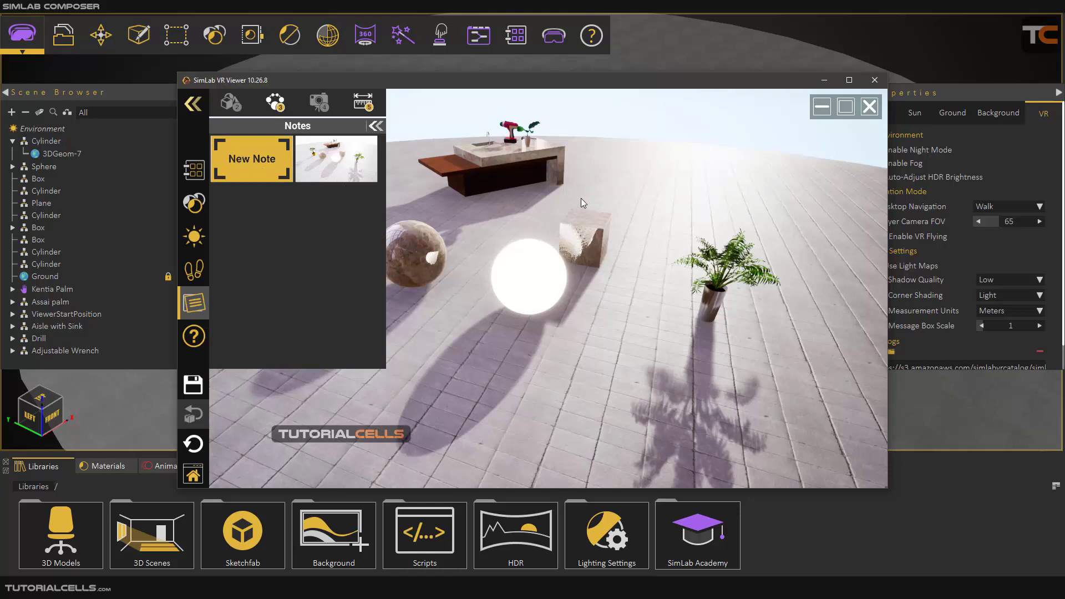
middle_drag(588, 179, 563, 161)
scroll(557, 228, up, 2)
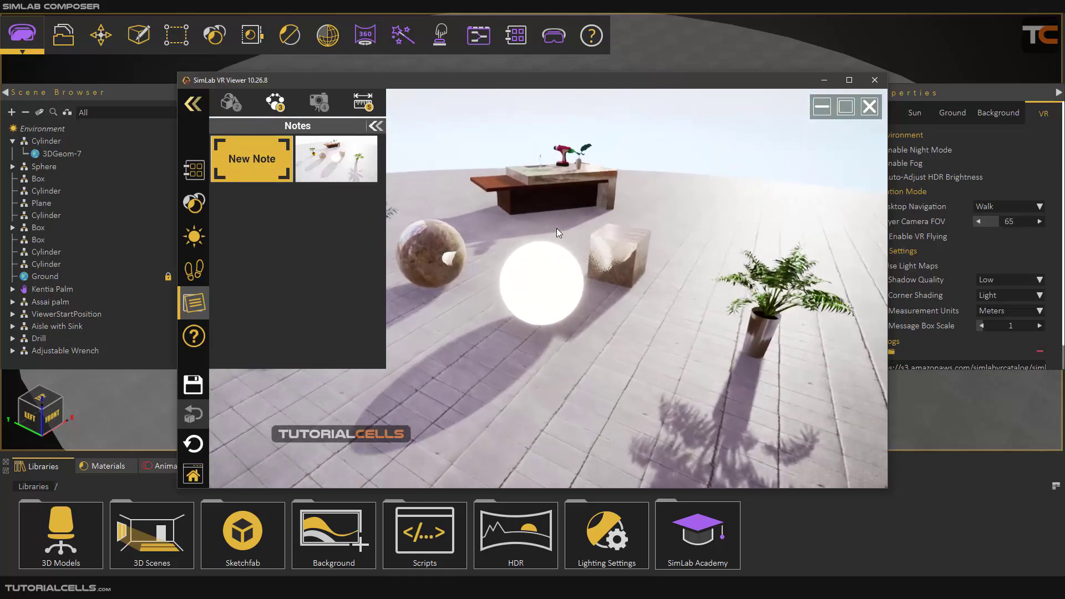
mouse_move(357, 167)
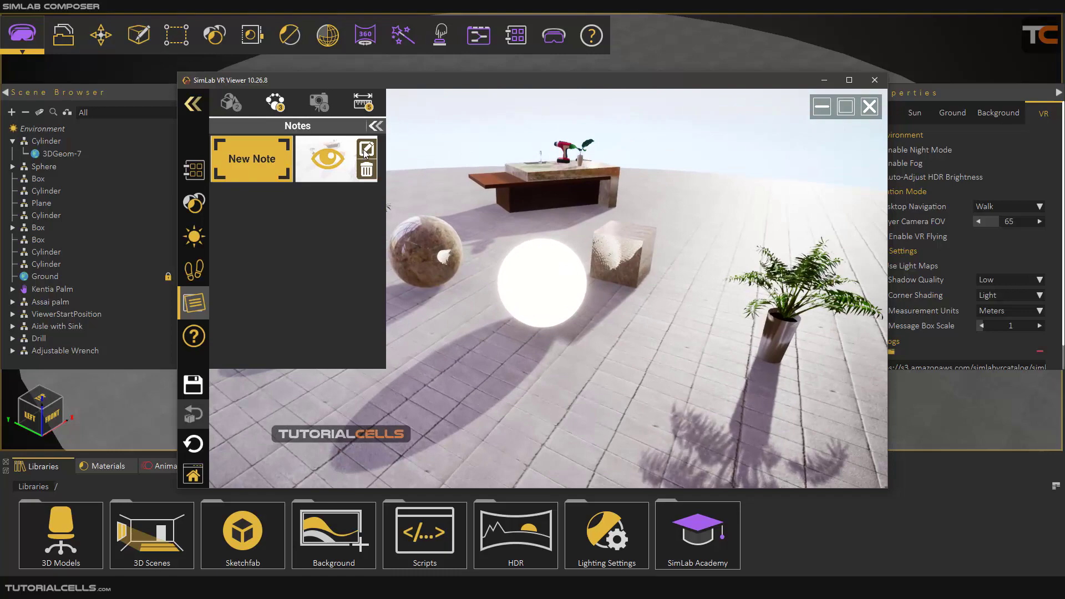
scroll(561, 225, up, 5)
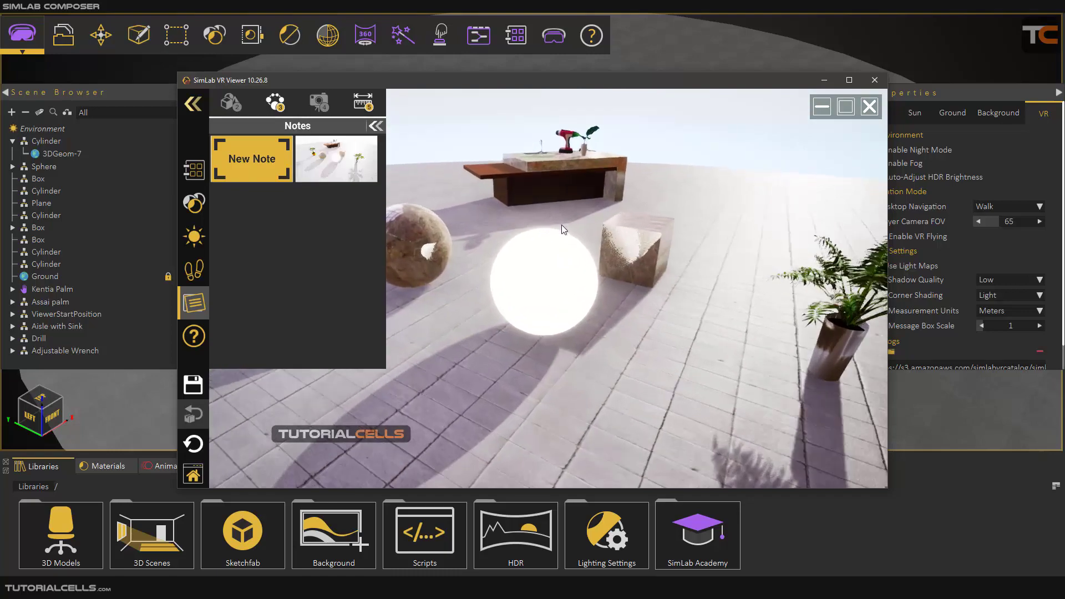
Step: Switch navigation from Mechanical Mode to Flying Mode and fly to a view facing the stone box
middle_drag(615, 255, 781, 288)
scroll(789, 252, down, 4)
click(193, 104)
scroll(770, 285, down, 3)
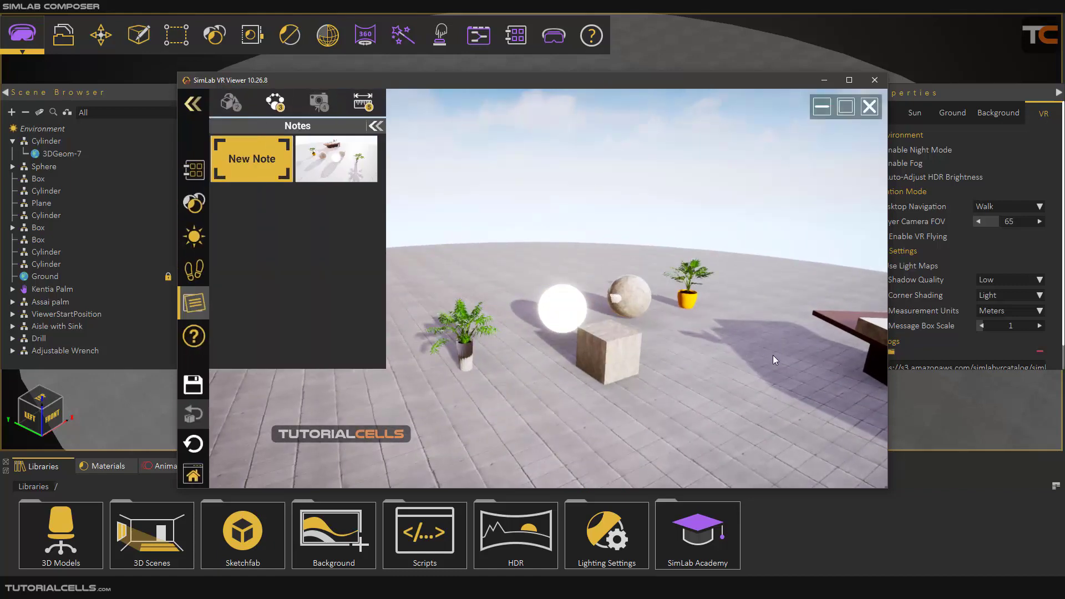
mouse_move(706, 341)
middle_down()
mouse_move(745, 346)
mouse_move(708, 337)
middle_up()
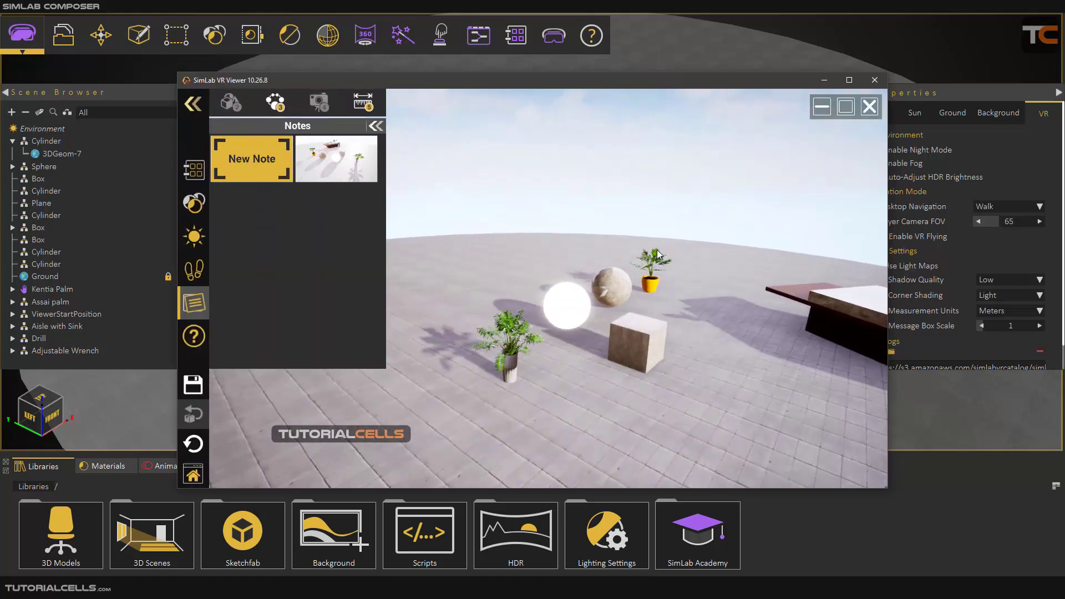
click(195, 271)
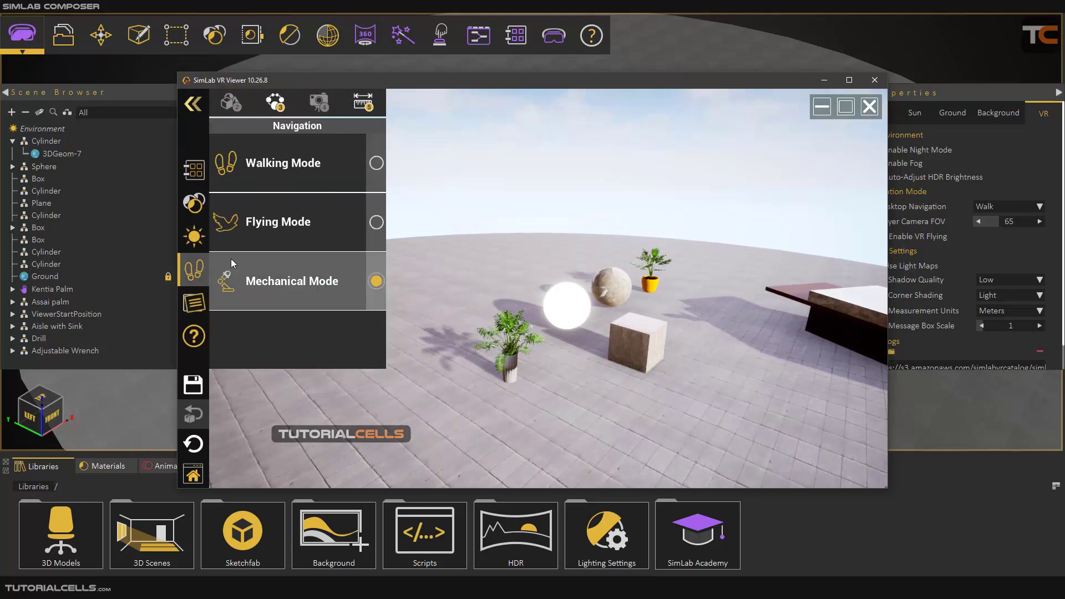
click(291, 224)
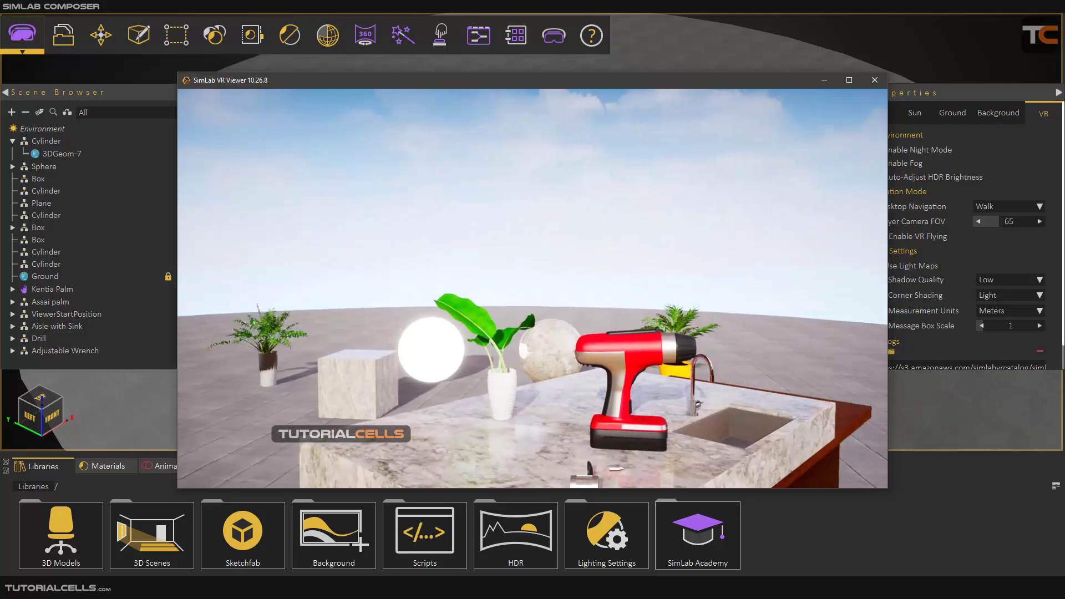
key(a)
key(w)
key(s)
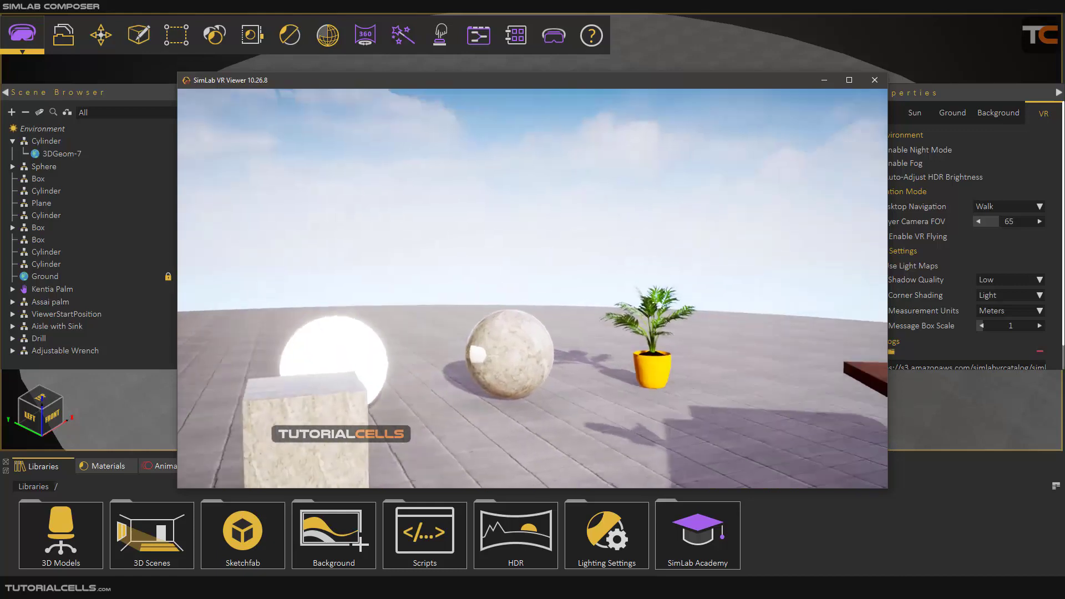
key(w)
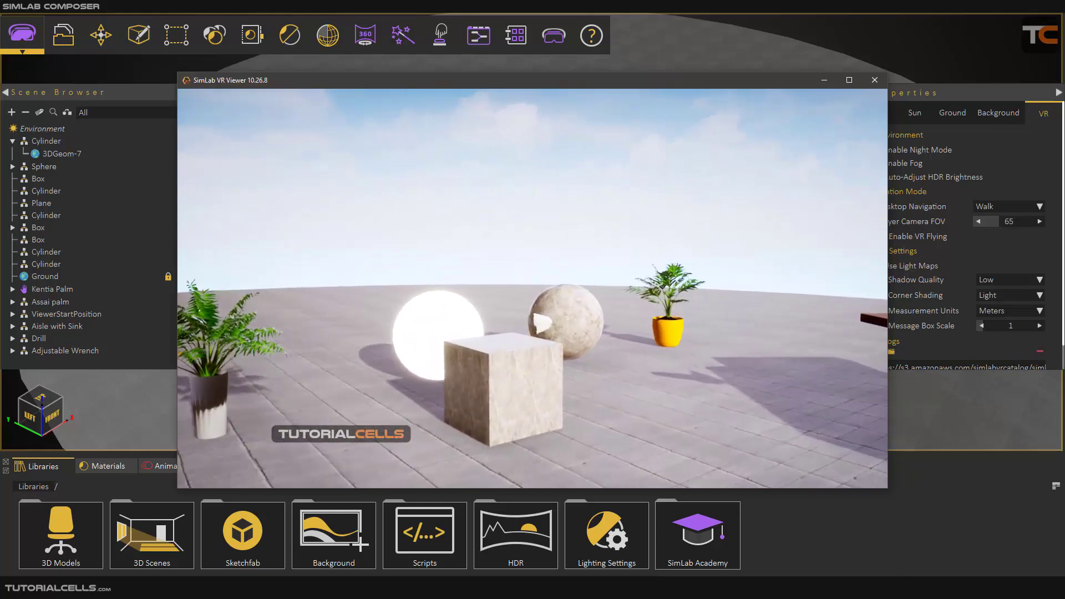
Step: Delete the existing note, create a new one from the current view, and show its saved view
key(Escape)
click(194, 303)
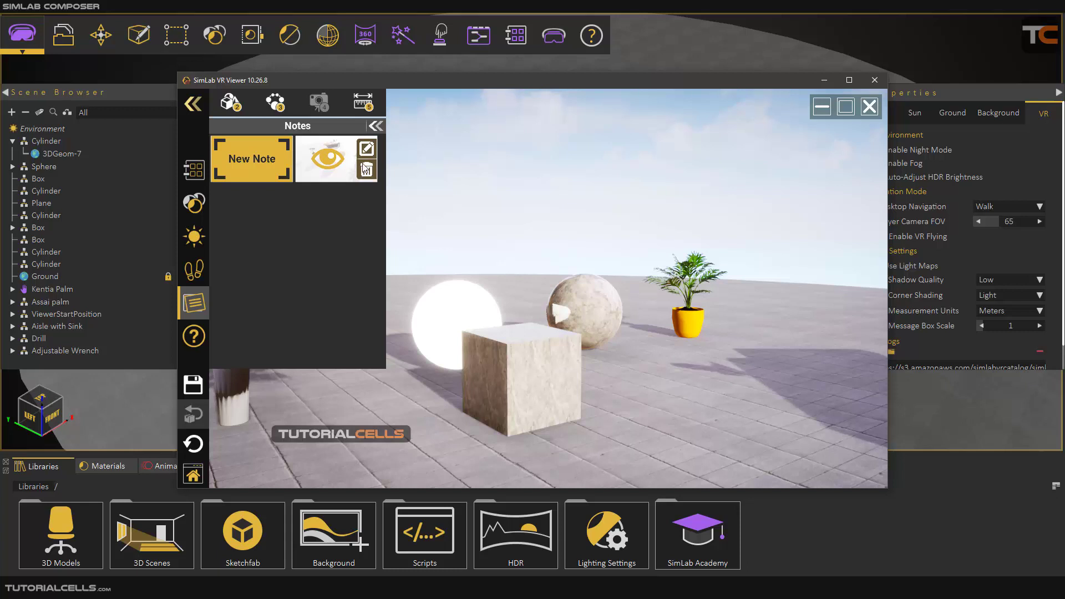
click(366, 171)
click(272, 172)
mouse_move(359, 174)
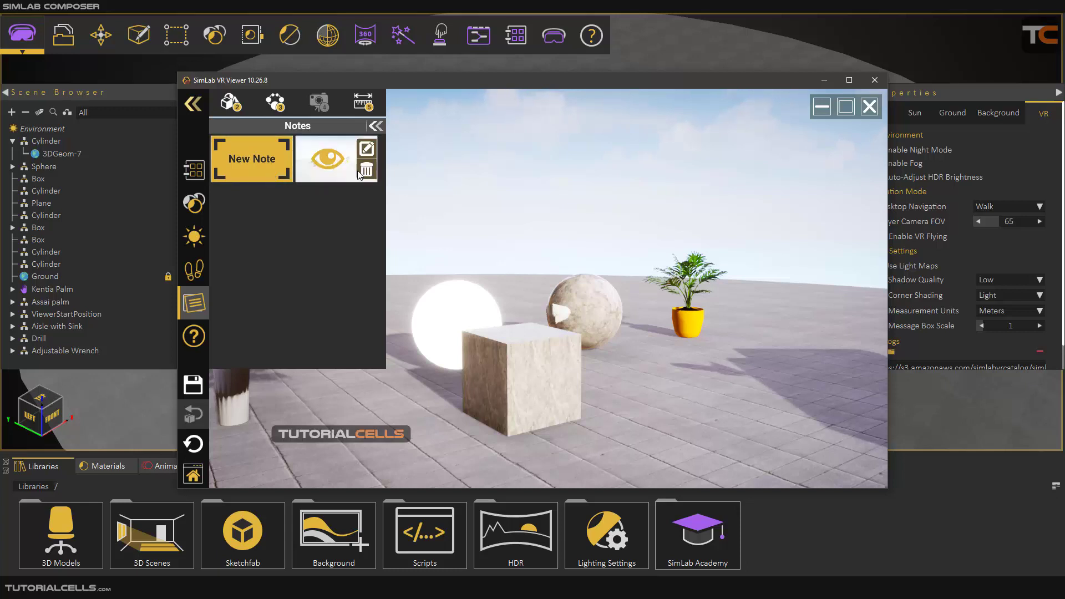
click(327, 159)
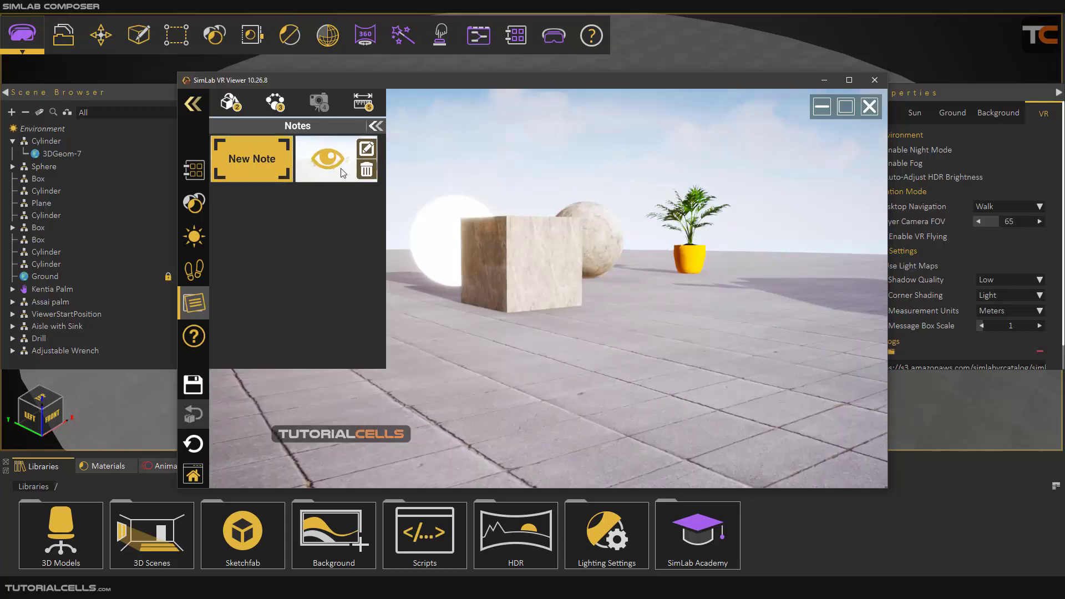
Step: Edit the note by drawing an arrow from the yellow-potted plant to the stone box and the number 13 below the plant
click(366, 149)
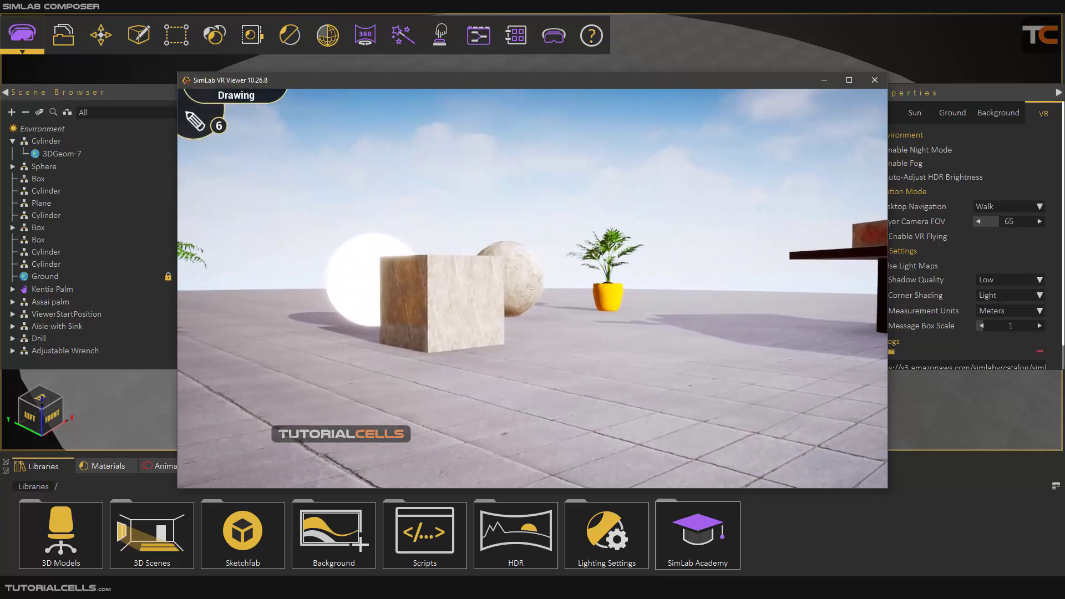
drag(532, 288, 532, 288)
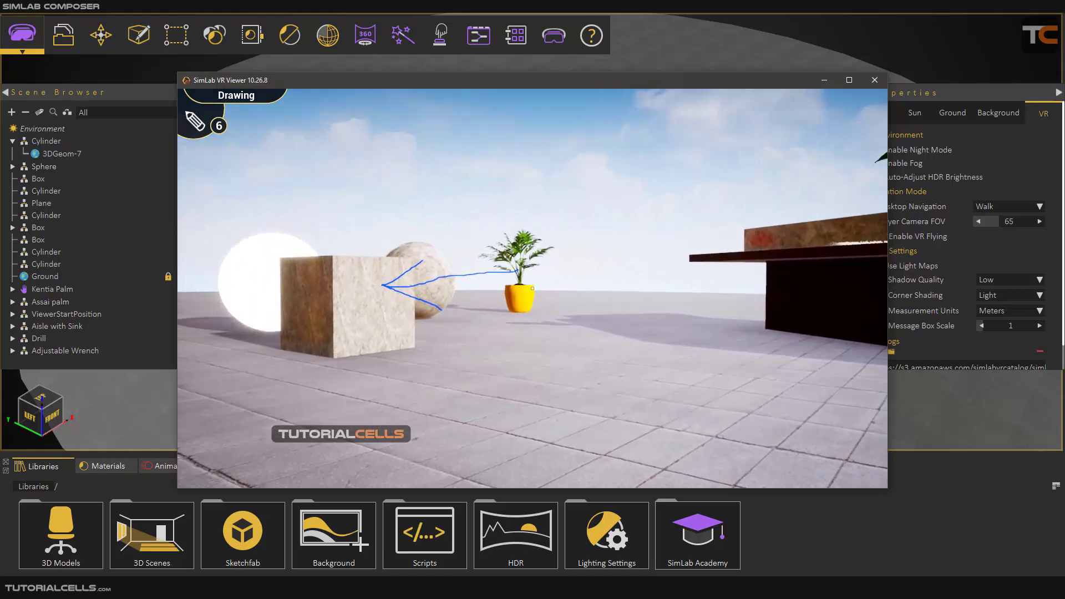
drag(532, 288, 533, 288)
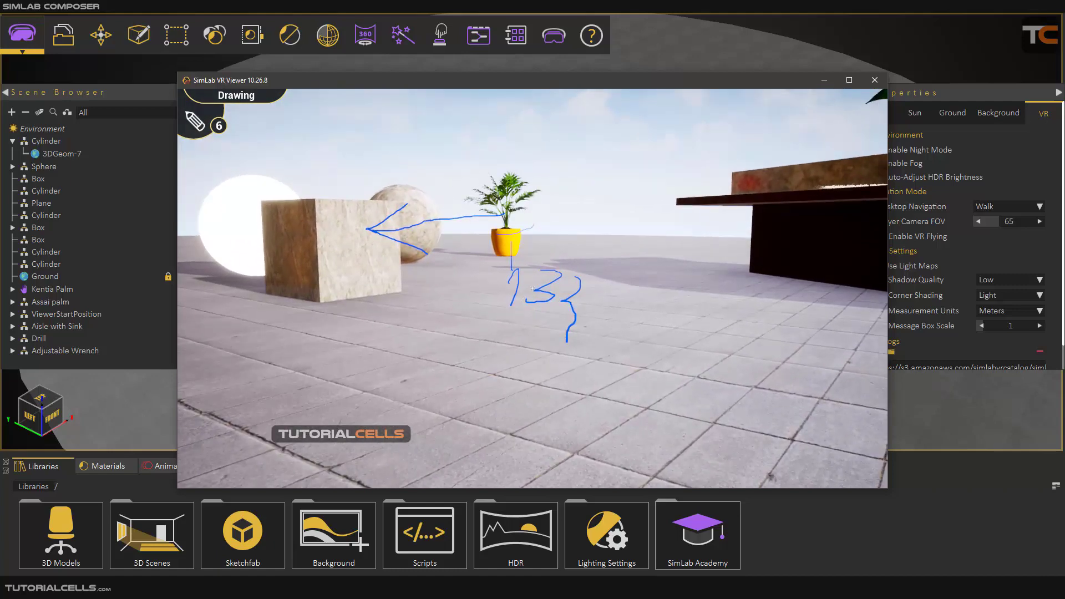
right_click(533, 289)
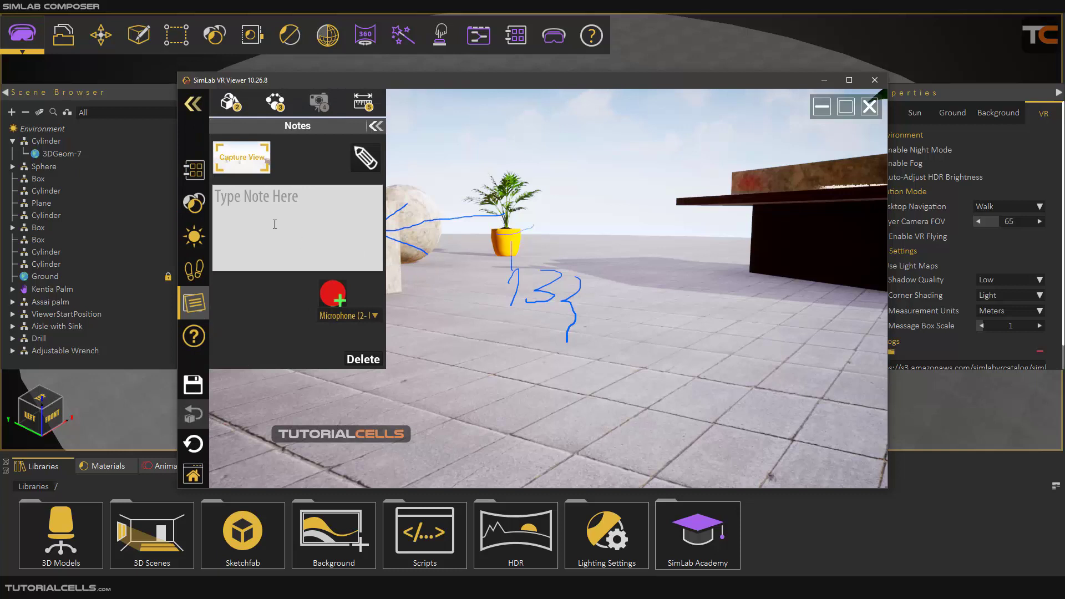
Step: Add voice recordings and the text "lfdjlkjglfjg" to the note, and return to the notes list
click(331, 294)
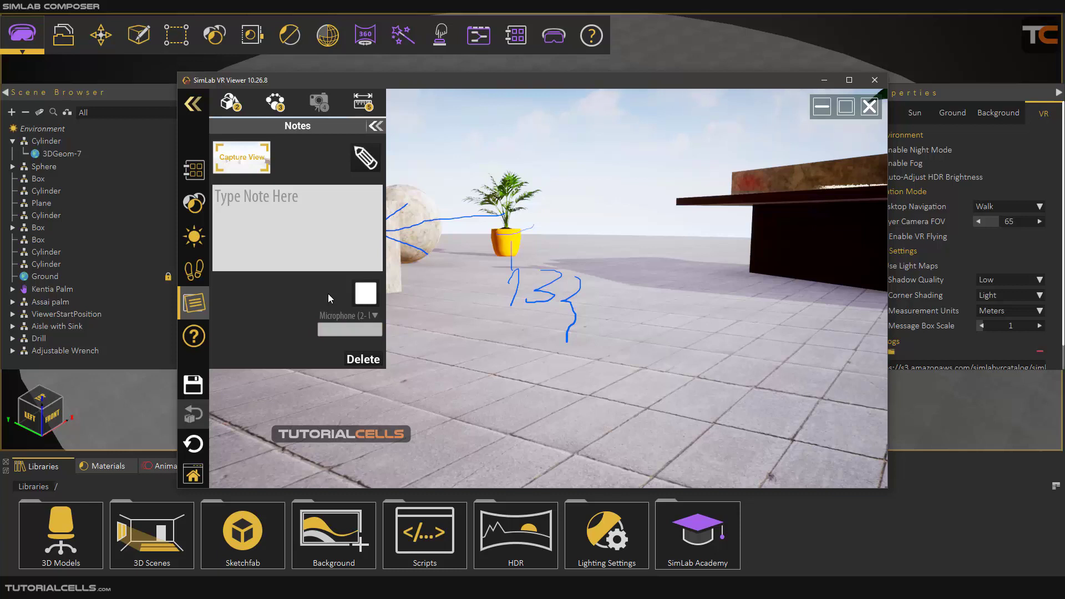
click(321, 228)
text(lfdjlkjglfjg)
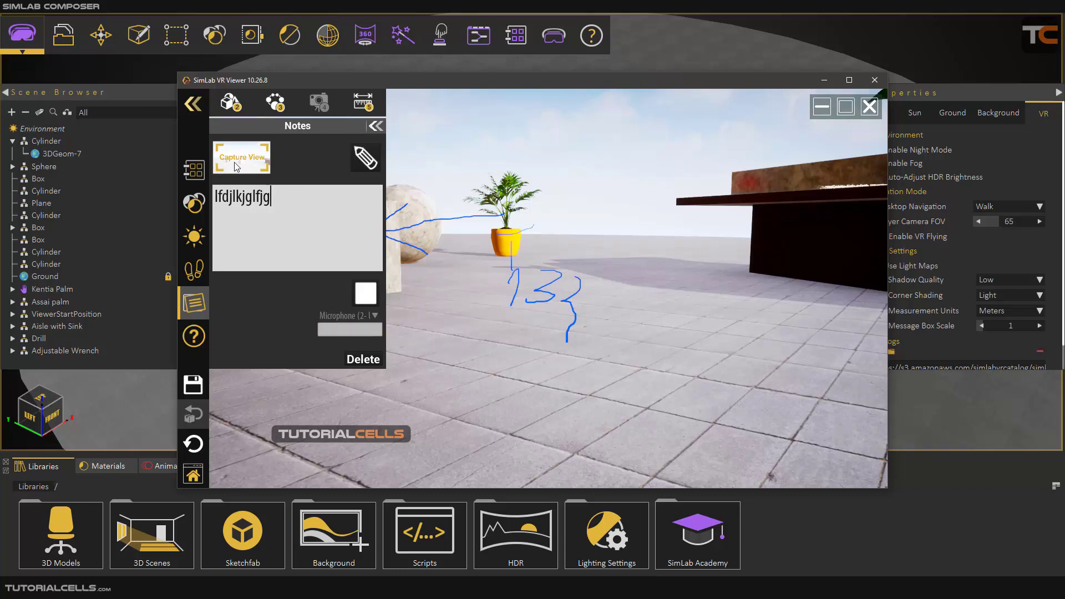
click(365, 162)
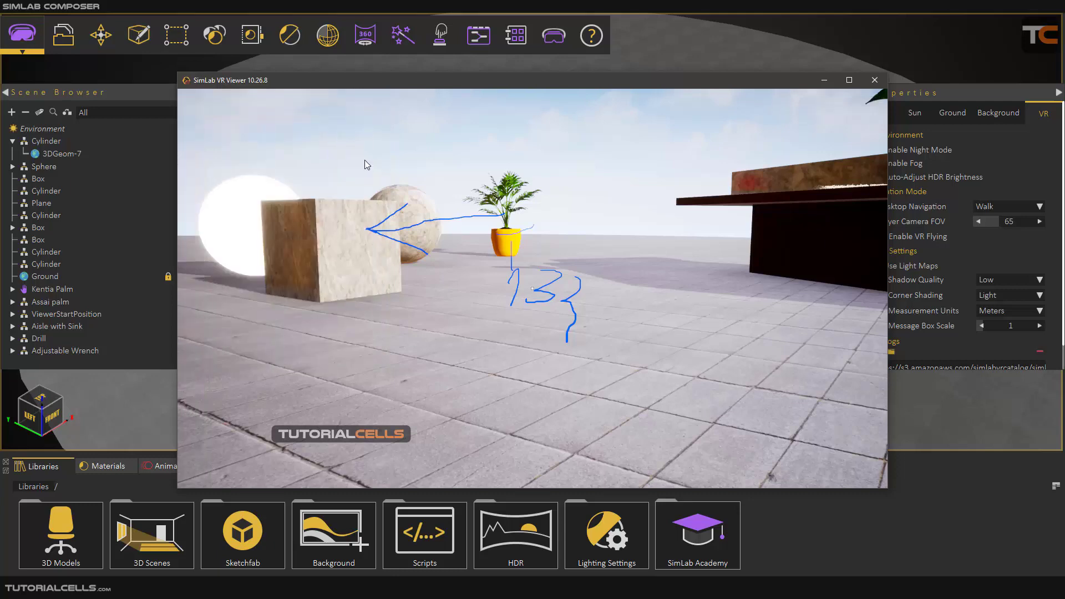
right_click(534, 287)
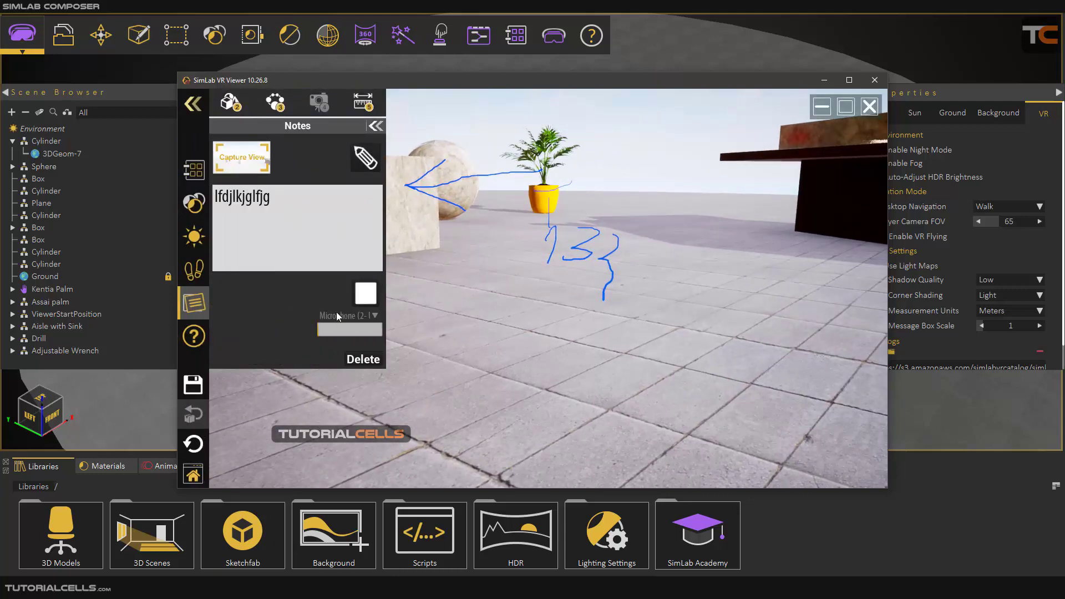
click(365, 294)
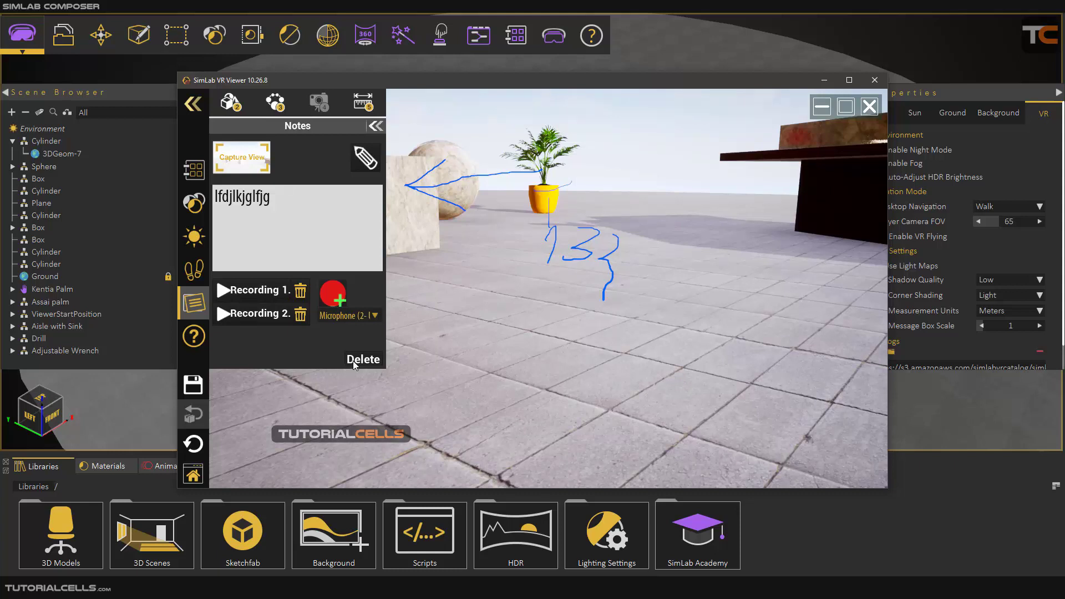
click(377, 128)
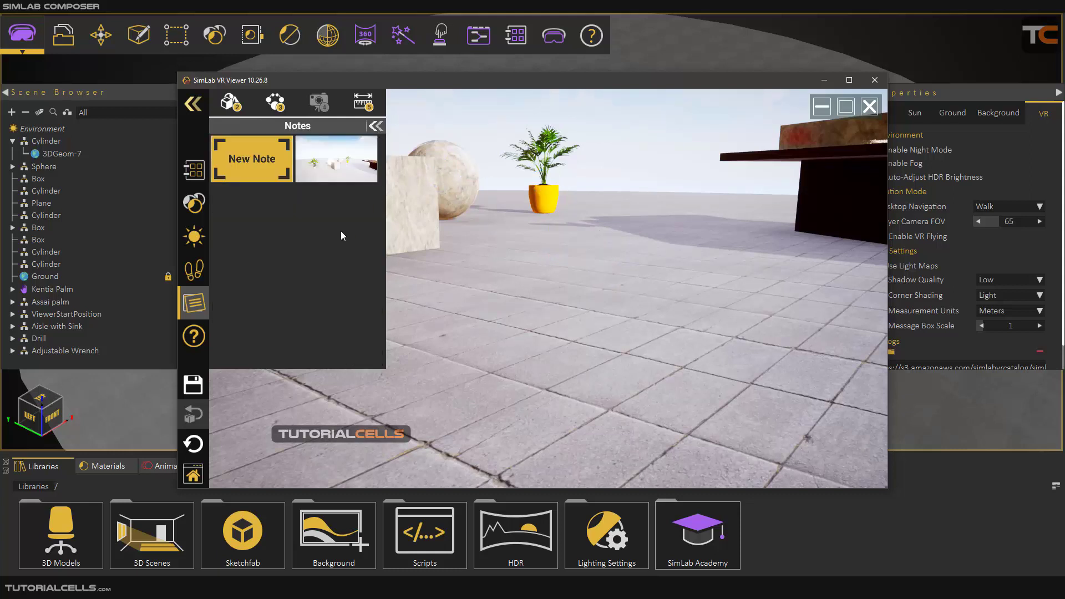
Step: Fly away from the noted spot and recall the note's saved view with its drawings
right_click(482, 252)
drag(481, 252, 444, 133)
key(w)
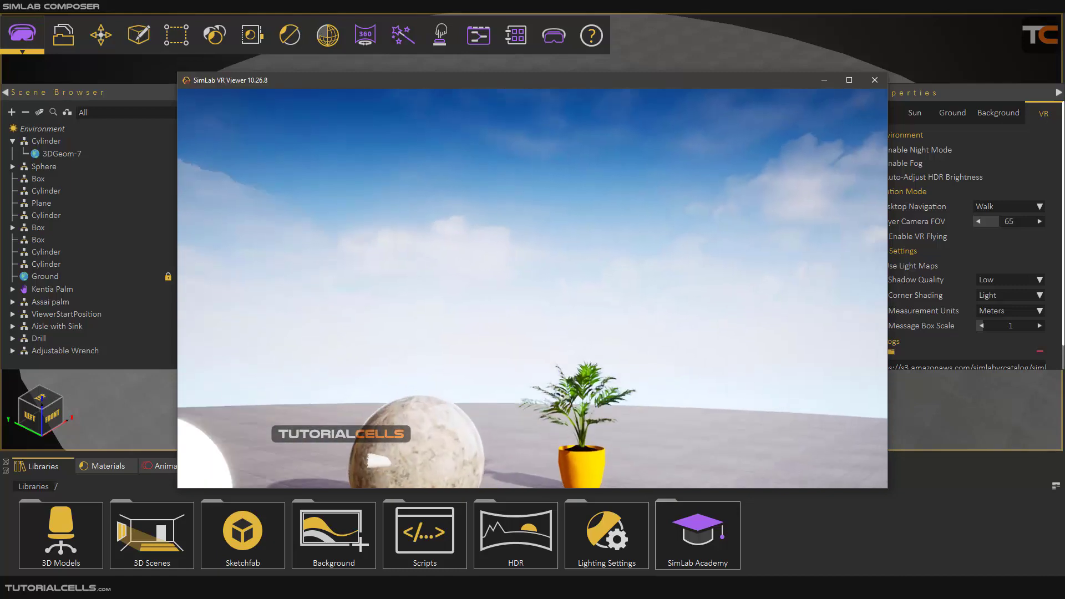
key(s)
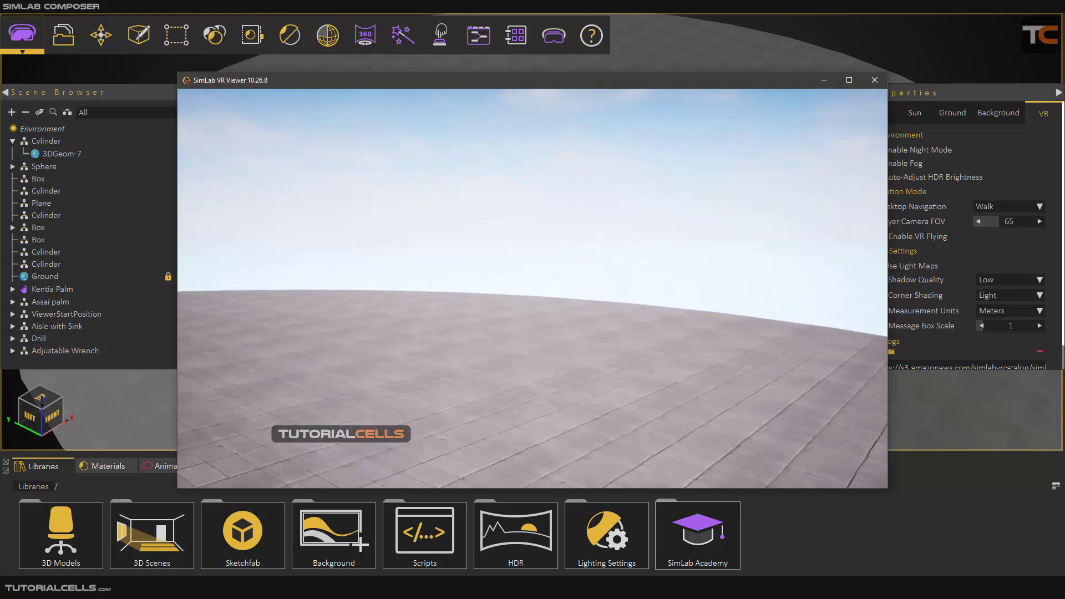
key(Escape)
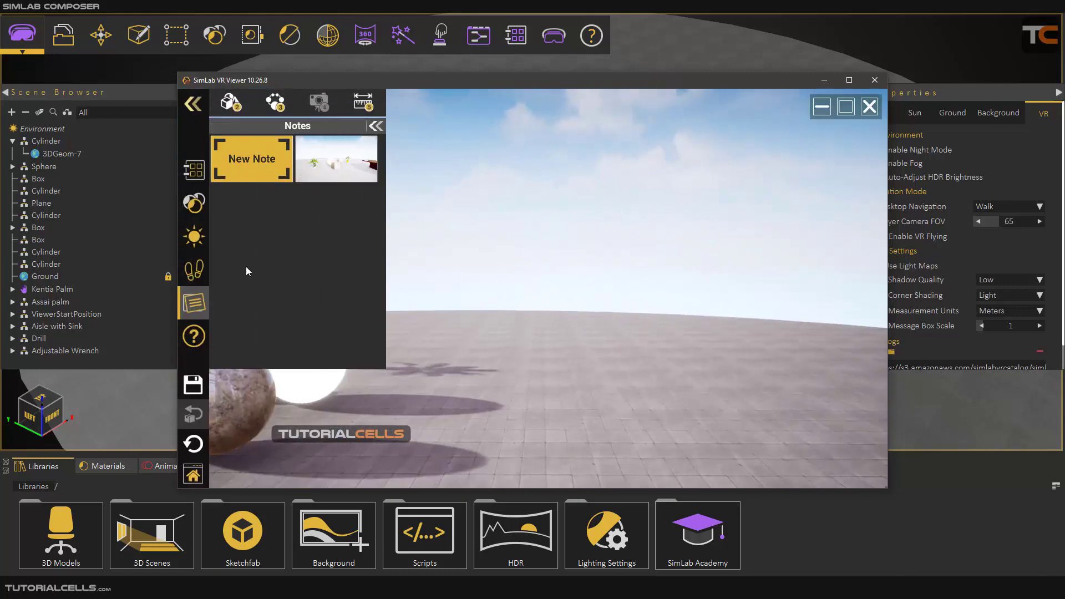
click(318, 166)
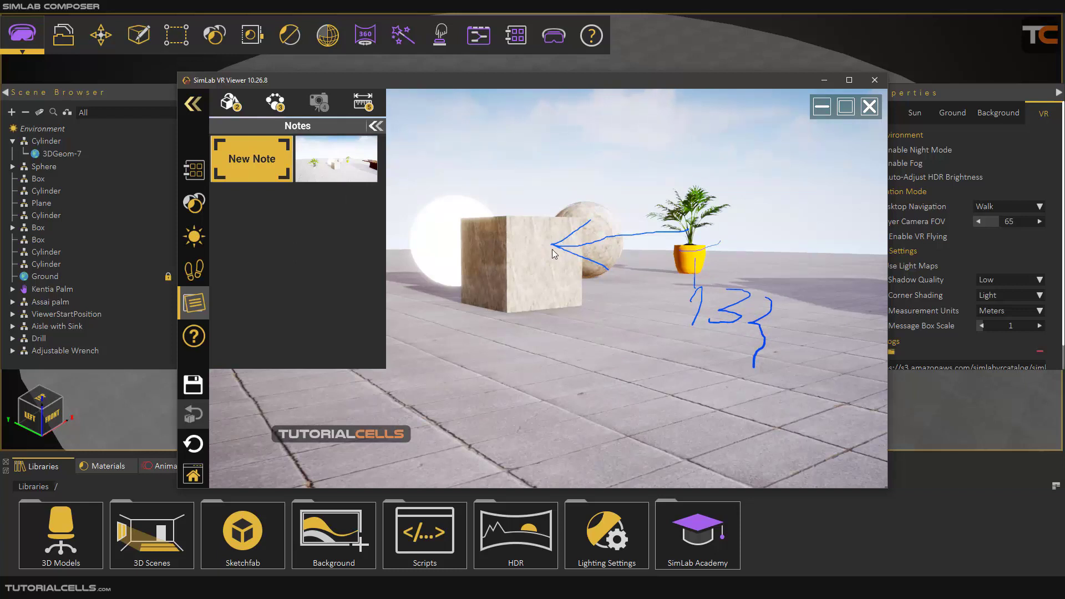
Step: Open the note for editing, play both voice recordings, and delete the second recording
mouse_move(345, 172)
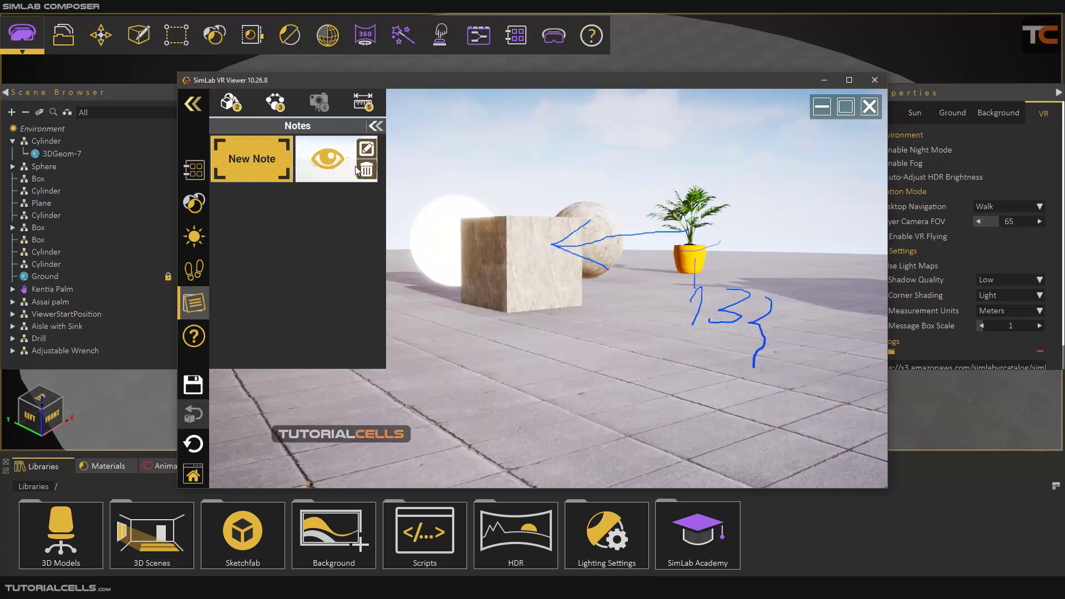
click(366, 149)
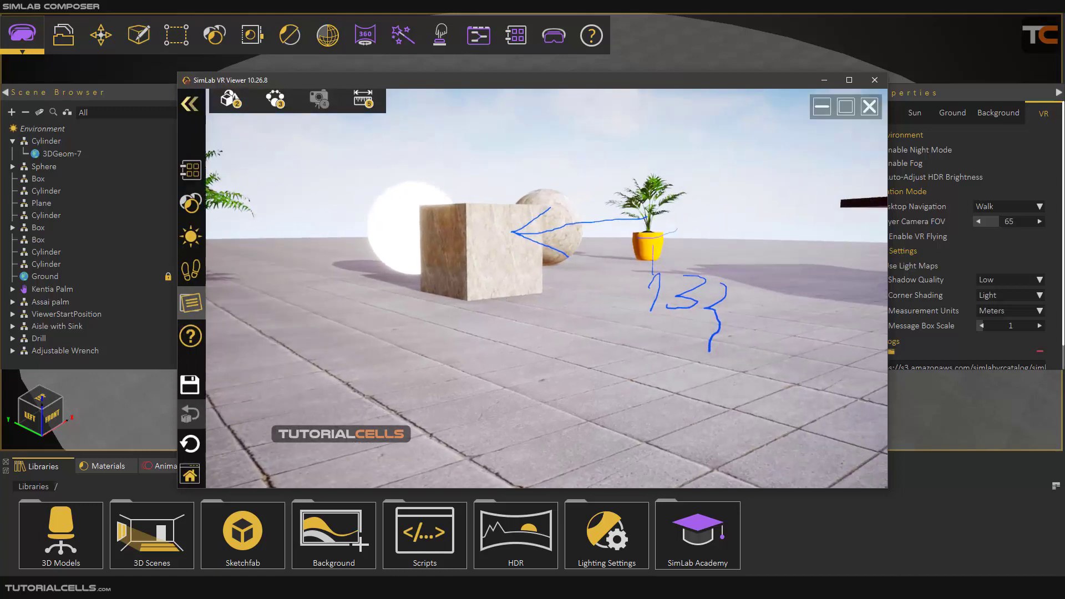
click(224, 290)
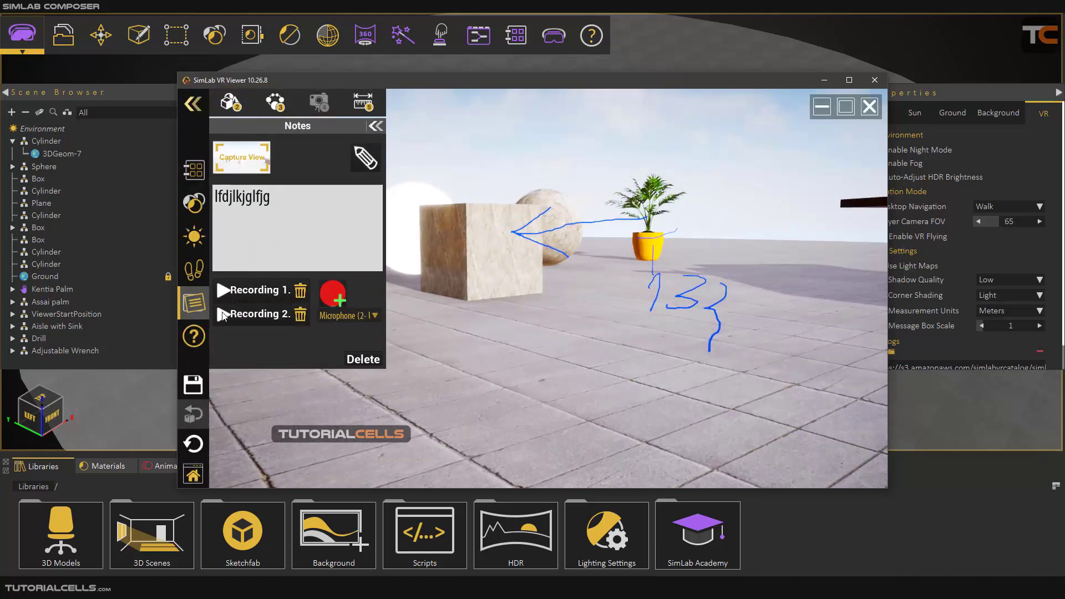
click(223, 314)
click(223, 290)
click(300, 314)
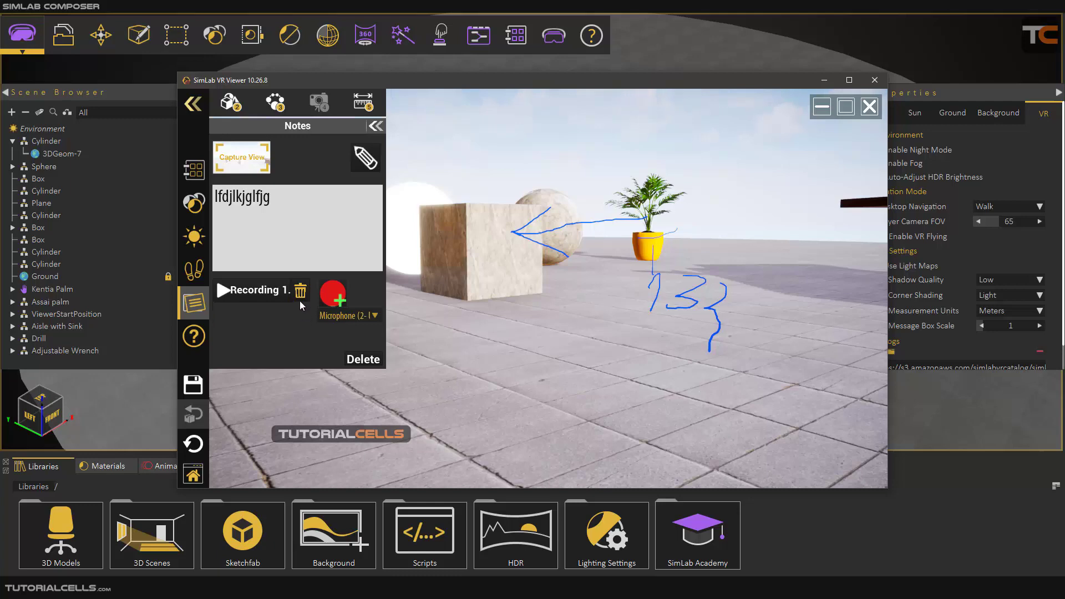
Step: Sketch a small 8 beside the stone box in the note's drawing, erase it along with the 13 and its brace, and leave drawing mode
click(364, 158)
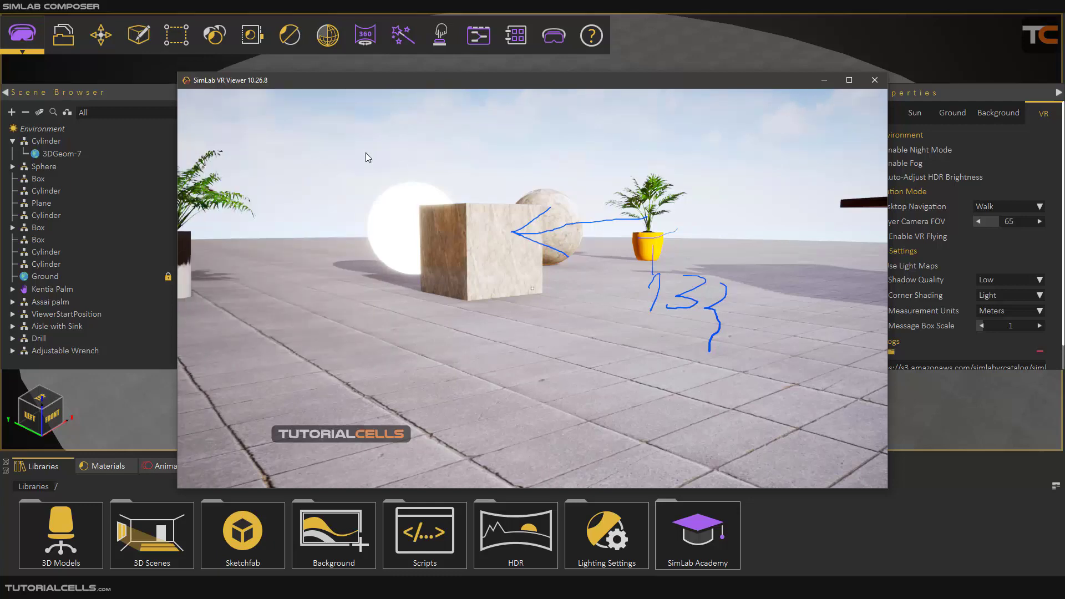
drag(533, 288, 532, 289)
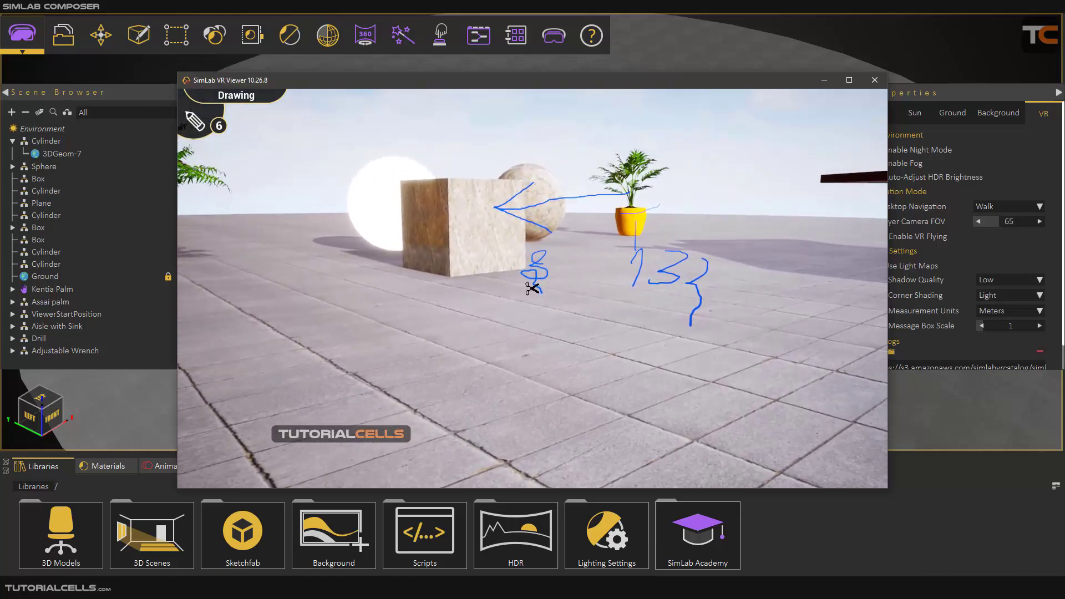
click(532, 289)
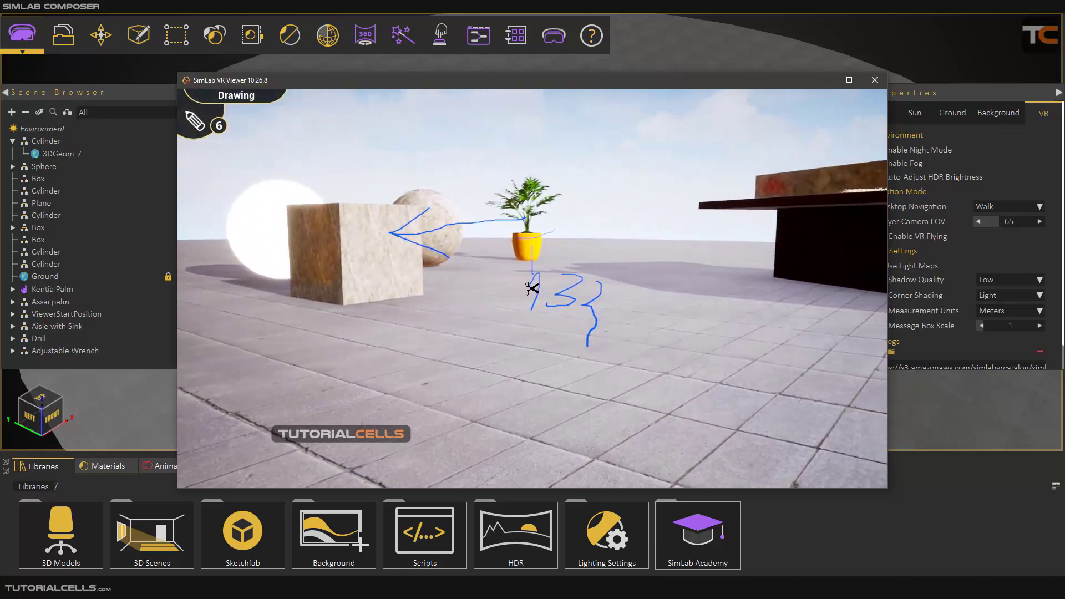
click(532, 288)
click(533, 288)
click(532, 288)
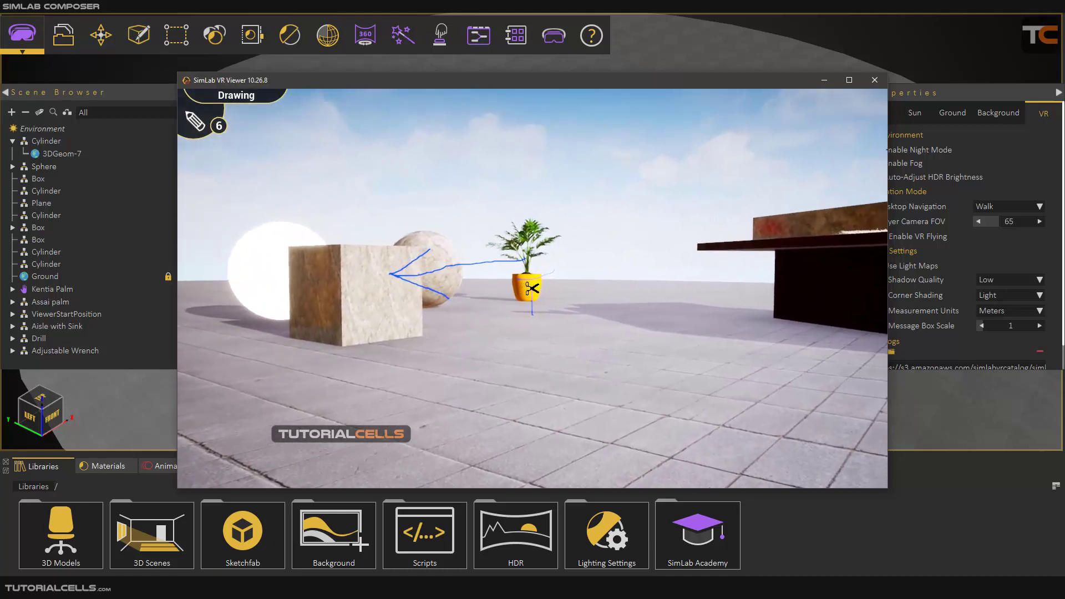
click(532, 289)
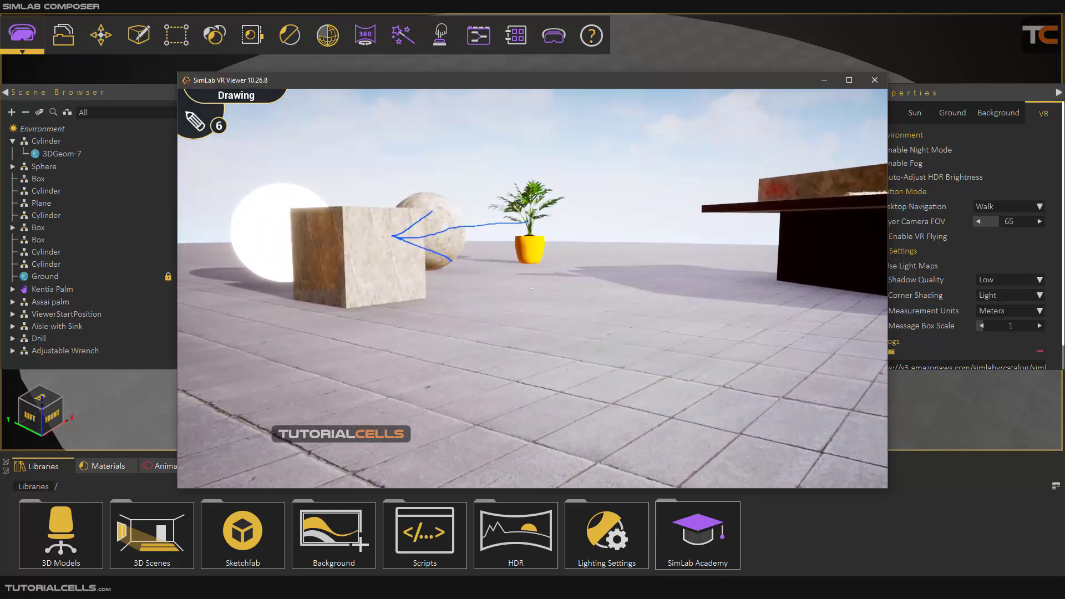
key(Escape)
key(Escape)
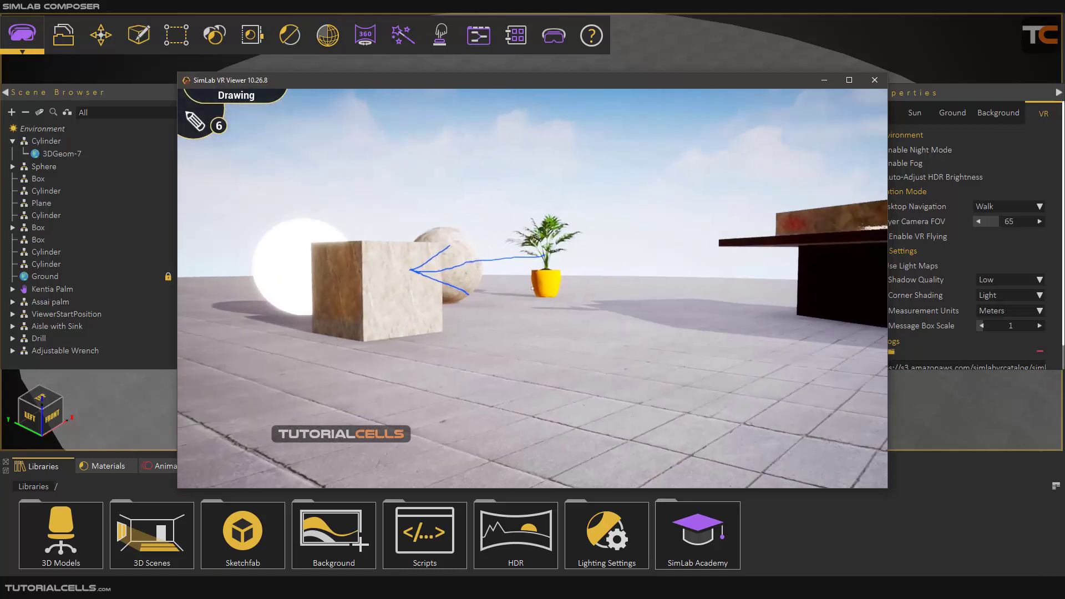
key(1)
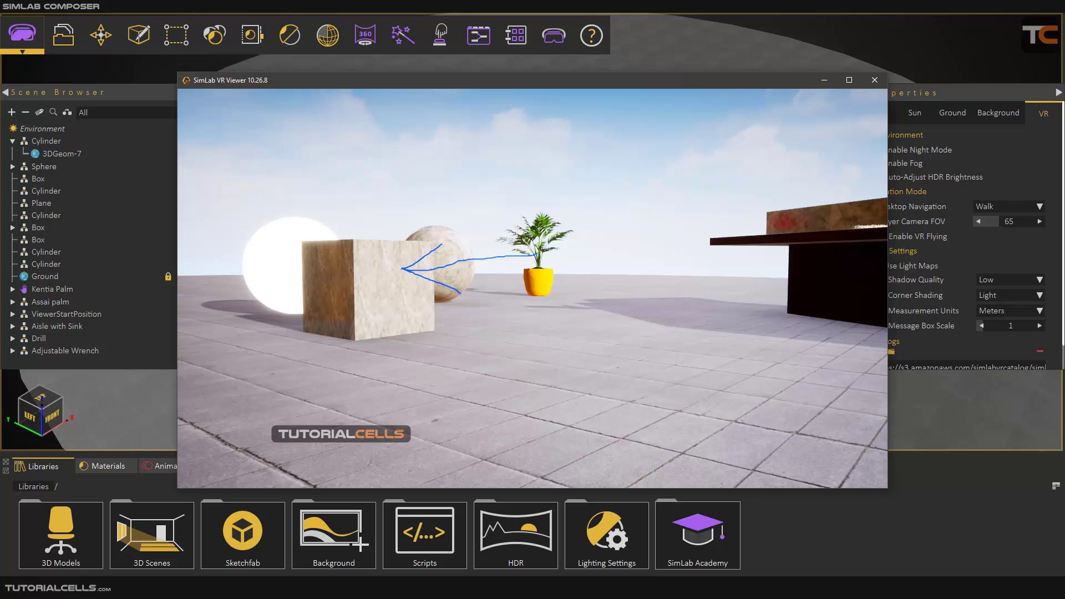
key(space)
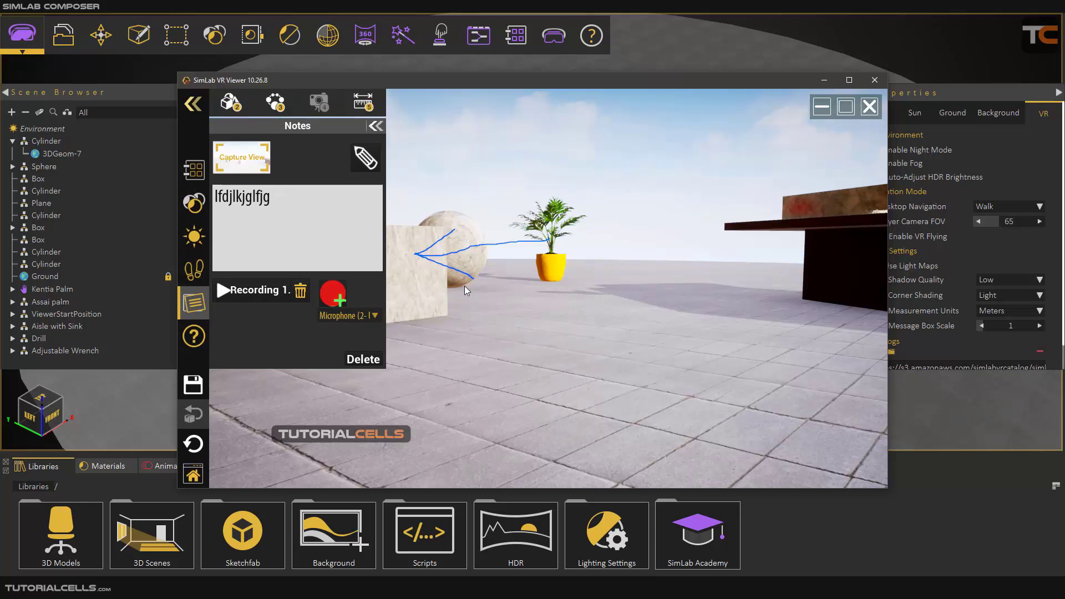
Step: Close the VR viewer without saving the current scene and return to SimLab Composer
key(space)
key(space)
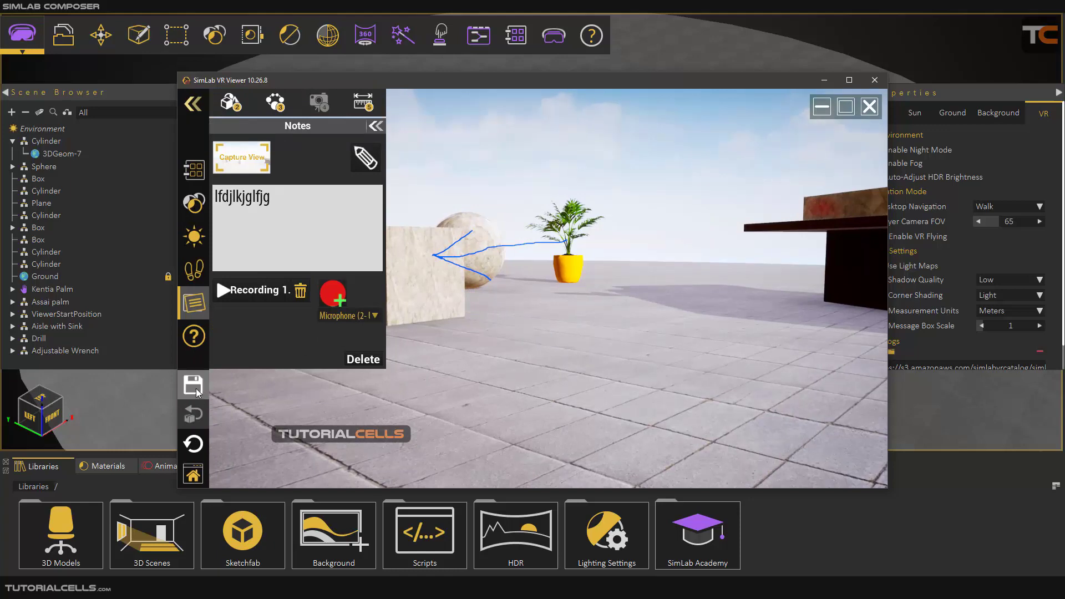
key(space)
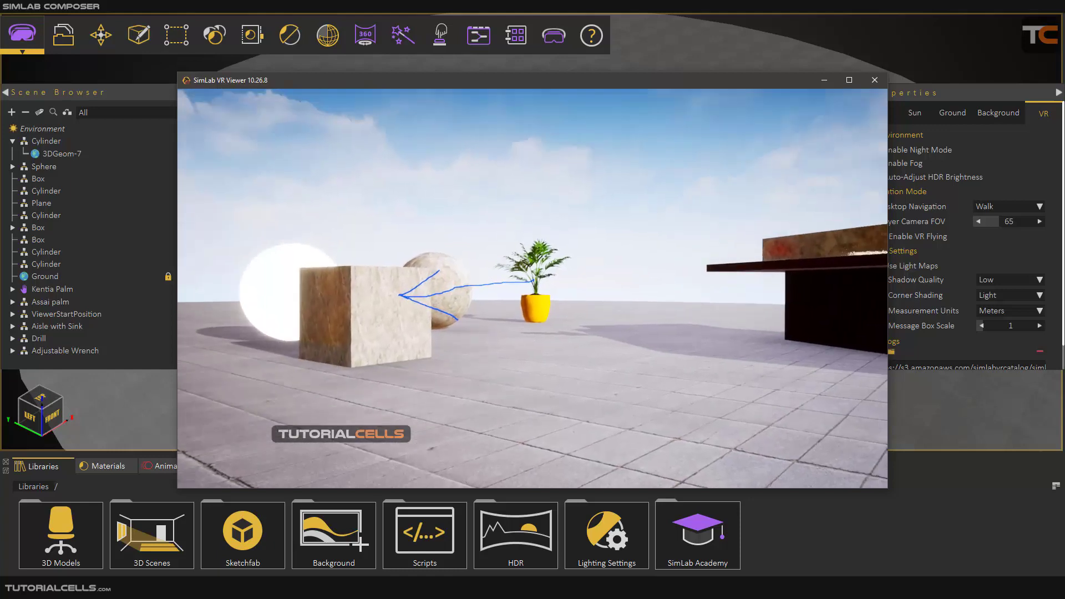
key(space)
click(869, 106)
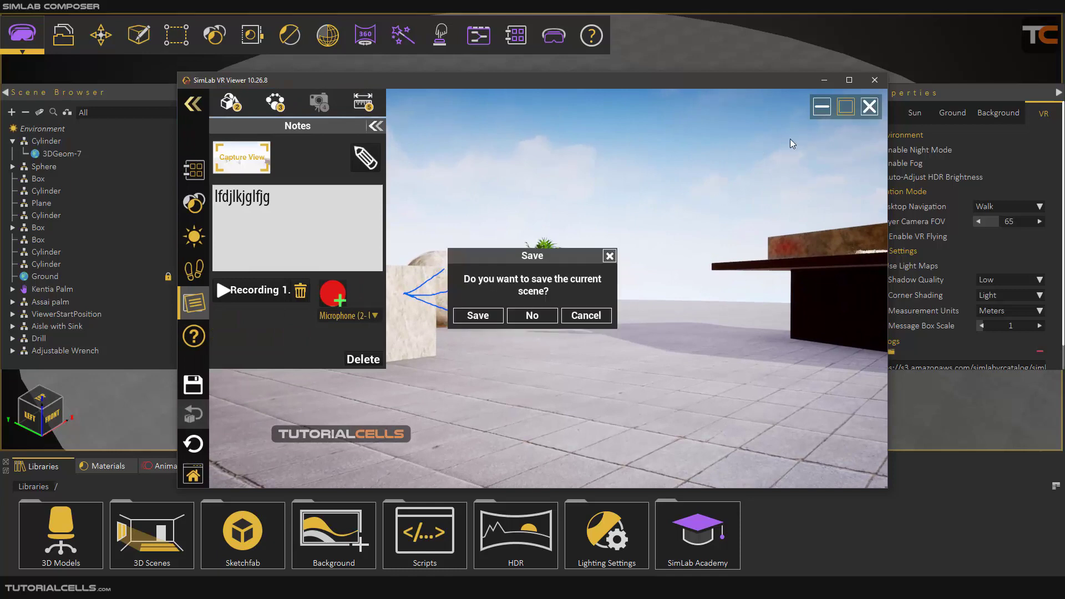
click(529, 315)
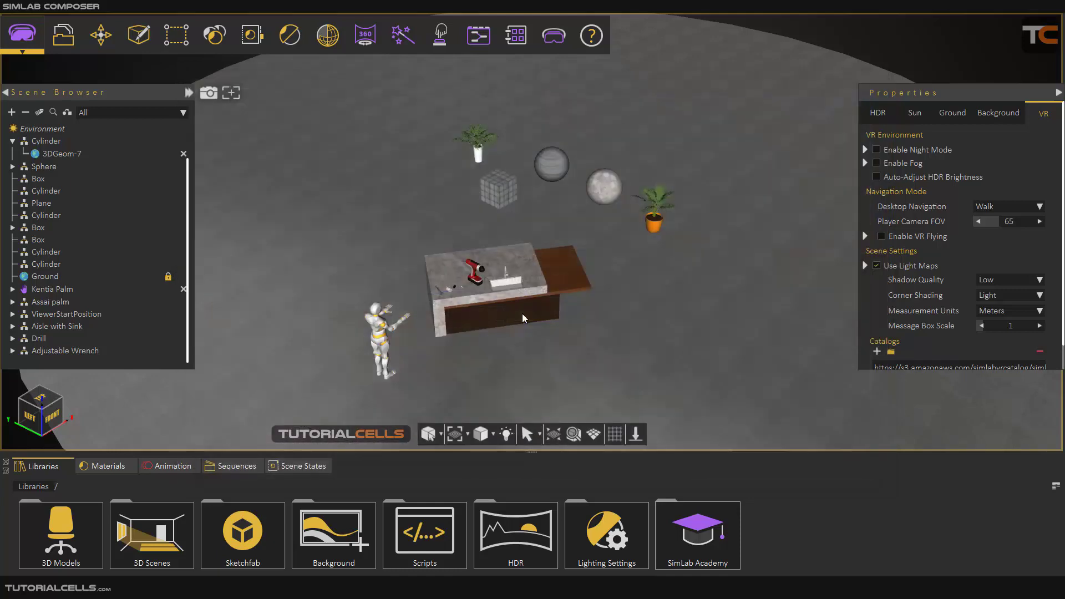
scroll(444, 295, up, 5)
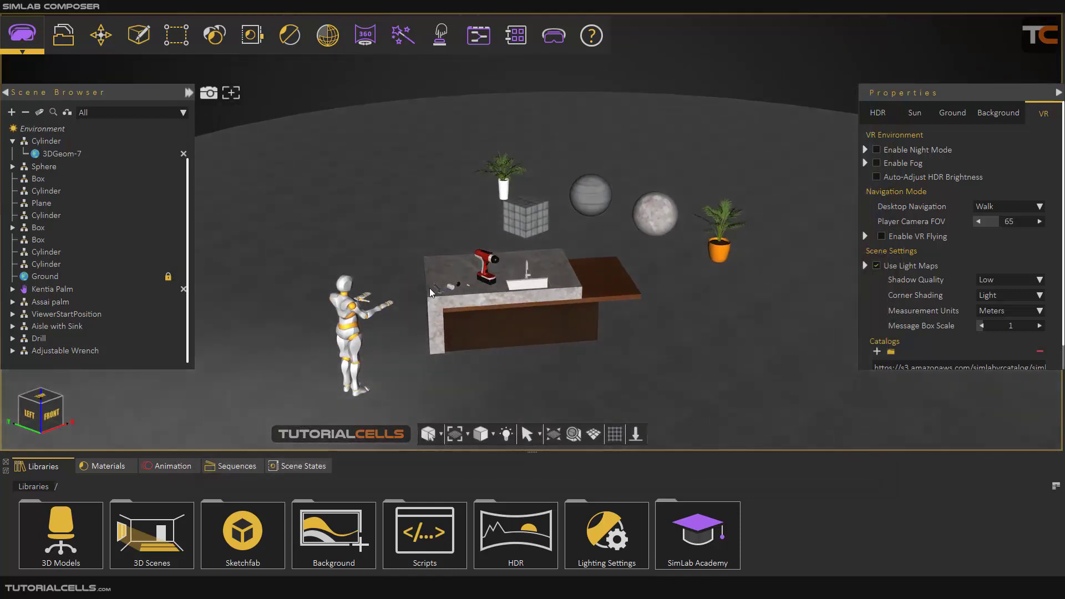
scroll(476, 330, down, 3)
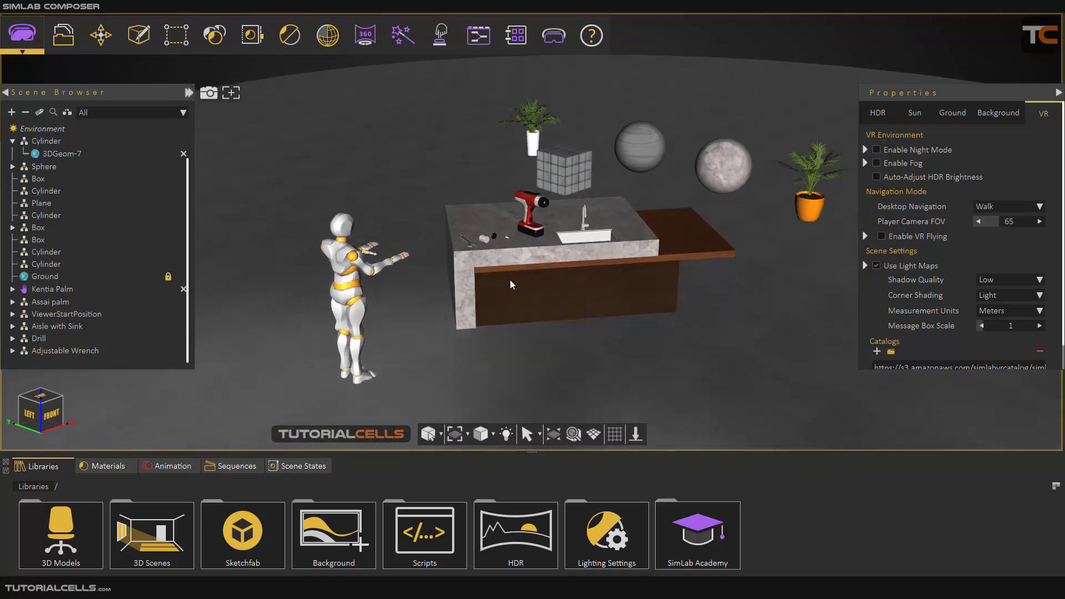